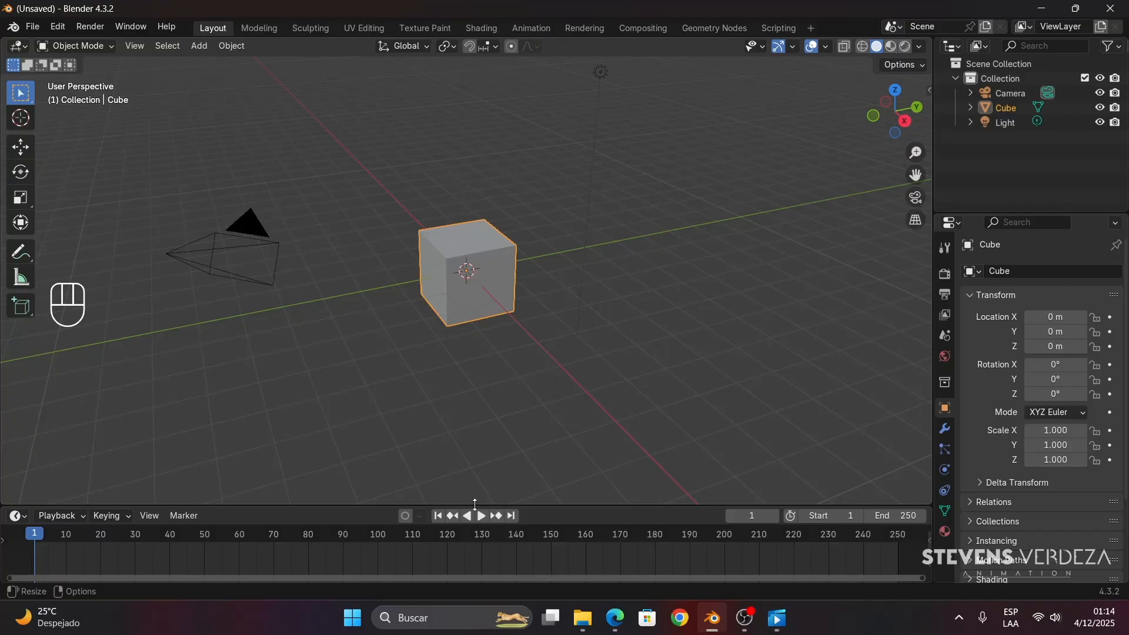
- Make the timeline area slightly taller by moving its border with the 3D viewport
mouse_move(475, 504)
mouse_down()
mouse_move(474, 518)
mouse_move(474, 495)
mouse_up()
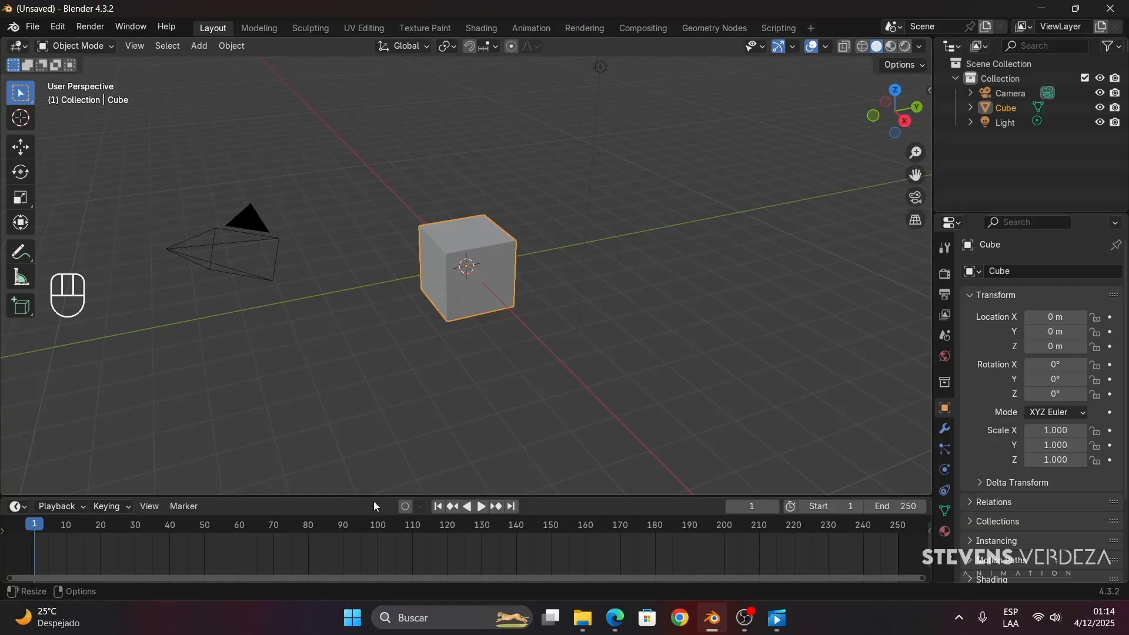
mouse_move(376, 495)
mouse_down()
mouse_move(378, 506)
mouse_move(383, 494)
mouse_up()
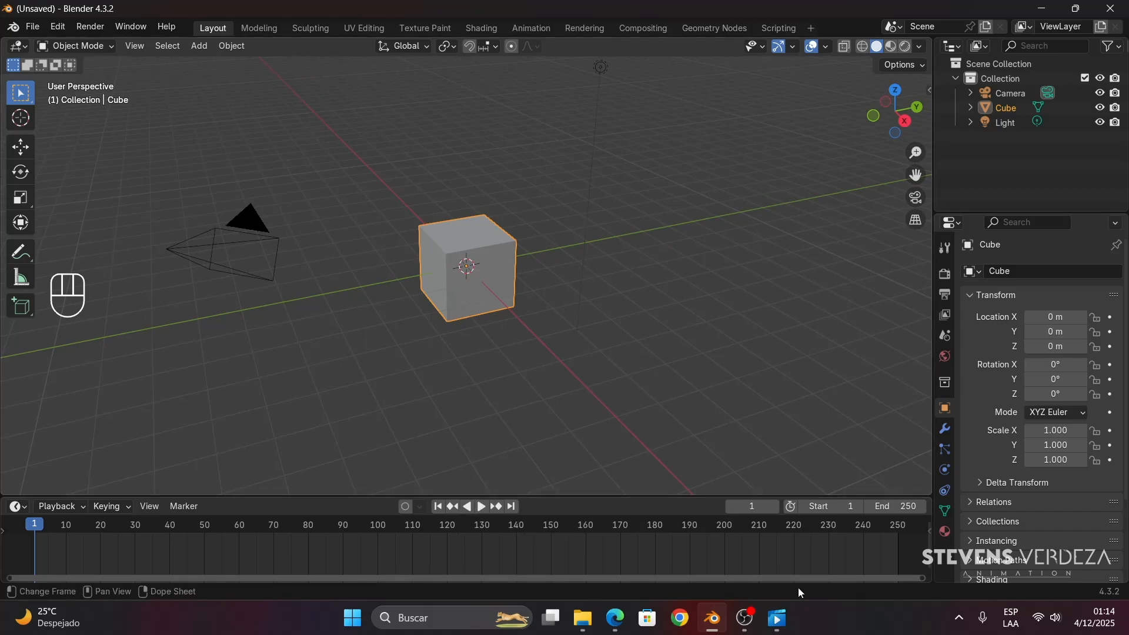
- Switch to the media player, watch the END X FINAL FINAL video and close the player
click(791, 631)
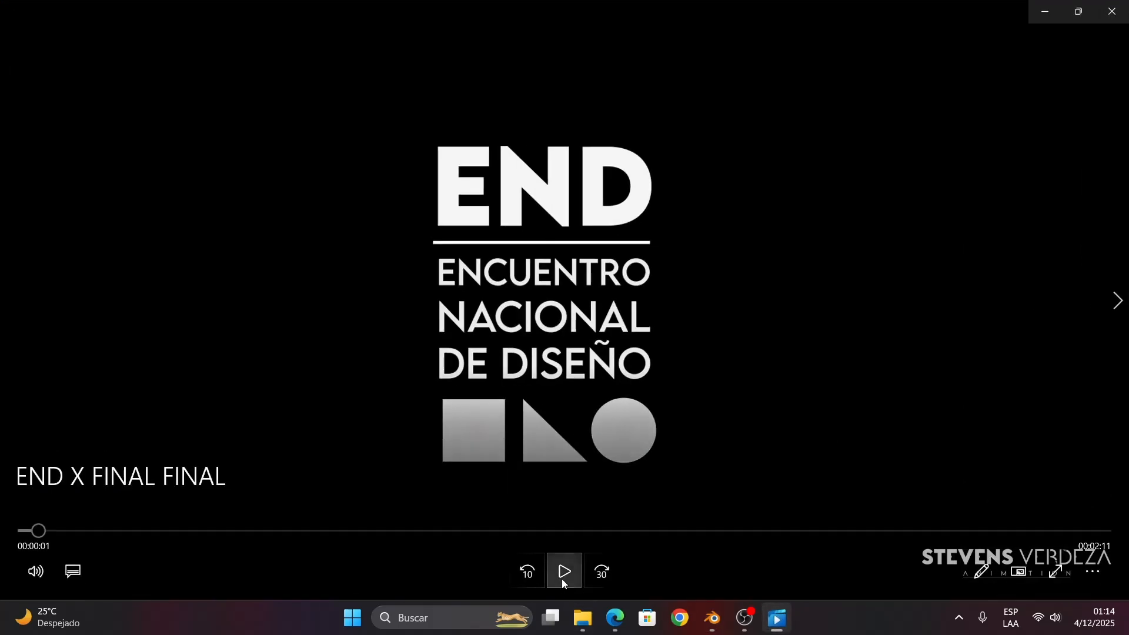
click(563, 576)
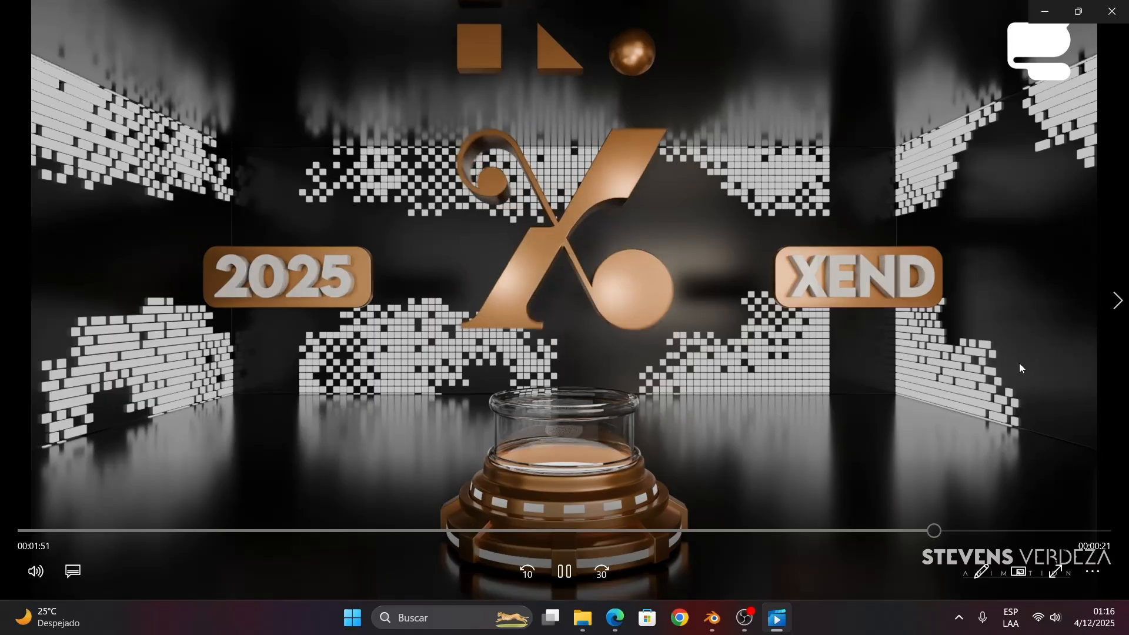
click(1118, 14)
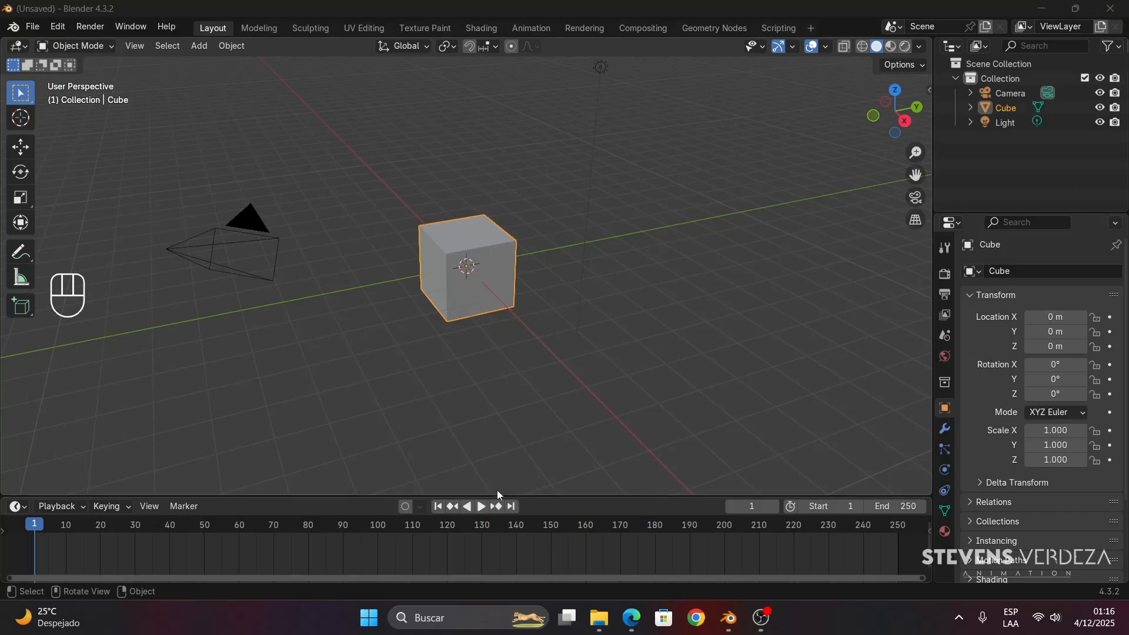
- Enlarge the timeline and properties areas, and scrub the playhead across the range, leaving it at frame 30
drag(502, 495, 526, 474)
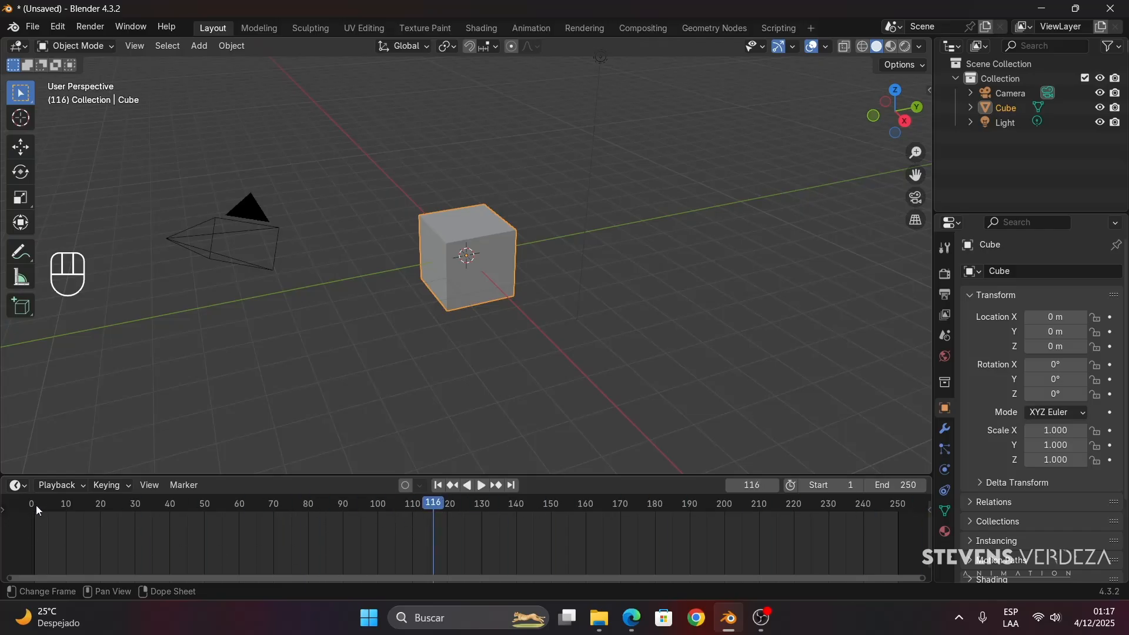
drag(35, 507, 896, 517)
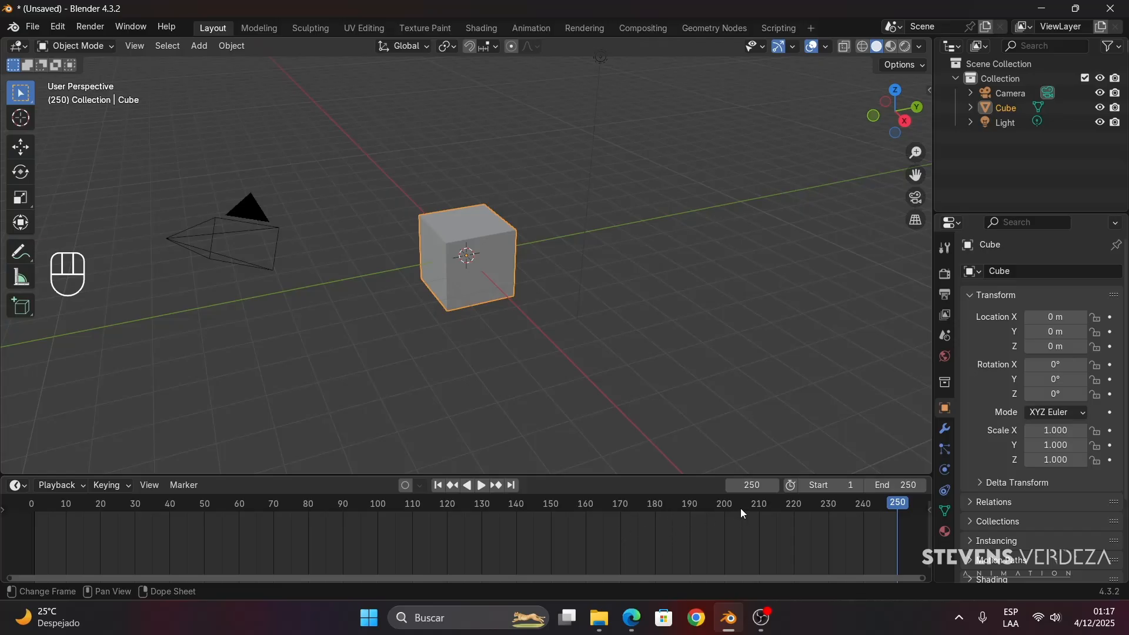
drag(935, 408, 914, 409)
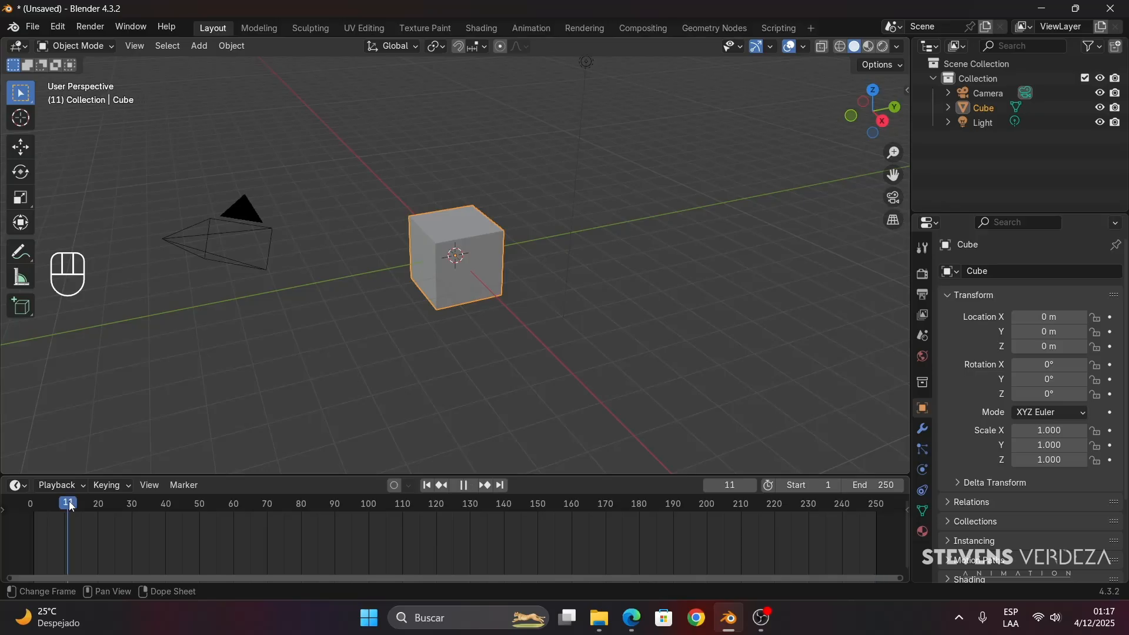
mouse_move(128, 513)
mouse_down()
mouse_move(113, 514)
mouse_move(117, 502)
mouse_move(169, 512)
mouse_move(132, 516)
mouse_up()
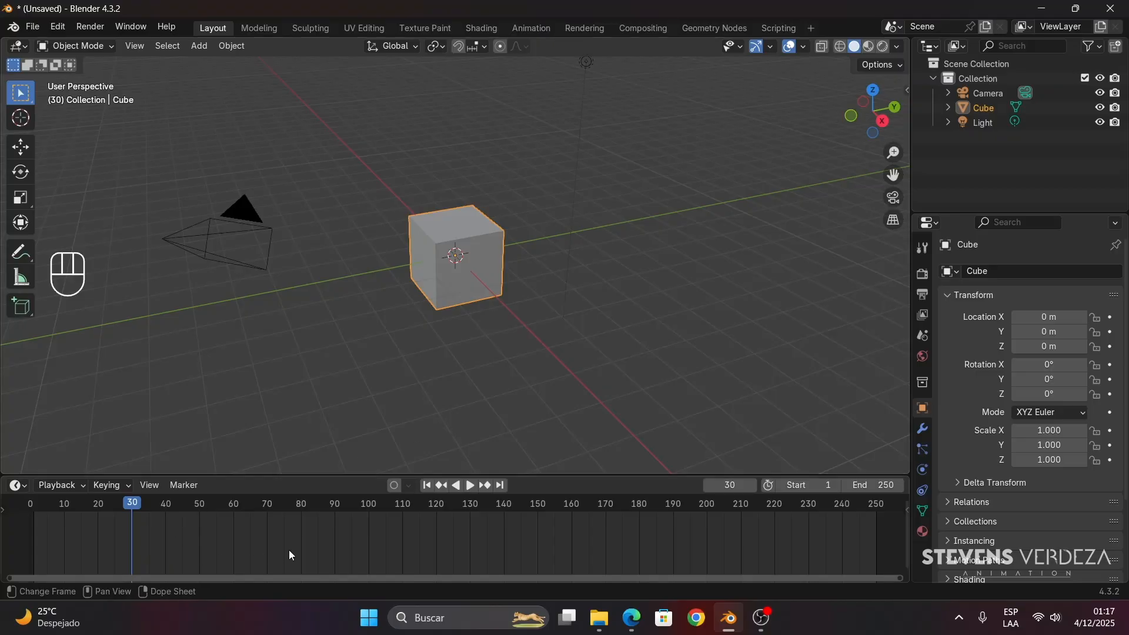
- Zoom the timeline in and out to examine the frame ruler at different scales
scroll(289, 549, down, 4)
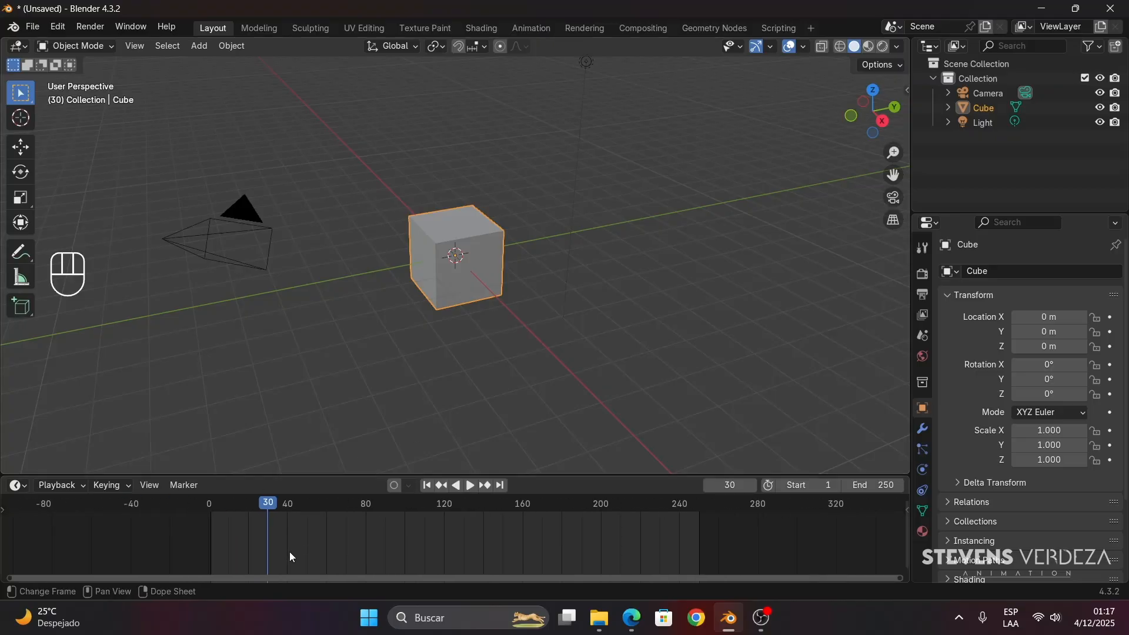
scroll(289, 556, up, 3)
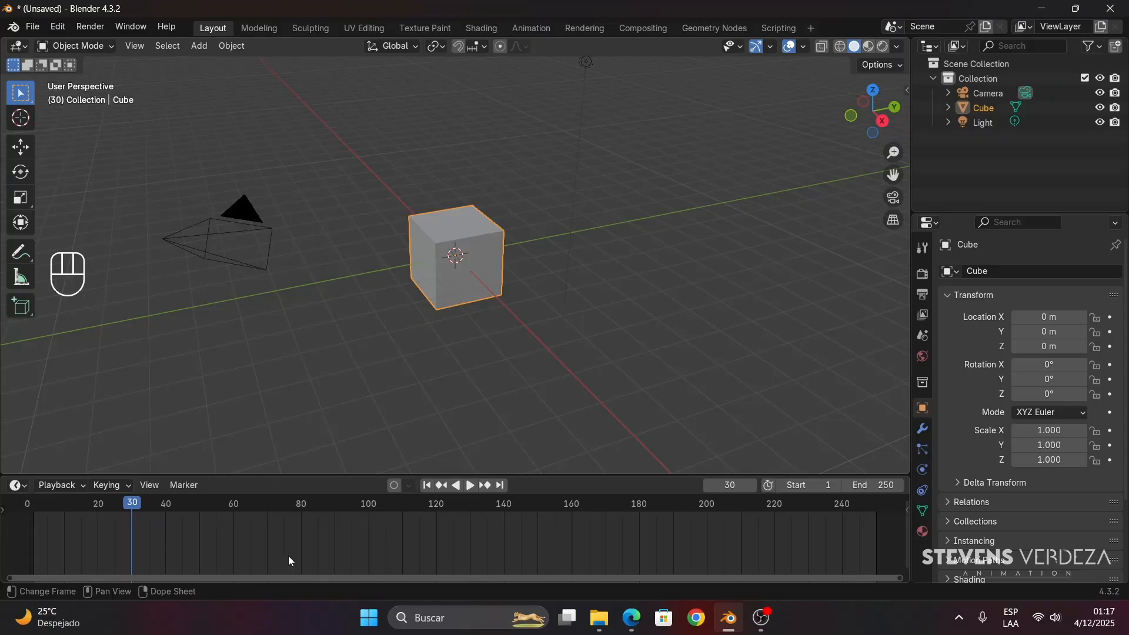
scroll(291, 548, down, 2)
scroll(429, 544, up, 4)
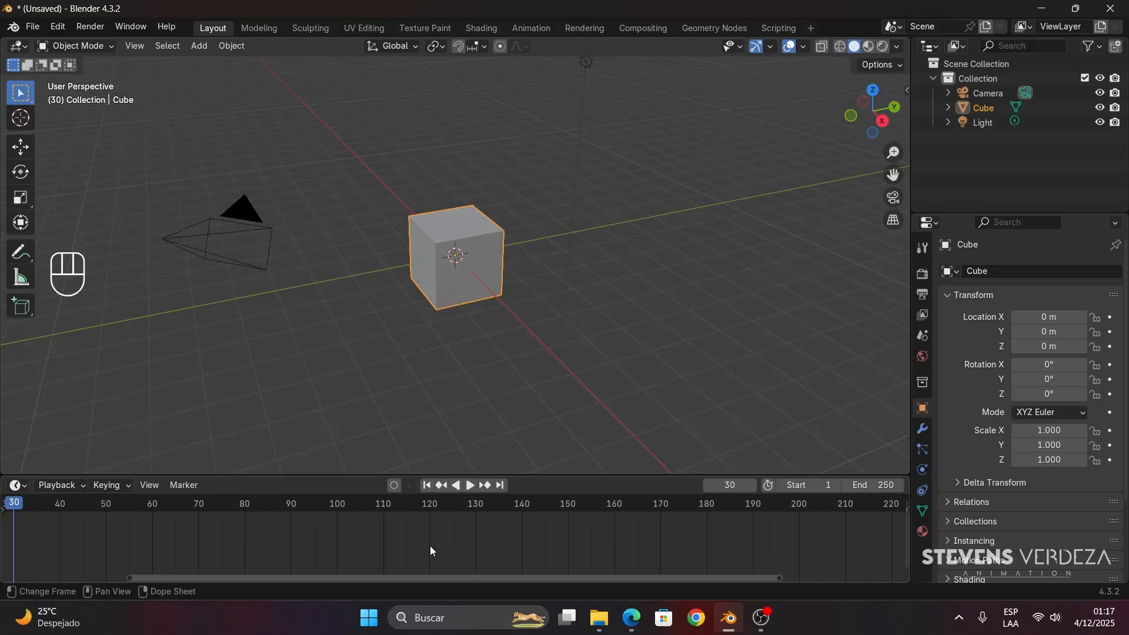
scroll(429, 546, down, 3)
scroll(429, 544, up, 3)
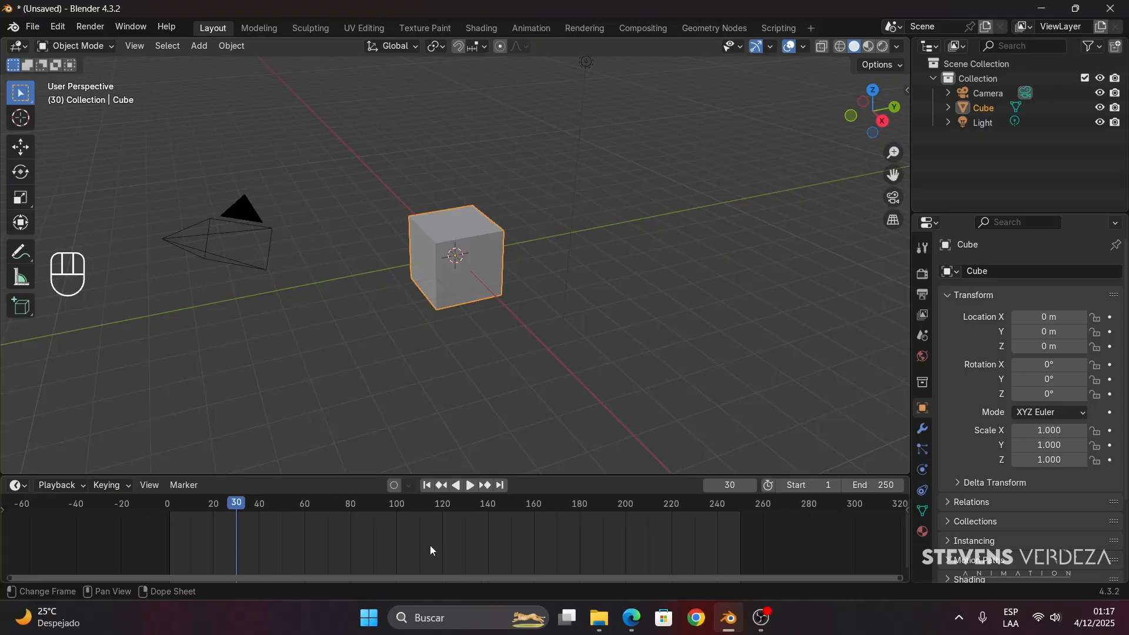
scroll(435, 564, down, 1)
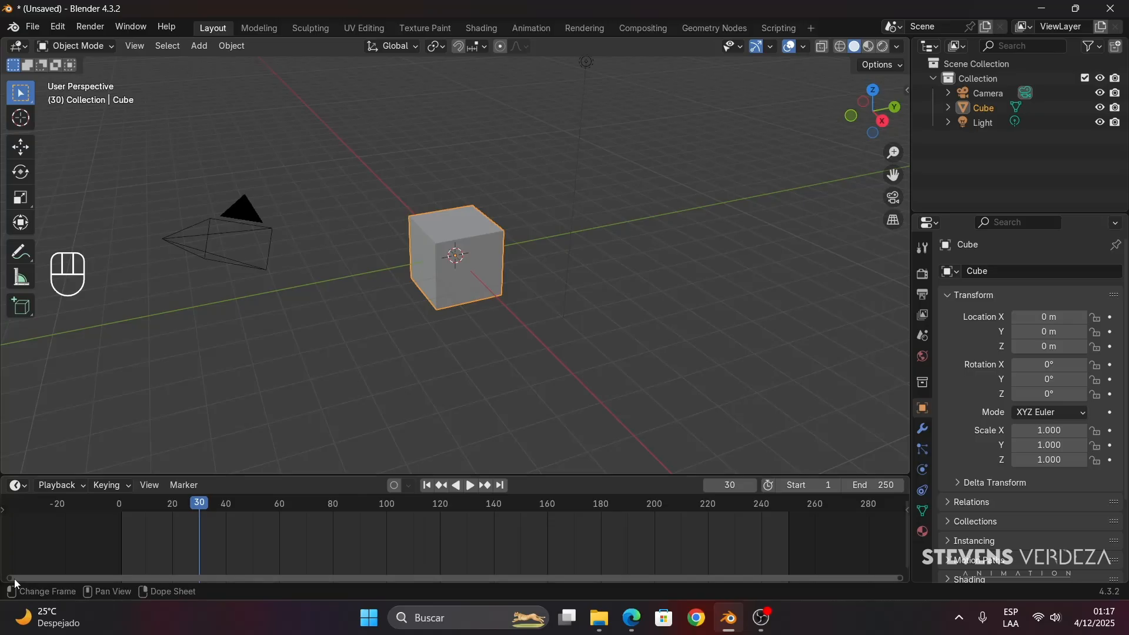
- Narrow and widen the timeline's visible frame range using the ends of its horizontal scrollbar
drag(12, 577, 96, 570)
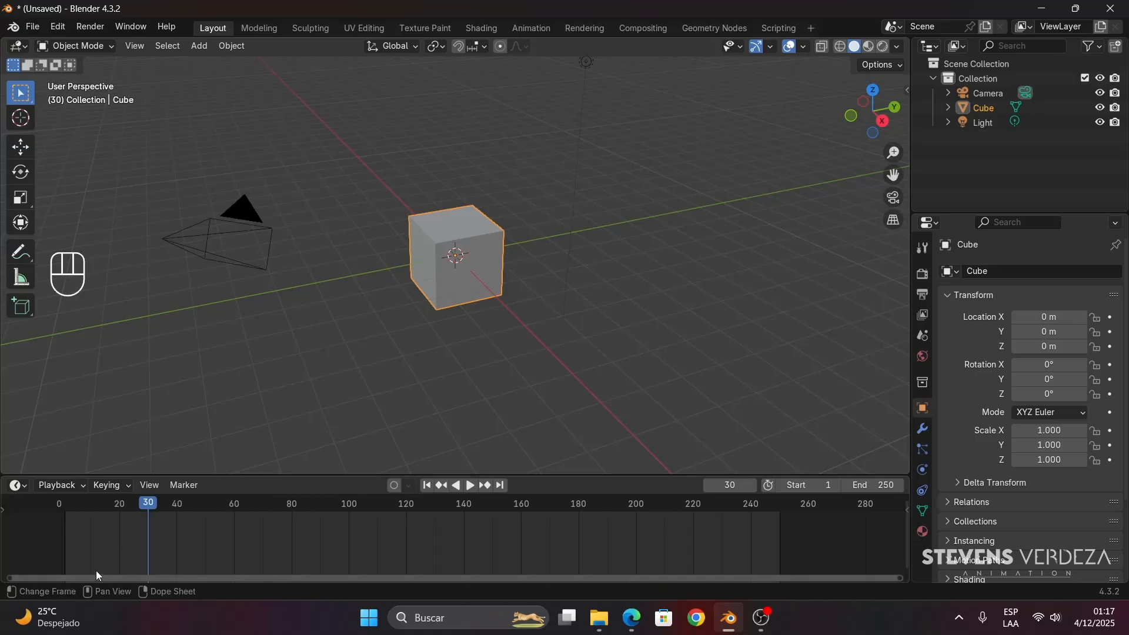
drag(898, 574, 179, 582)
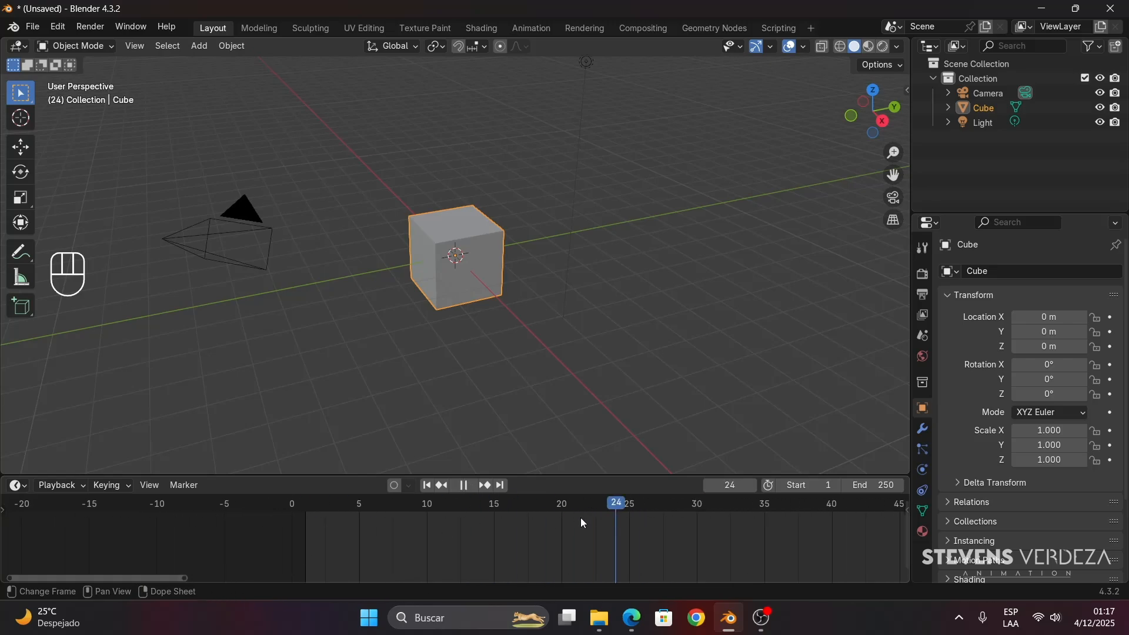
key(Escape)
drag(190, 581, 887, 569)
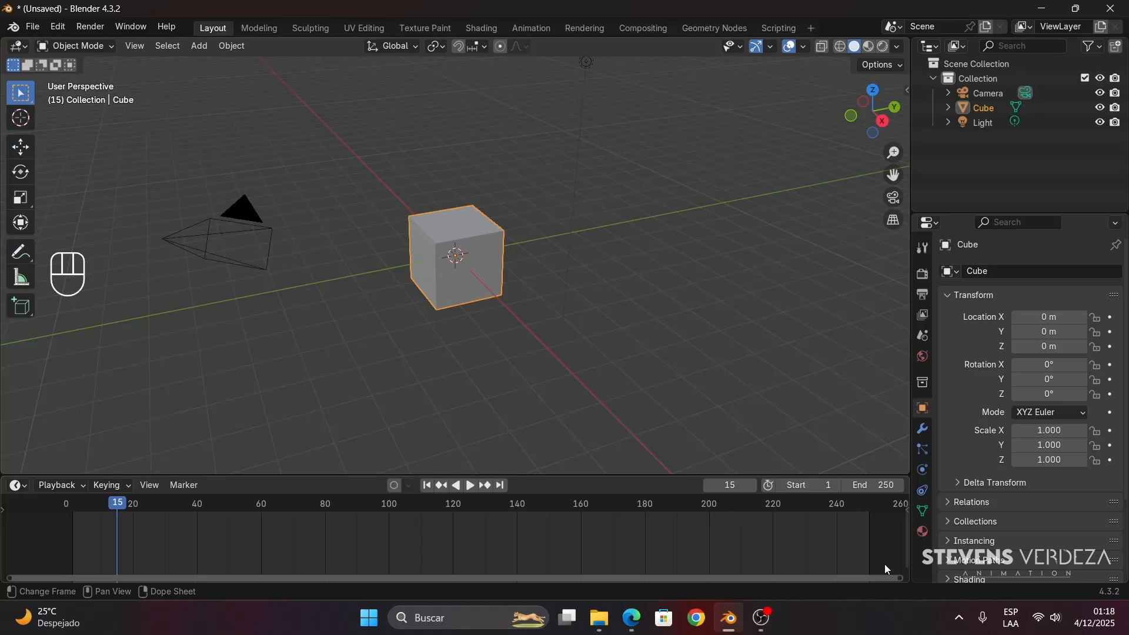
mouse_move(194, 577)
mouse_down()
mouse_move(720, 576)
mouse_move(1027, 555)
mouse_move(122, 554)
mouse_move(606, 573)
mouse_move(189, 571)
mouse_up()
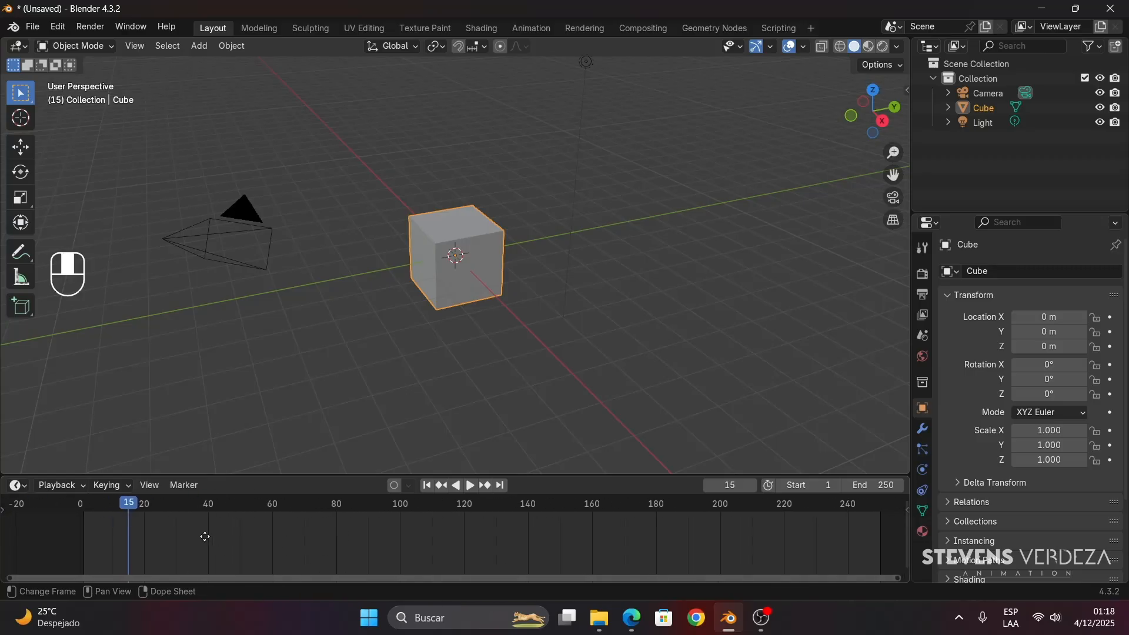
- Pan back and forth along the timeline, zoom in to individual frames and zoom out to the whole range
middle_drag(204, 535, 380, 532)
middle_drag(806, 532, 385, 534)
middle_drag(216, 527, 905, 530)
middle_drag(17, 533, 580, 532)
middle_drag(385, 538, 578, 541)
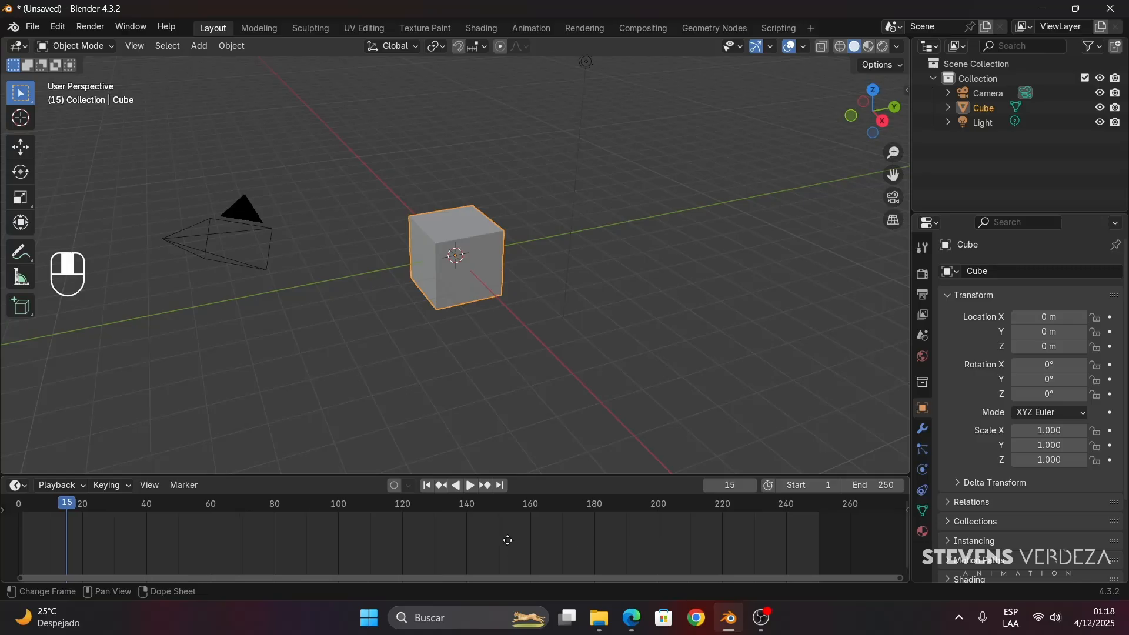
middle_drag(489, 534, 519, 541)
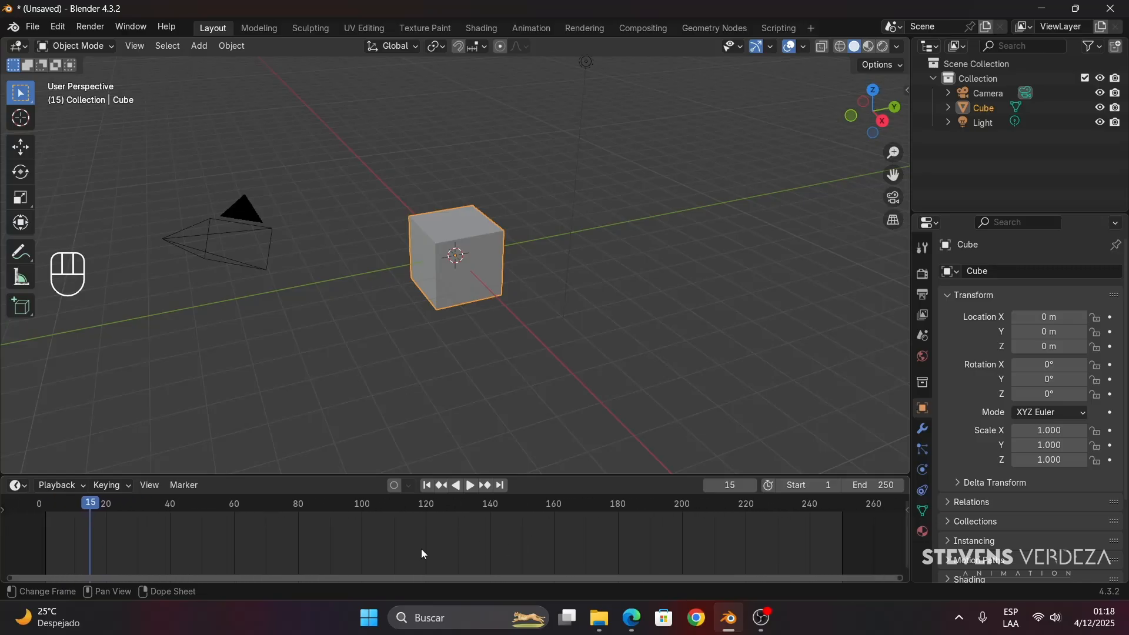
scroll(421, 548, up, 10)
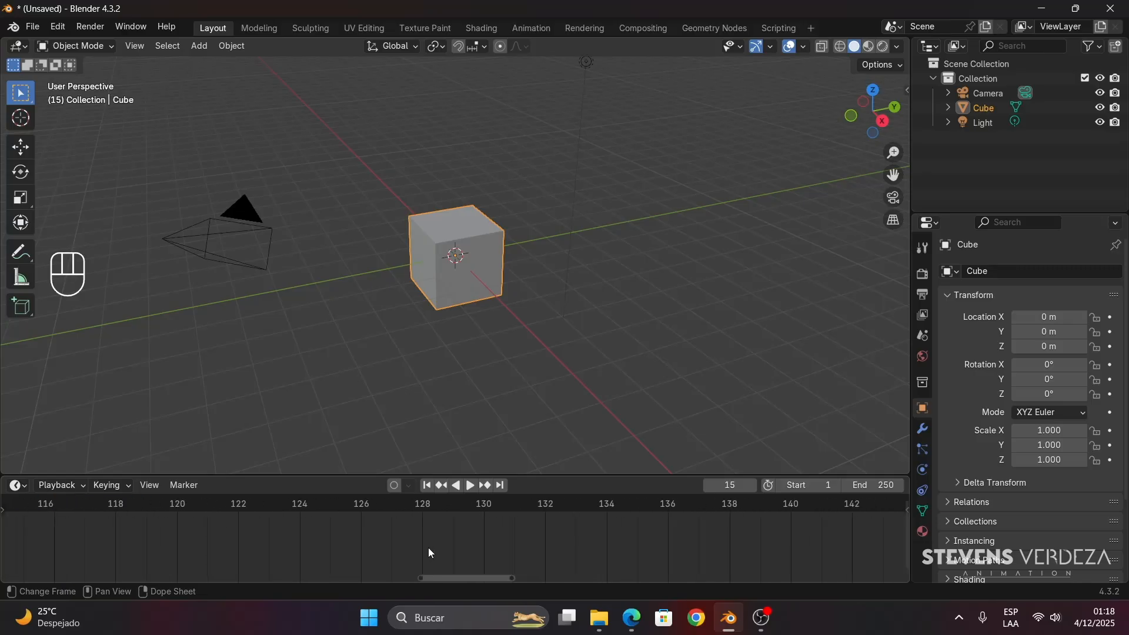
scroll(430, 548, up, 5)
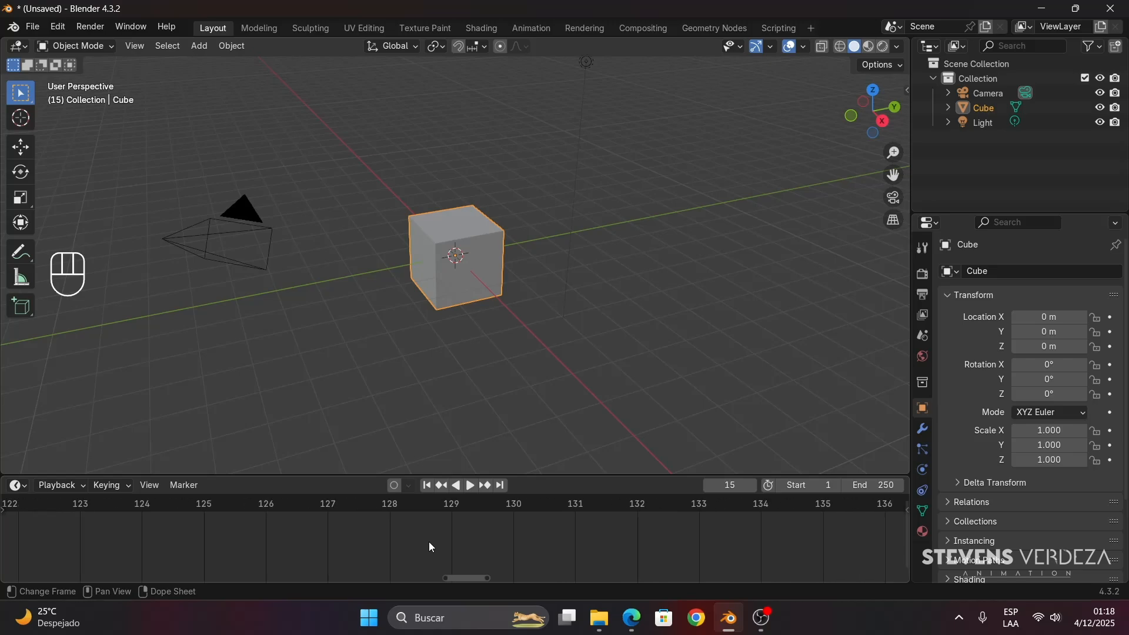
scroll(431, 545, down, 15)
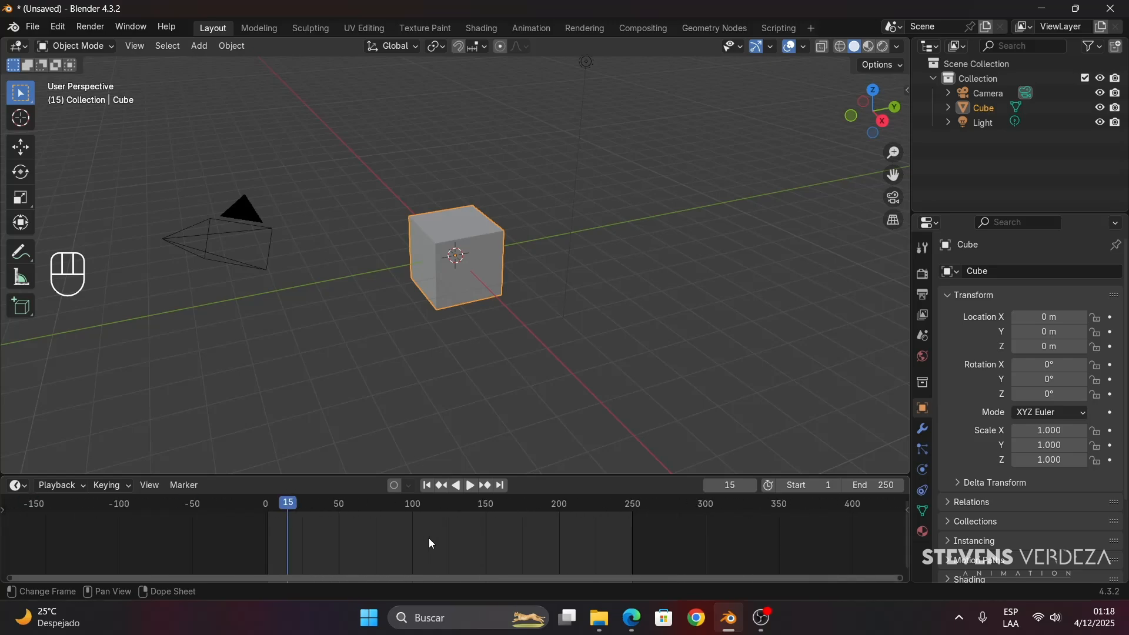
scroll(429, 539, up, 3)
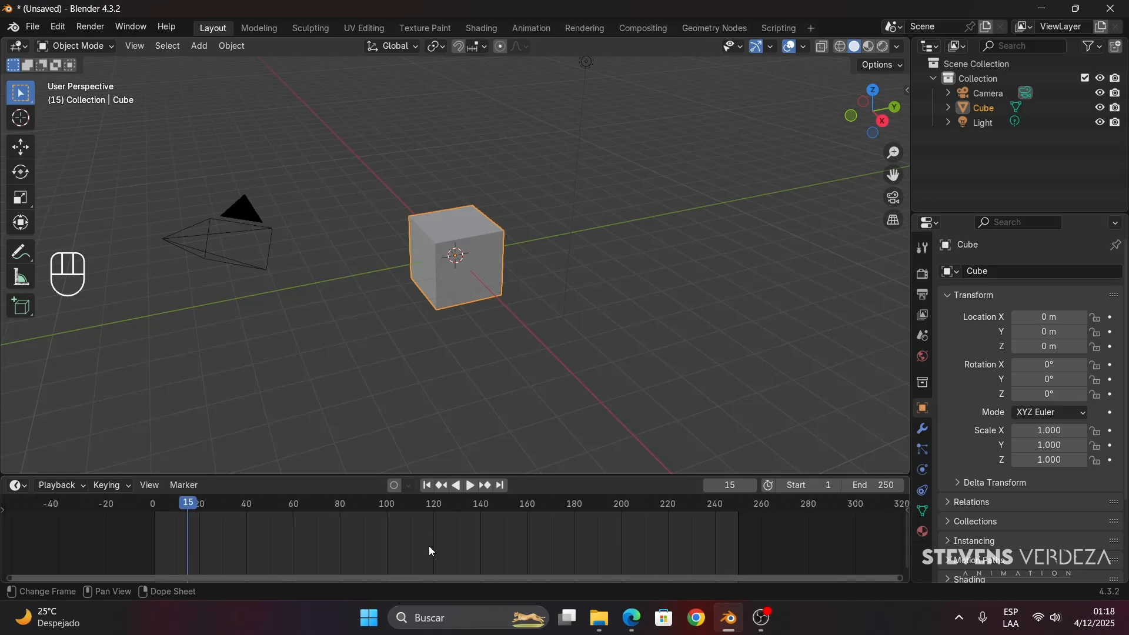
- Play and pause the animation, and jump to its first and last frames
click(469, 488)
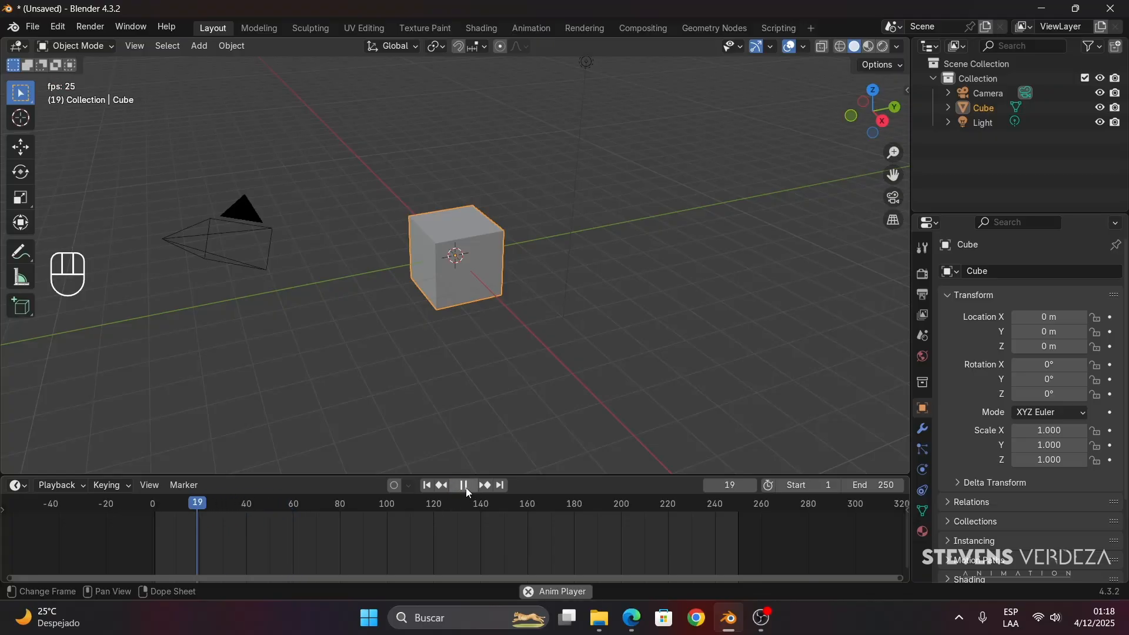
click(464, 489)
click(427, 486)
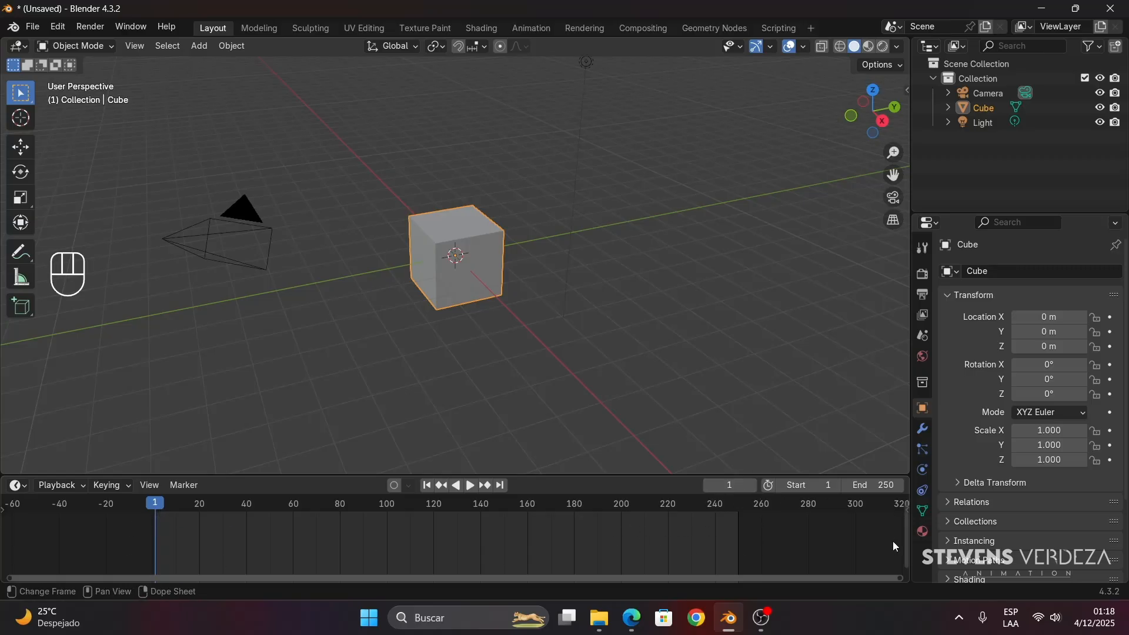
click(501, 486)
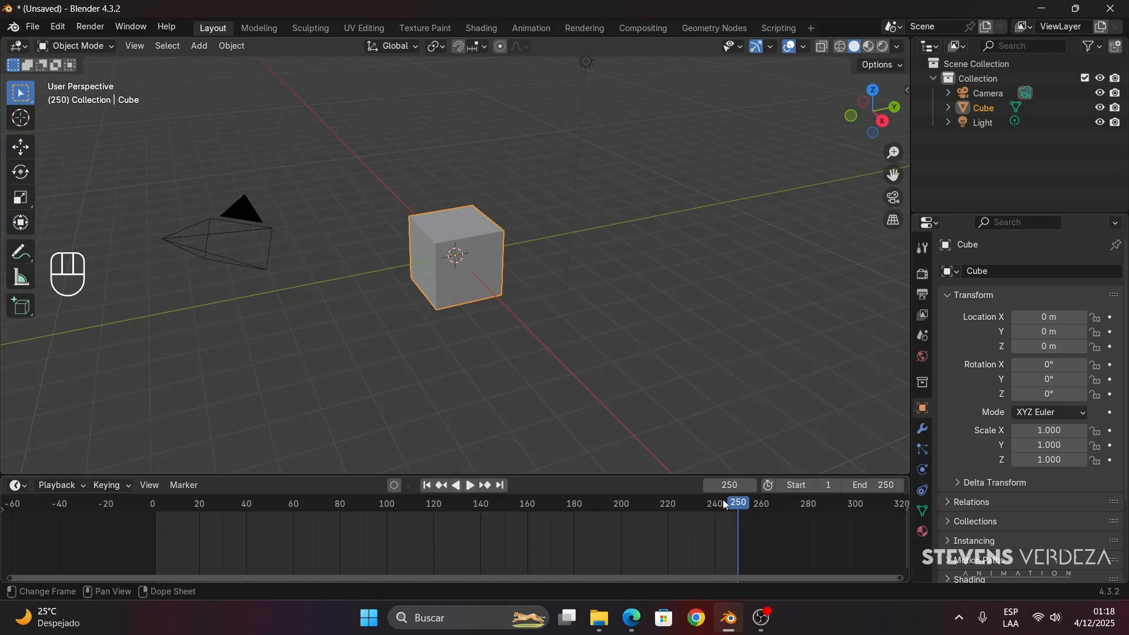
- Play the animation from about frame 240 past the loop point and pause it
drag(722, 499, 713, 520)
click(471, 491)
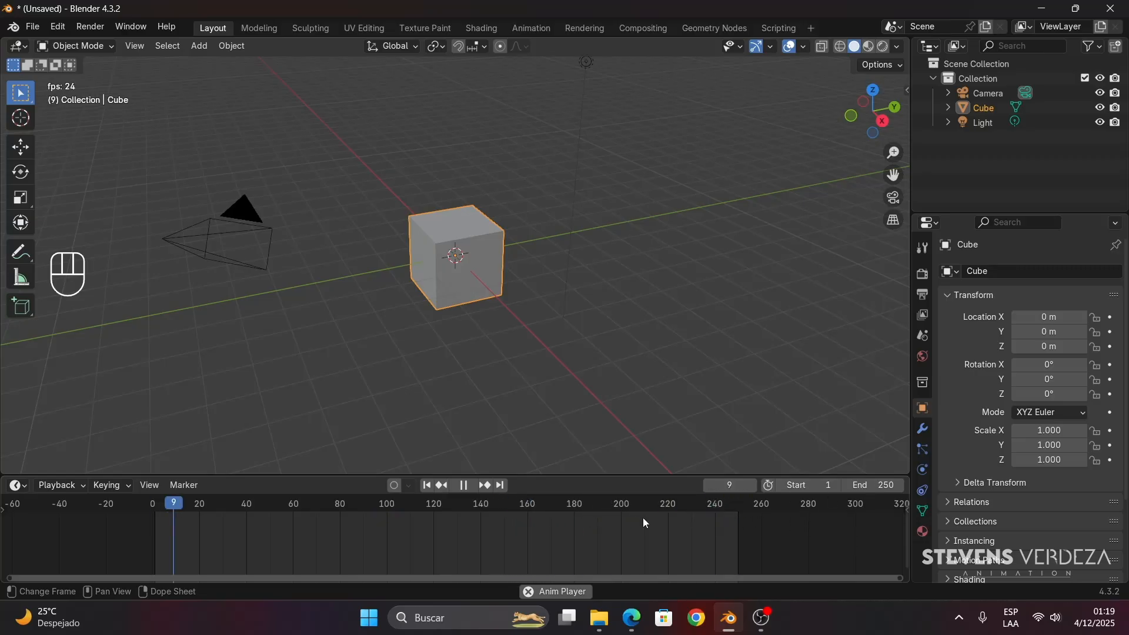
click(464, 485)
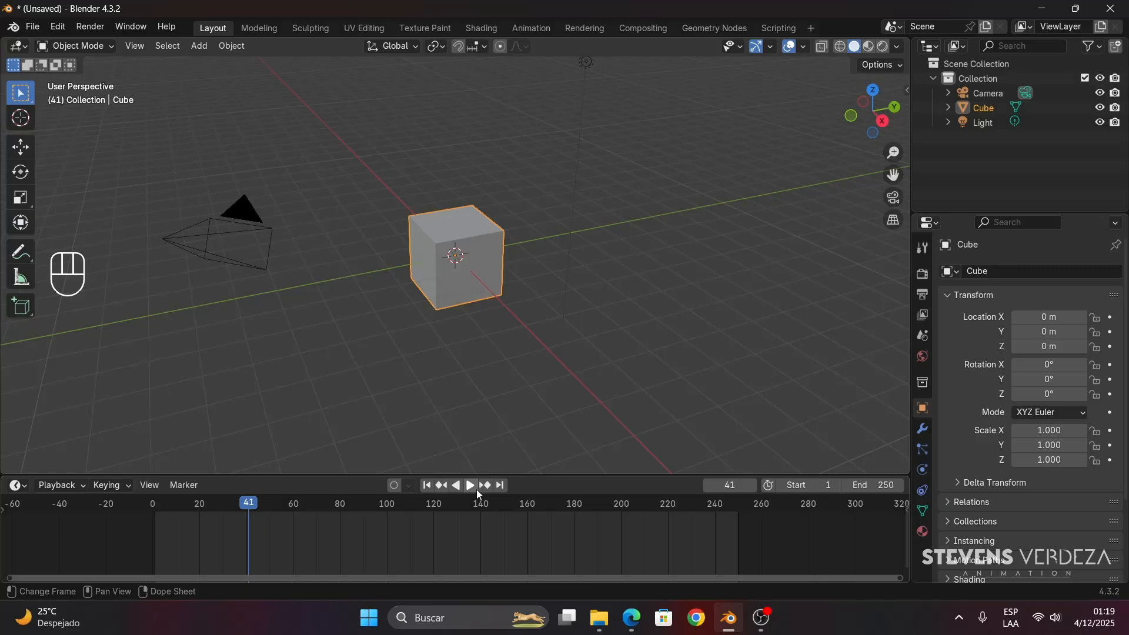
- Set the animation's end frame to 30 and its start frame to 0
click(885, 486)
text(30)
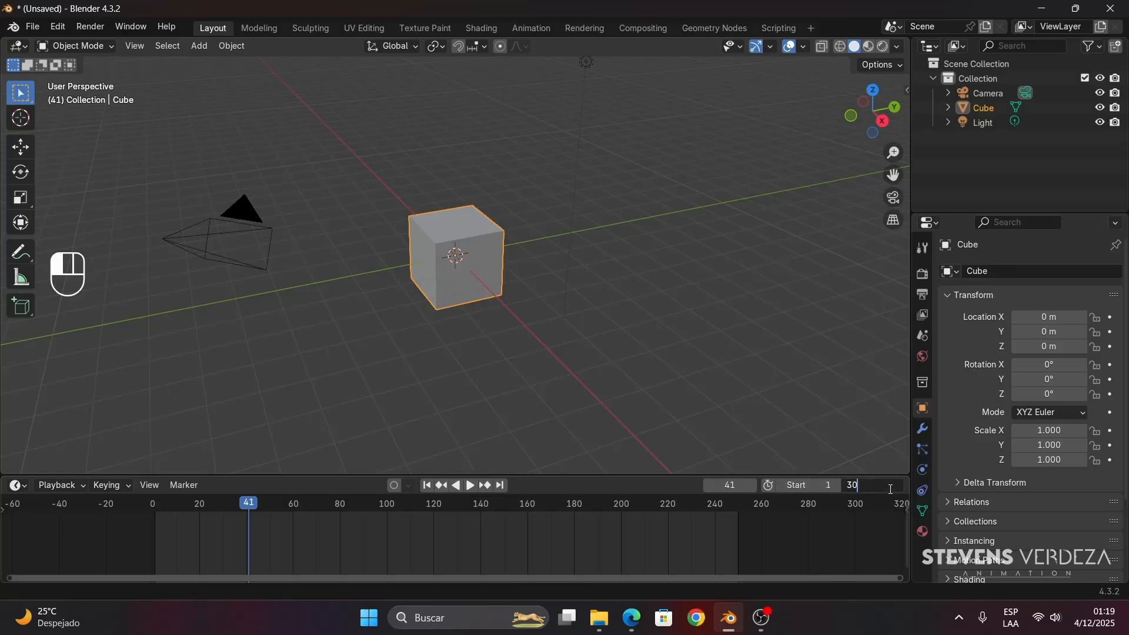
key(Return)
drag(804, 486, 794, 486)
- Play the shortened animation range with the timeline enlarged around it, and pause the playback
click(469, 486)
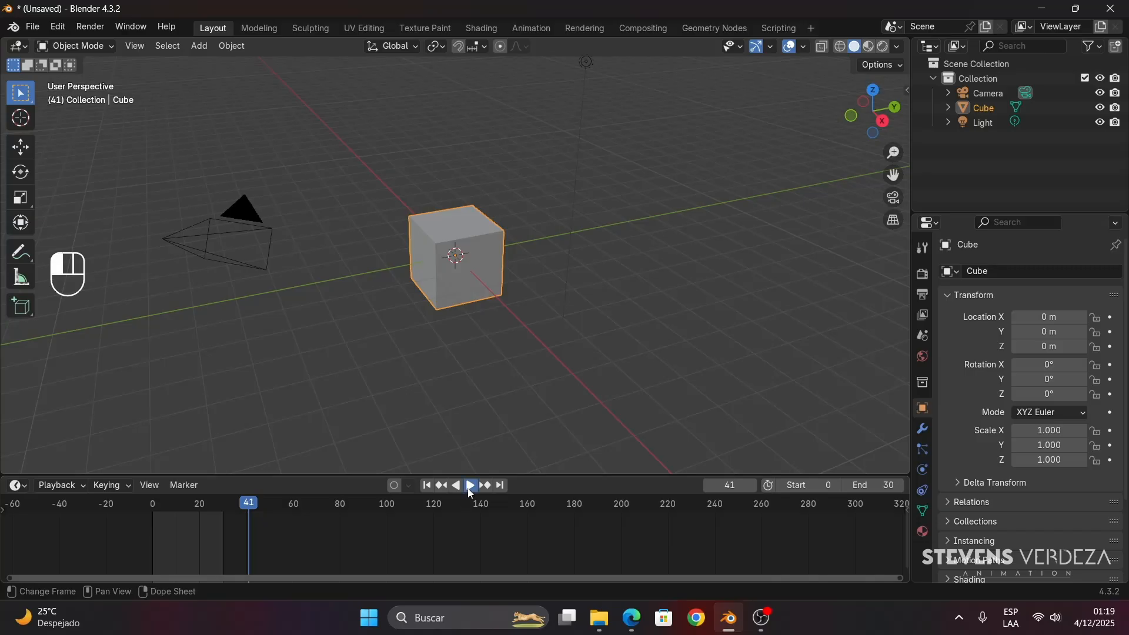
middle_drag(264, 538, 408, 551)
scroll(407, 552, up, 7)
scroll(397, 556, up, 2)
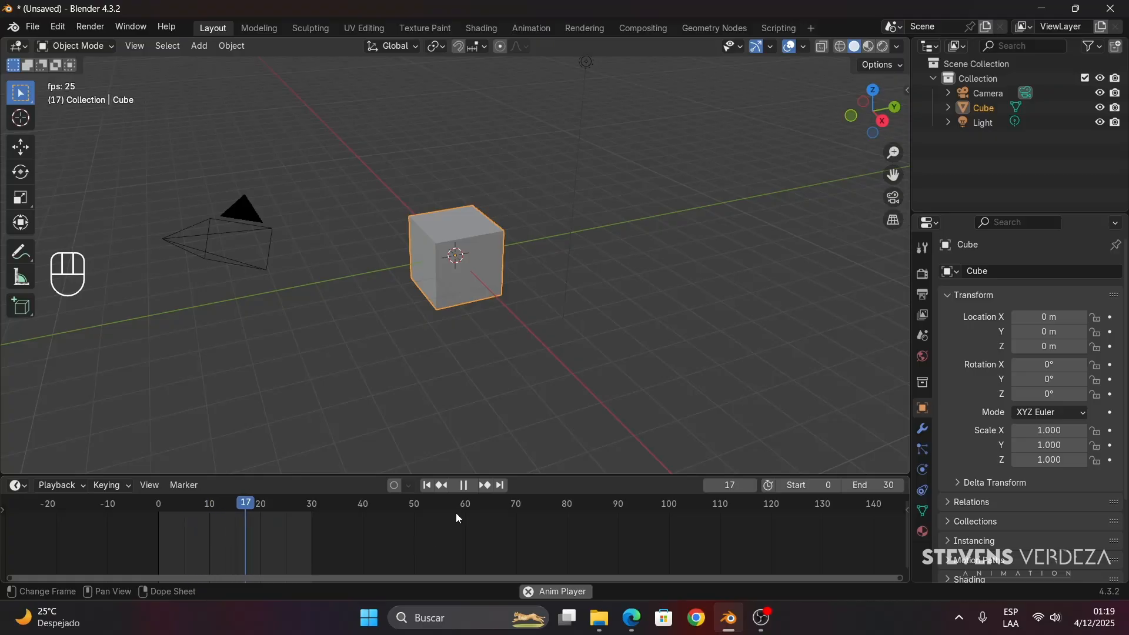
click(468, 486)
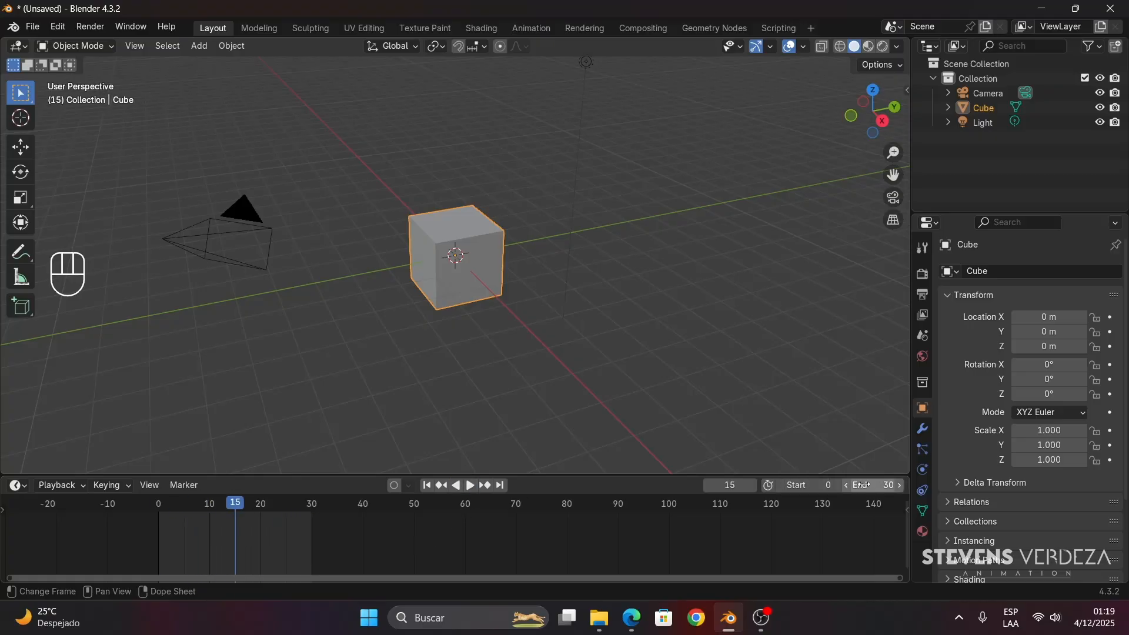
- Try extending the animation's end frame to 52 and undo the change
mouse_move(876, 485)
mouse_down()
mouse_move(914, 485)
mouse_move(856, 497)
mouse_up()
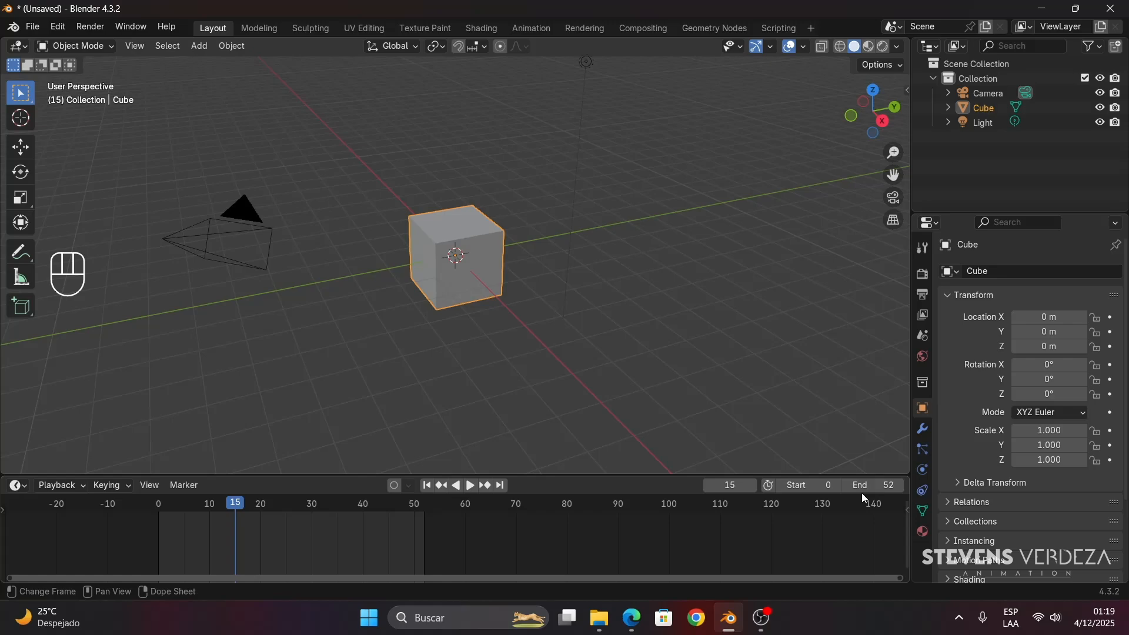
key(ctrl+z)
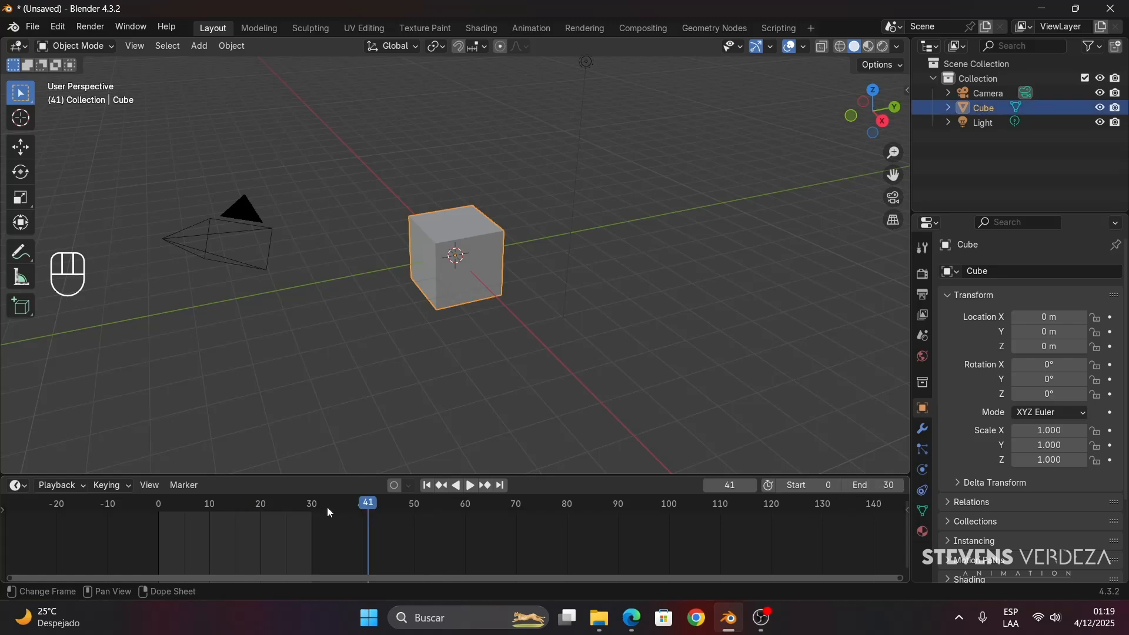
- Scrub and play within the 0–30 frame range, setting the current frame numerically to 16 along the way
drag(327, 507, 220, 533)
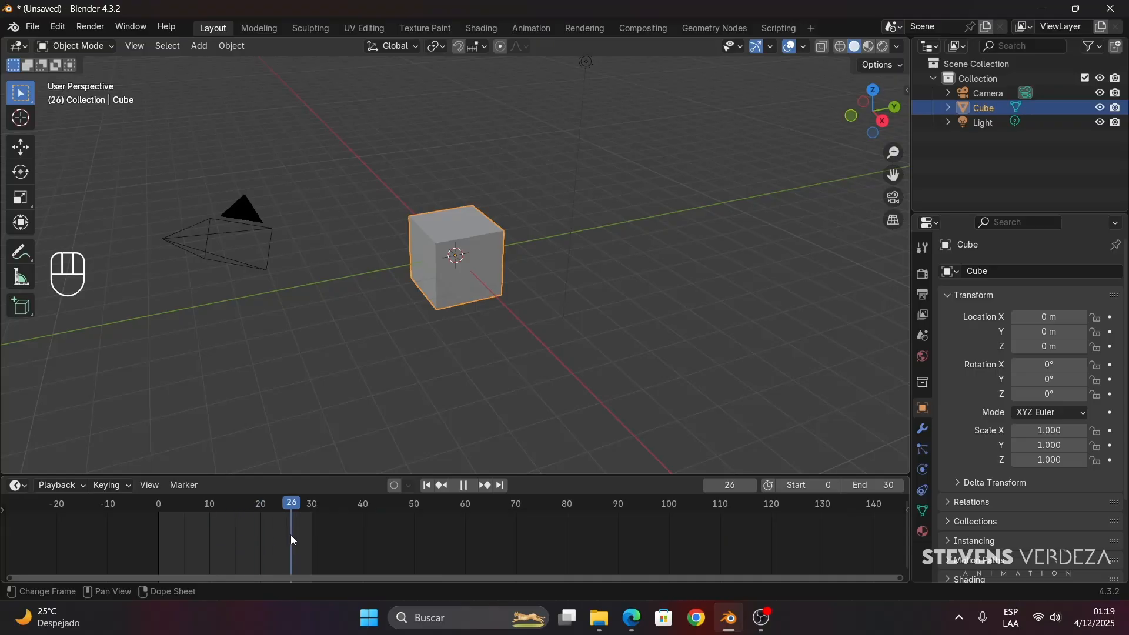
drag(289, 517, 179, 511)
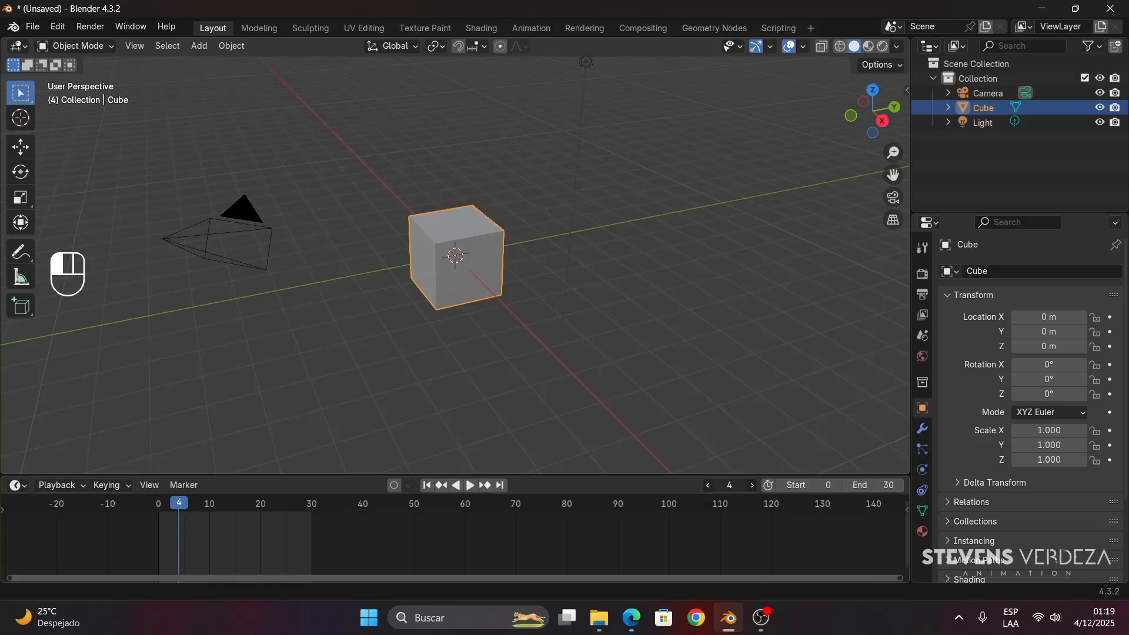
mouse_move(729, 485)
mouse_down()
mouse_move(760, 485)
mouse_move(738, 485)
mouse_up()
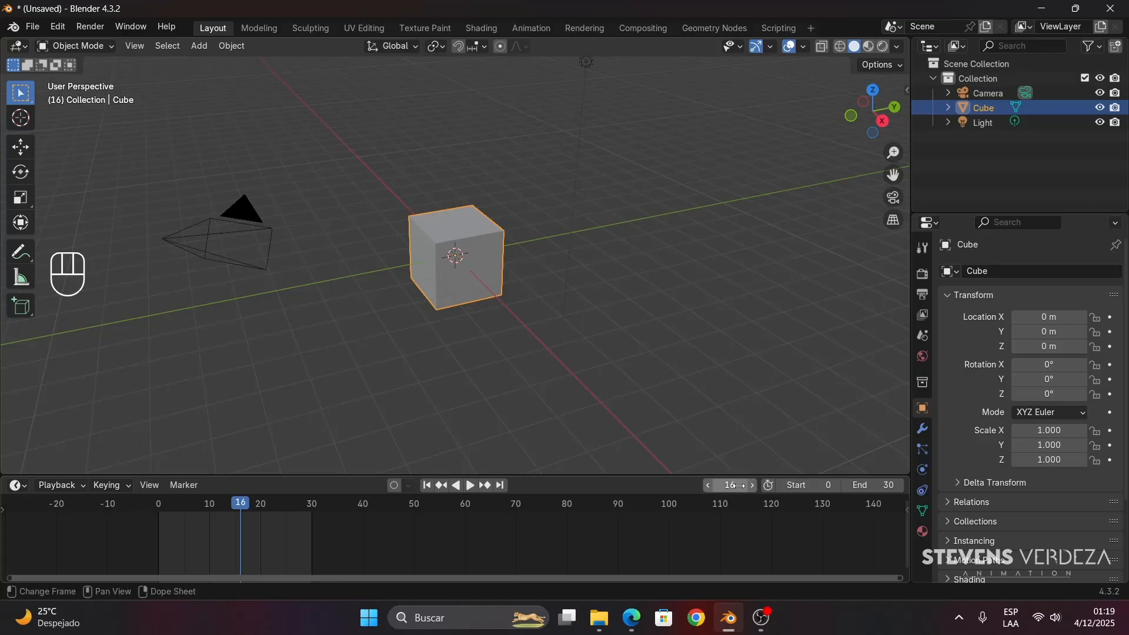
key(space)
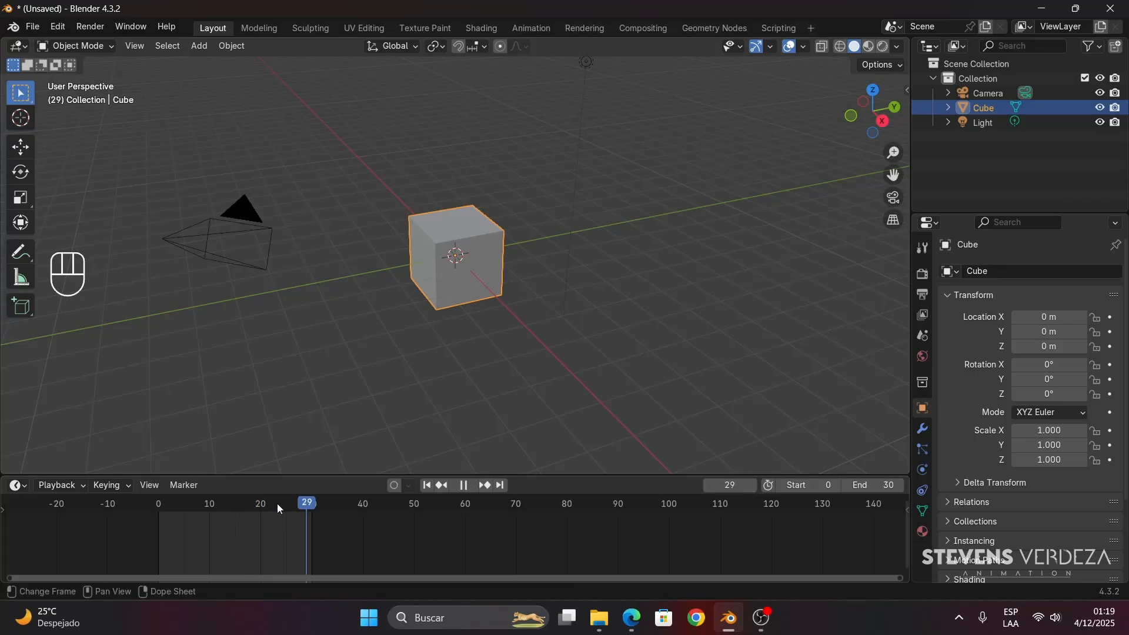
mouse_move(266, 512)
mouse_down()
mouse_move(177, 513)
mouse_move(263, 503)
mouse_move(249, 507)
mouse_up()
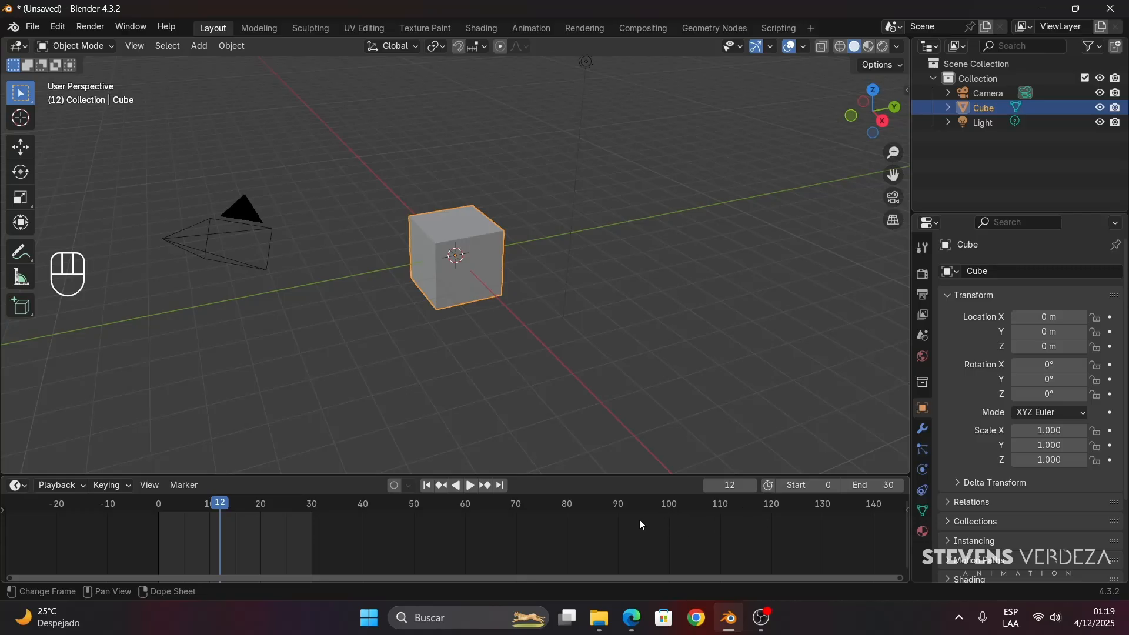
- Set the current frame numerically to about 121, outside the animation range, and scrub back to frame 47
click(731, 488)
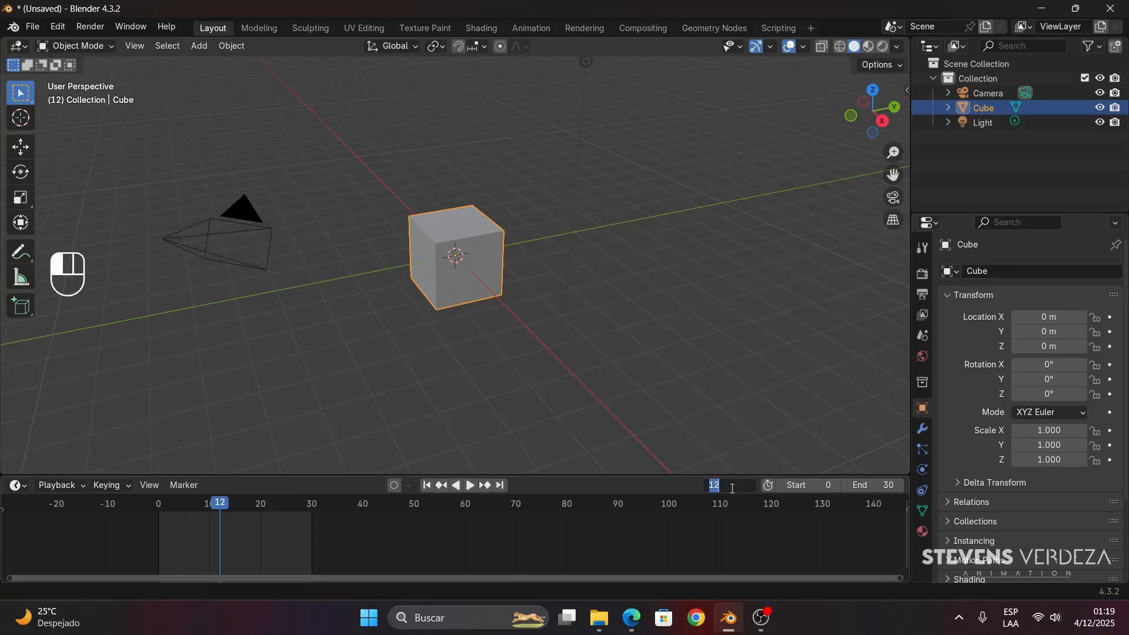
key(Return)
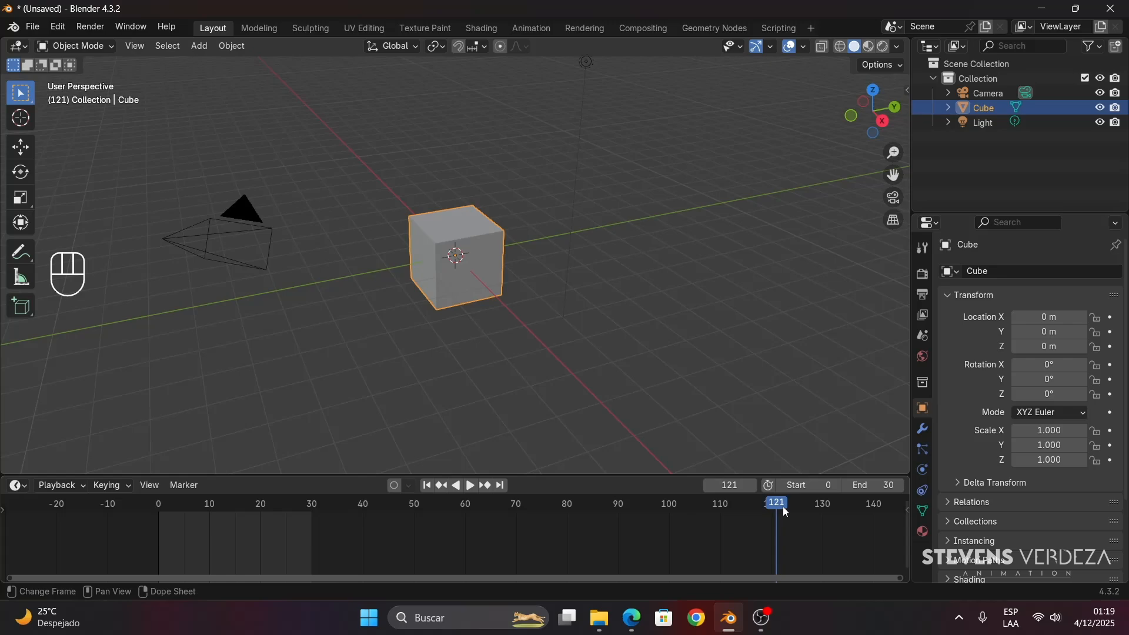
drag(785, 510, 400, 514)
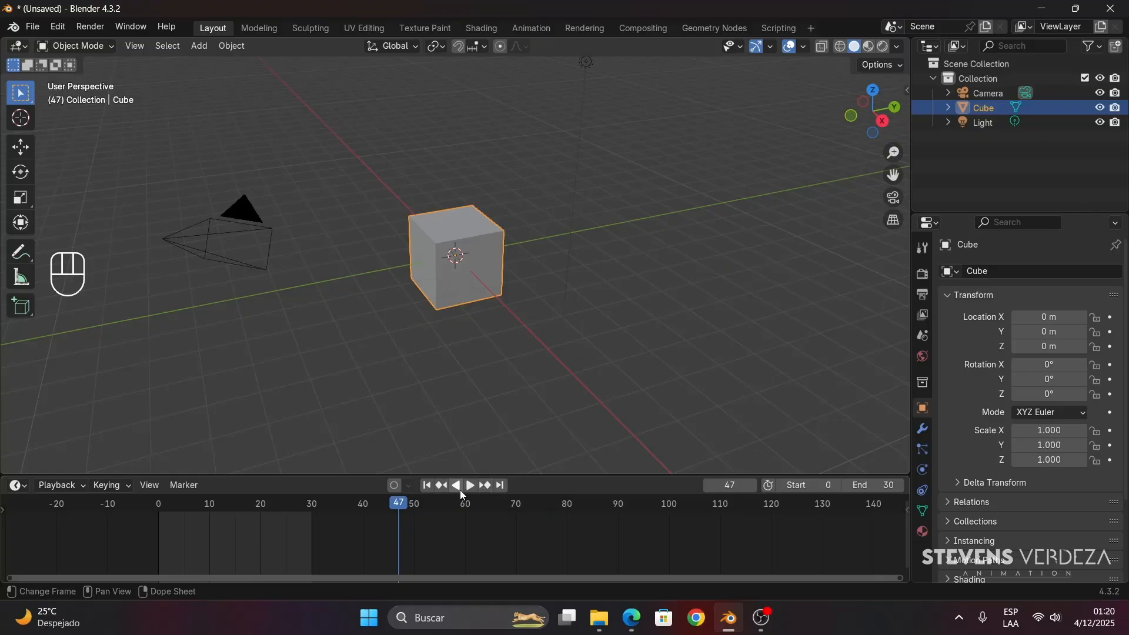
- Try jumping to the previous and next keyframes, and bring the playhead back inside the range to frame 13
click(441, 486)
click(482, 486)
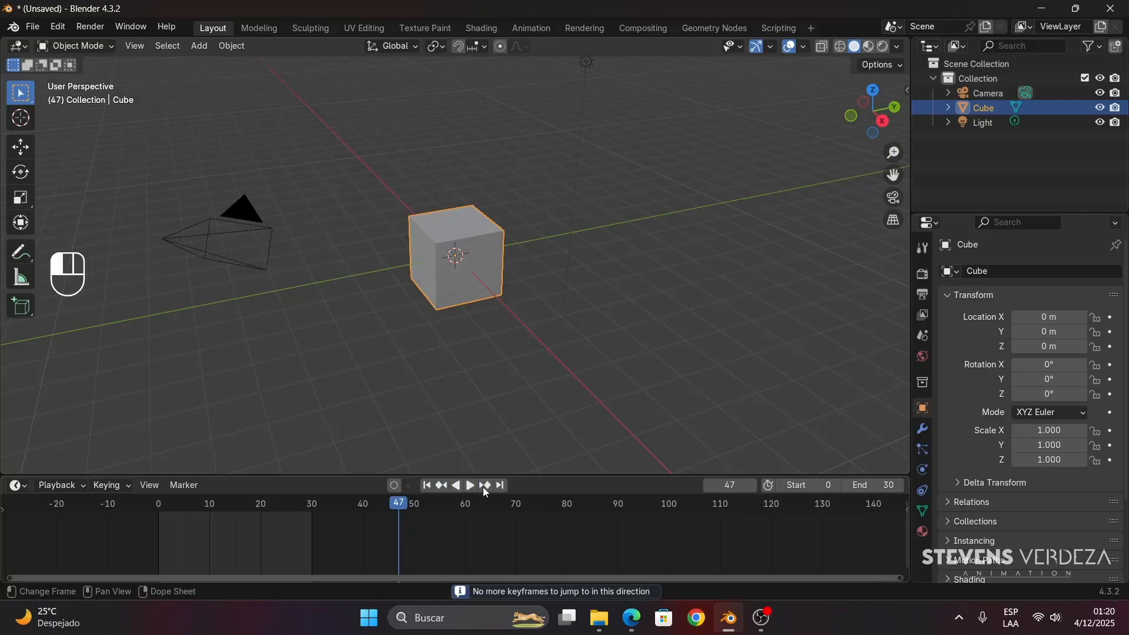
drag(396, 506, 228, 510)
key(space)
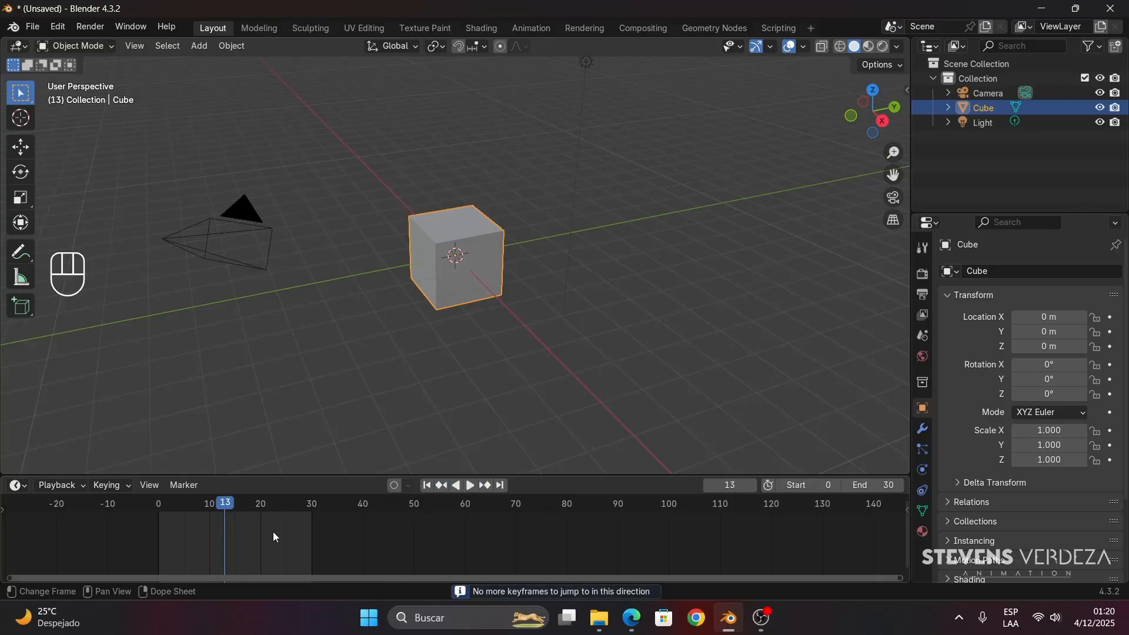
- Play the 0–30 range with the timeline enlarged around it, and stop with the playhead at frame 24
middle_drag(273, 532, 574, 552)
scroll(483, 555, up, 5)
scroll(483, 555, up, 4)
scroll(574, 552, down, 2)
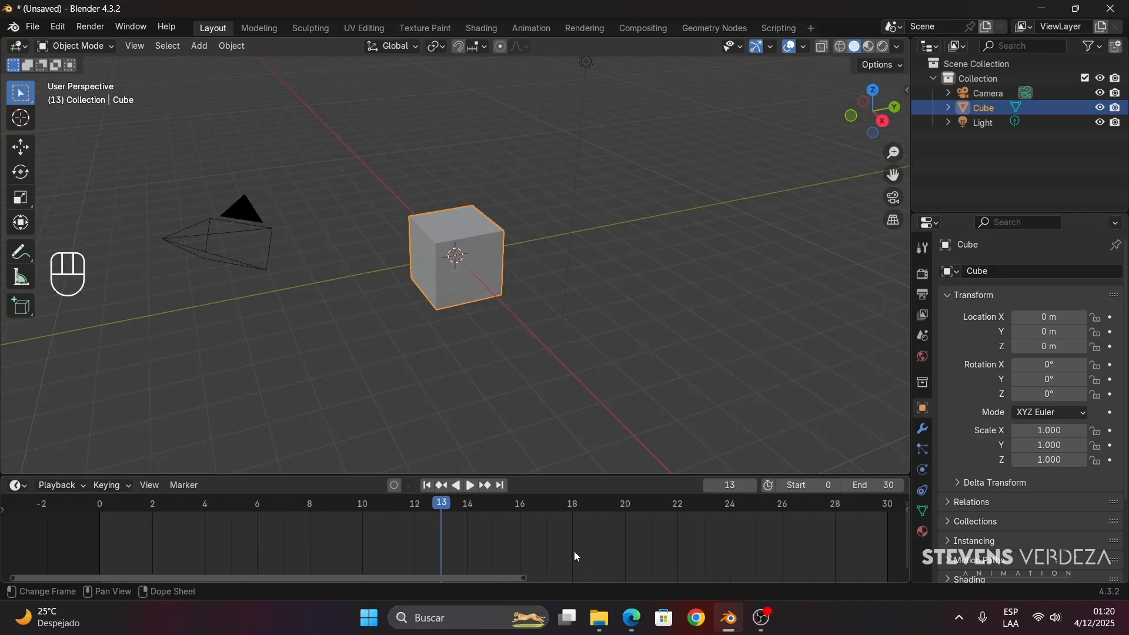
click(171, 508)
key(space)
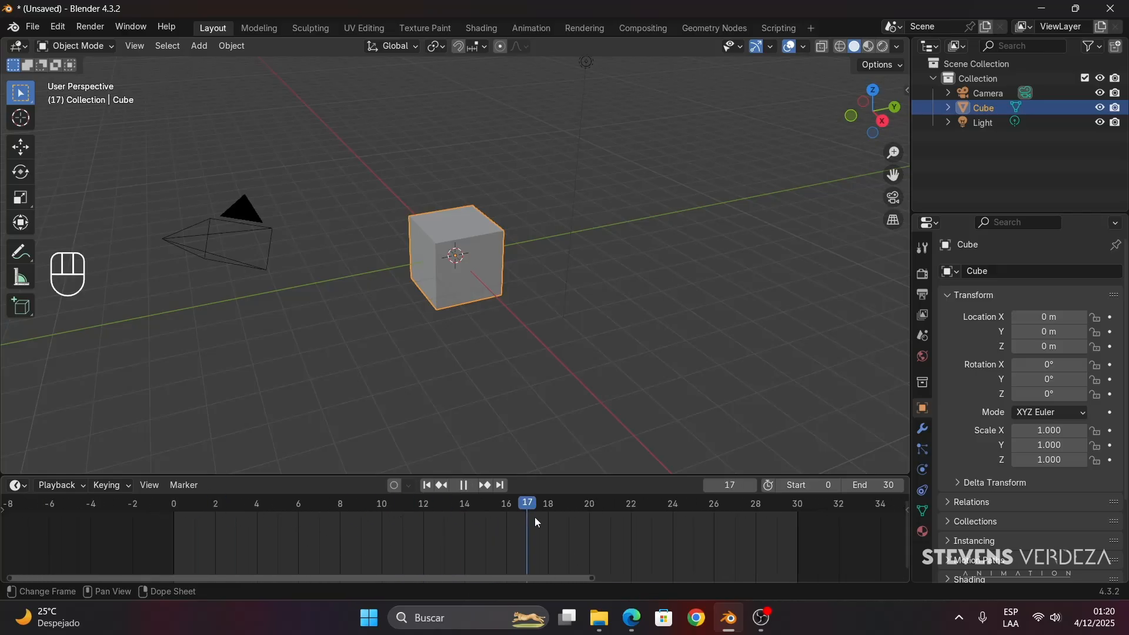
drag(781, 523, 670, 524)
key(space)
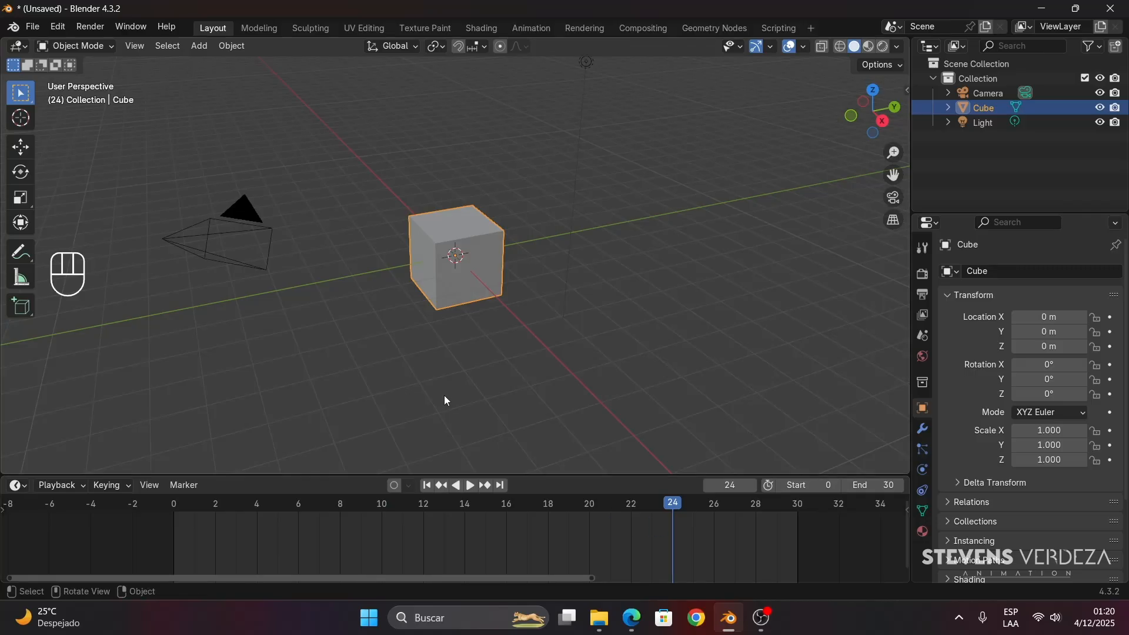
- Move the playhead to frame 0, the start of the animation range
mouse_move(457, 382)
middle_down()
mouse_move(496, 372)
mouse_move(457, 387)
mouse_move(447, 372)
middle_up()
ctrl+middle_drag(447, 372, 454, 324)
middle_drag(660, 548, 629, 547)
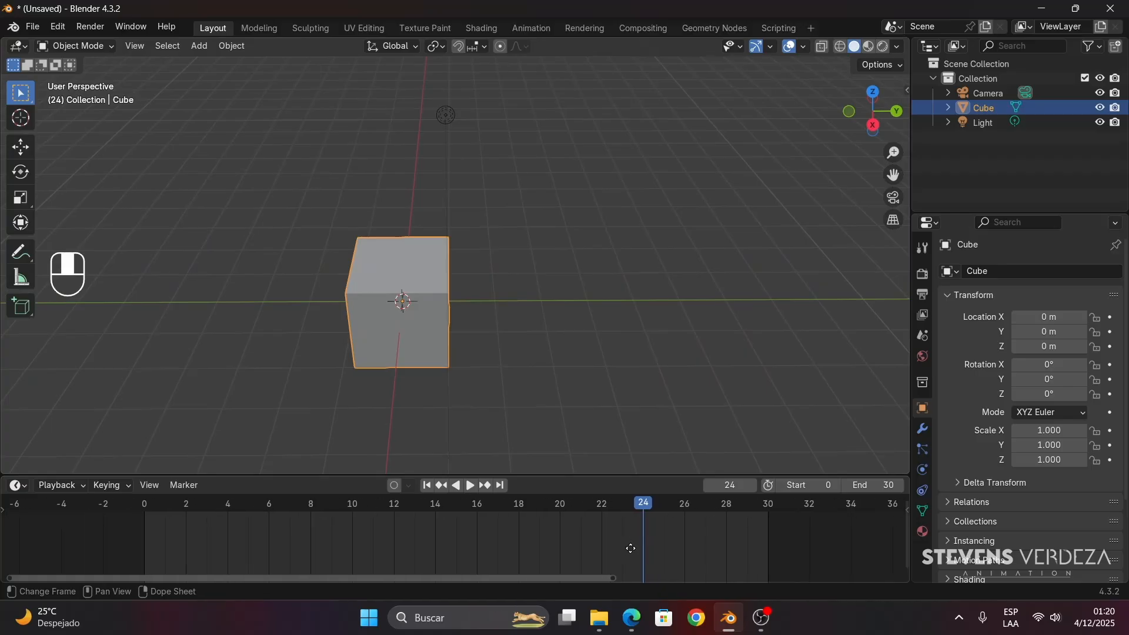
ctrl+middle_drag(779, 526, 627, 539)
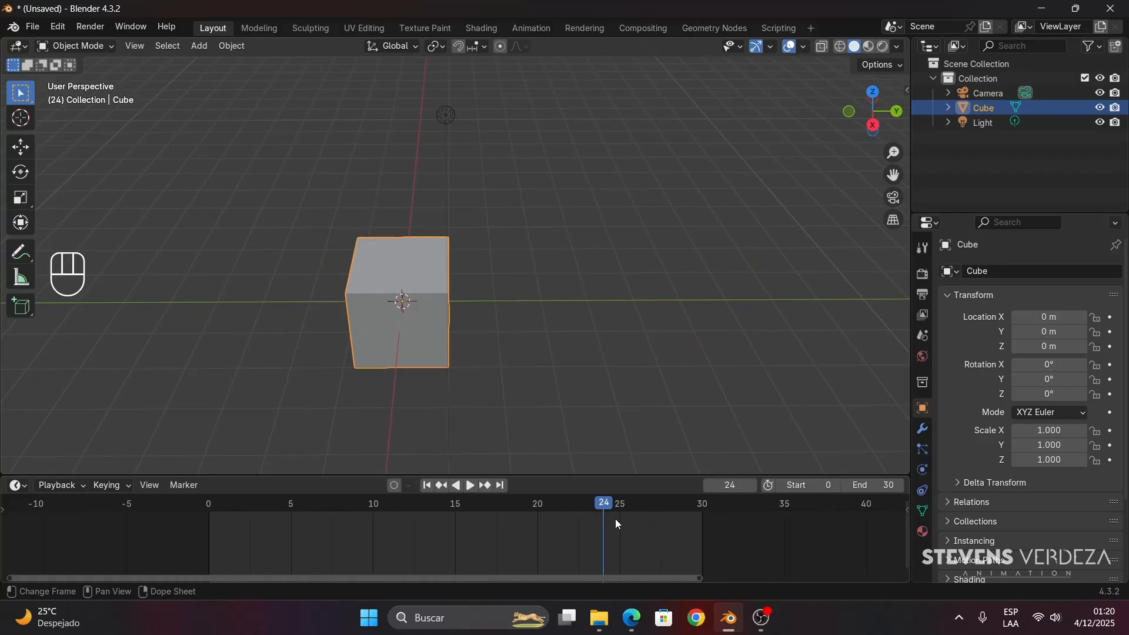
drag(594, 512, 205, 511)
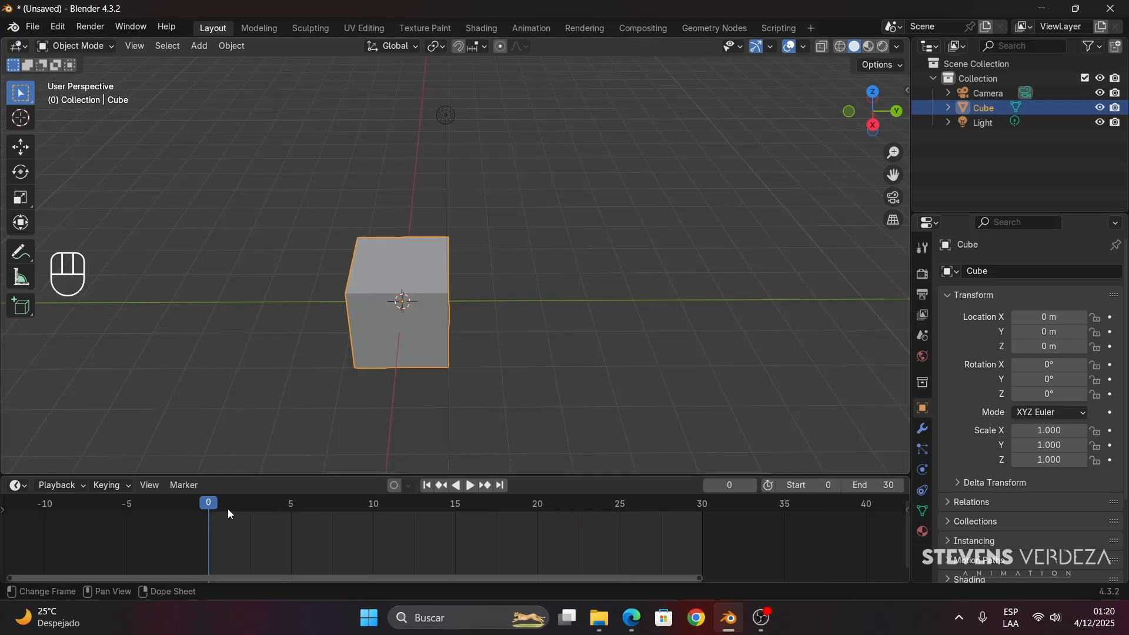
mouse_move(229, 509)
mouse_down()
mouse_move(329, 504)
mouse_move(214, 506)
mouse_up()
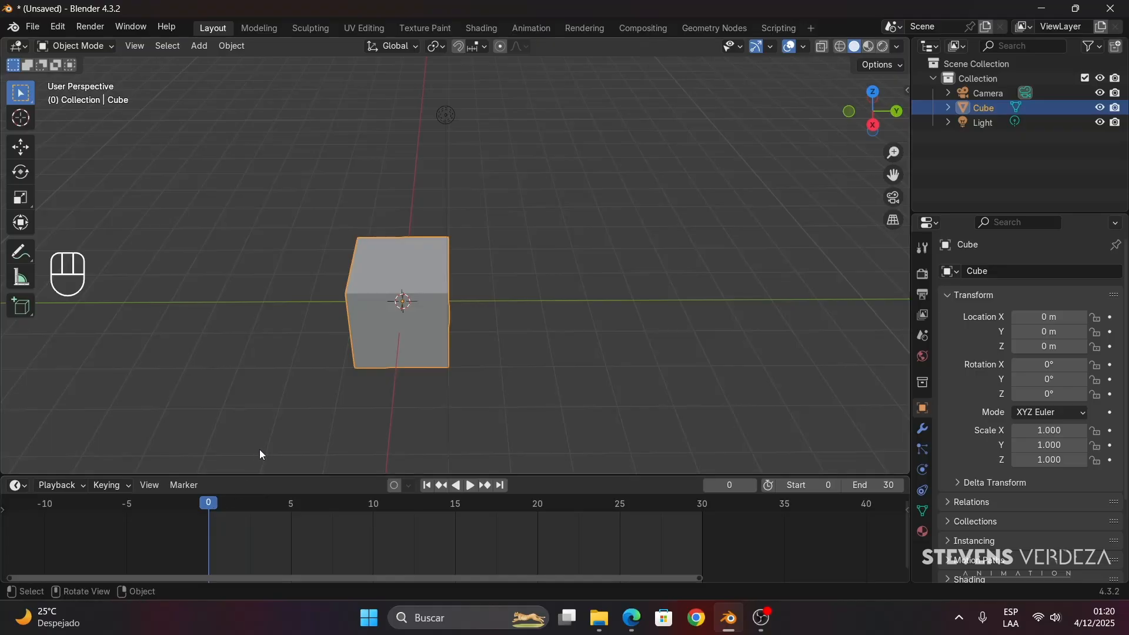
- Activate the Move tool and insert a keyframe for the cube at frame 0
middle_drag(378, 376, 428, 296)
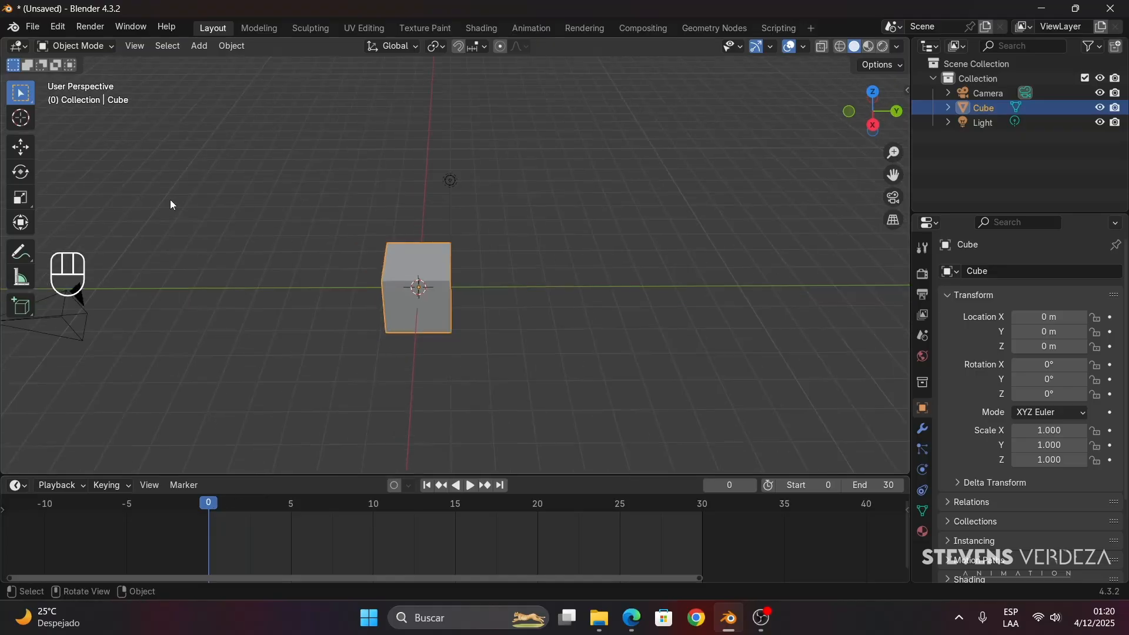
click(22, 148)
shift+middle_drag(360, 308, 400, 323)
key(i)
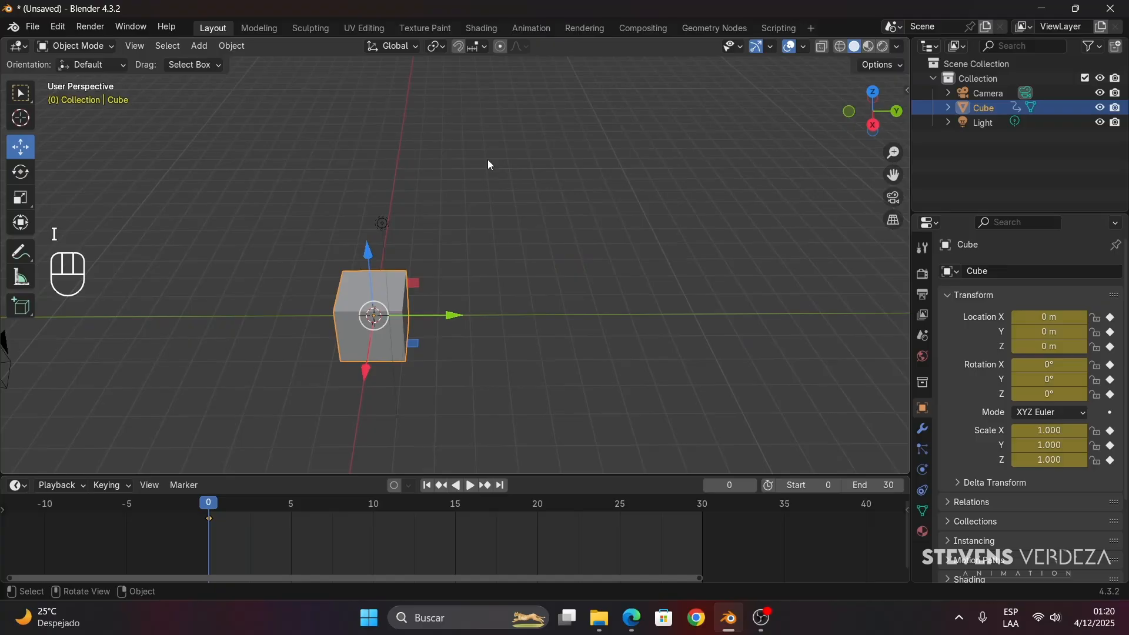
- Check the cube's new keyframe by scrubbing to frame 3, playing briefly and selecting the keyframe marker
drag(214, 505, 259, 503)
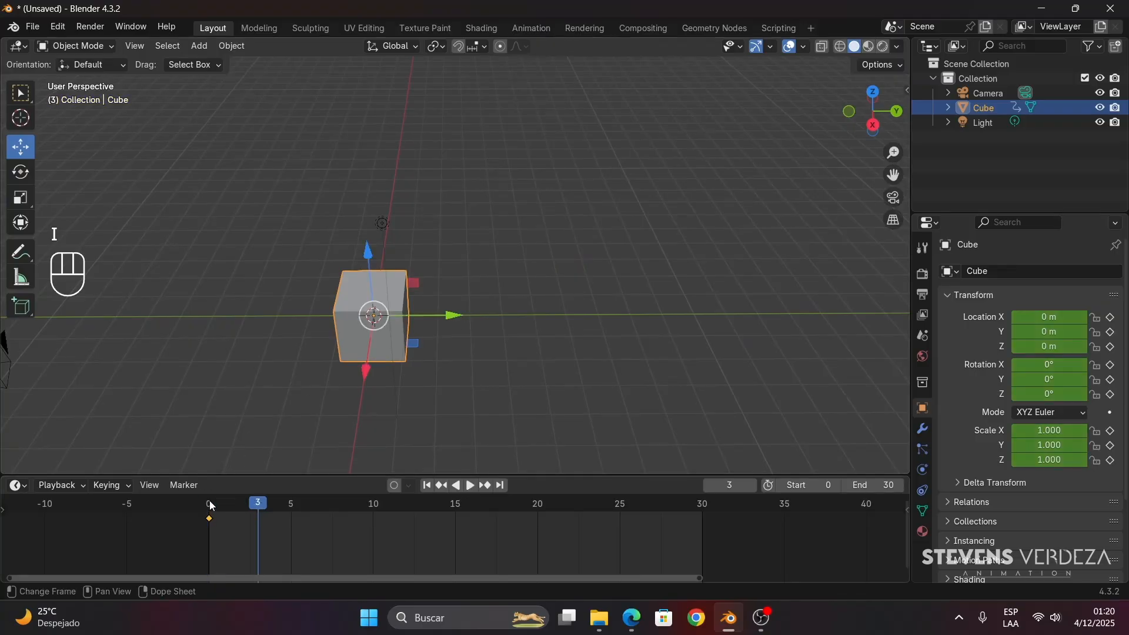
key(space)
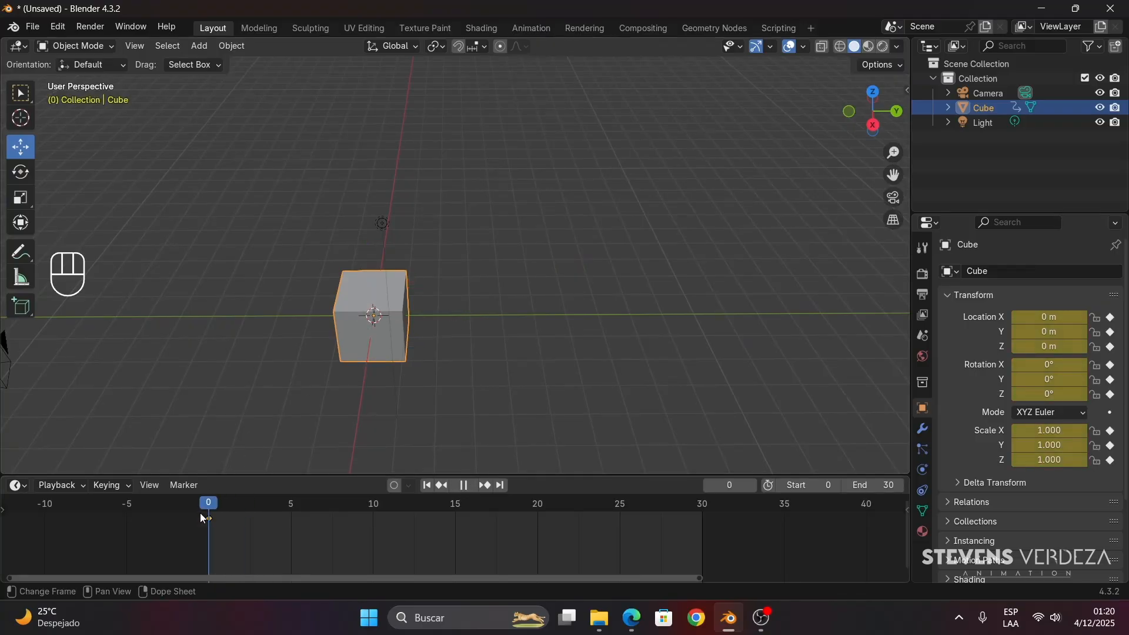
key(space)
mouse_move(209, 519)
mouse_down()
mouse_move(457, 522)
mouse_move(214, 527)
mouse_up()
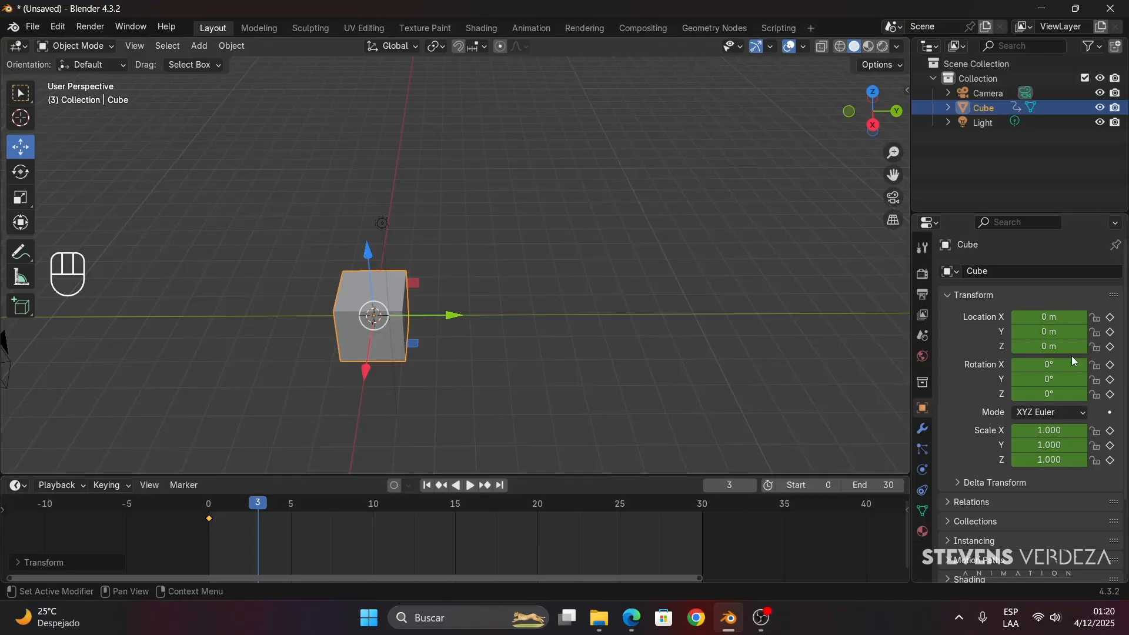
- Show the cube's transform values in the viewport sidebar and return the playhead to frame 0
key(n)
key(n)
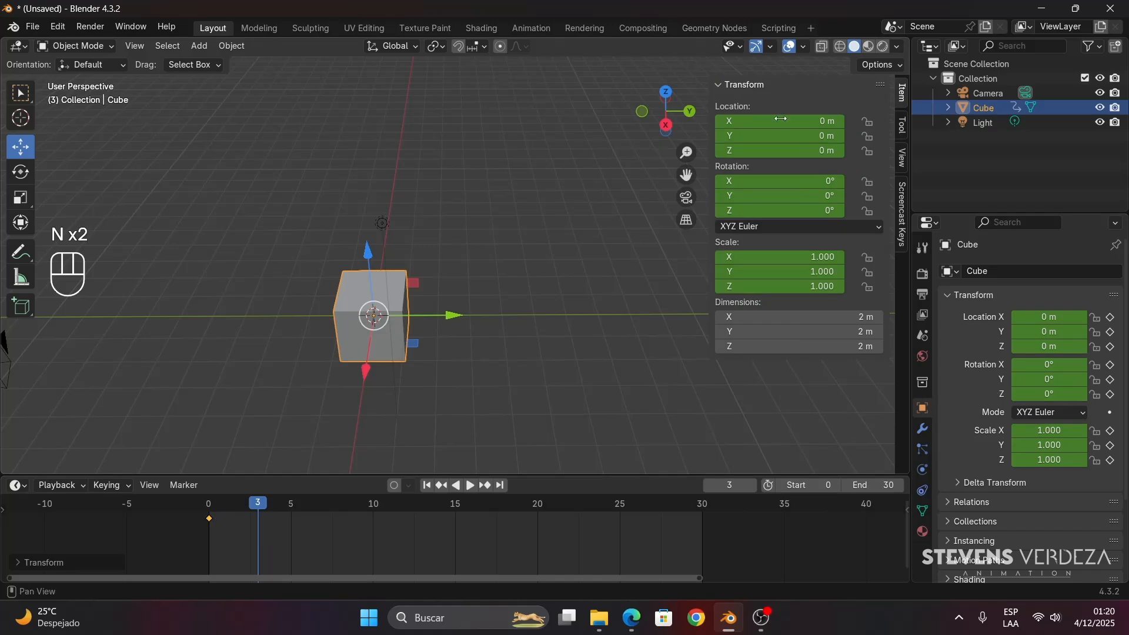
drag(232, 512, 157, 525)
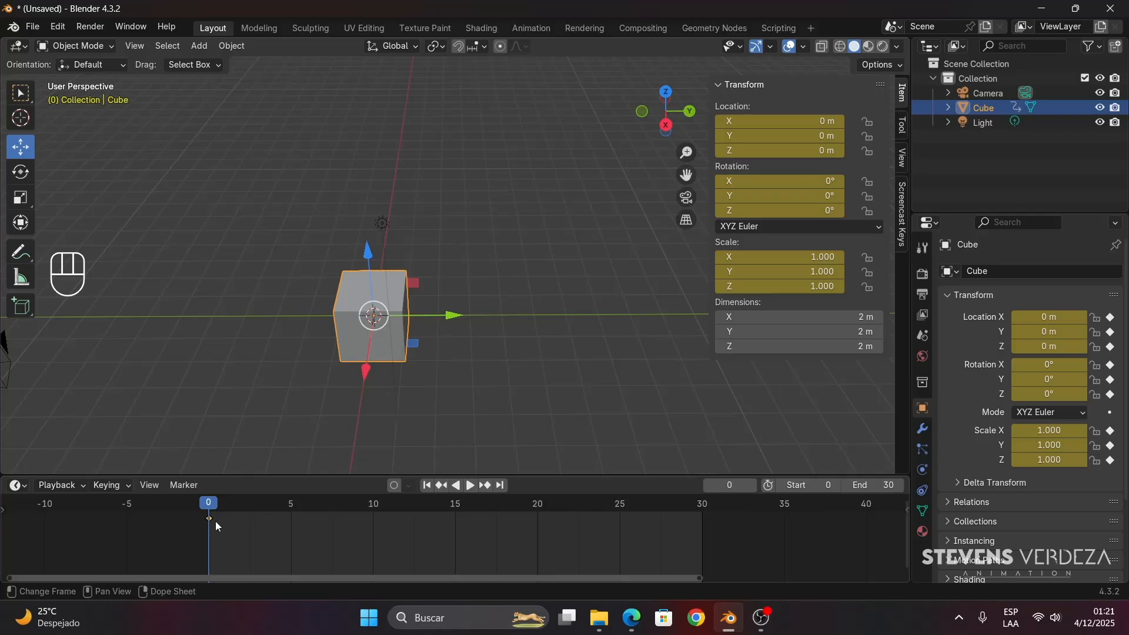
- Place the playhead at frame 30 and frame the cube with free space along the Y axis
drag(214, 510, 700, 523)
scroll(311, 341, down, 4)
shift+middle_drag(383, 341, 331, 363)
key(space)
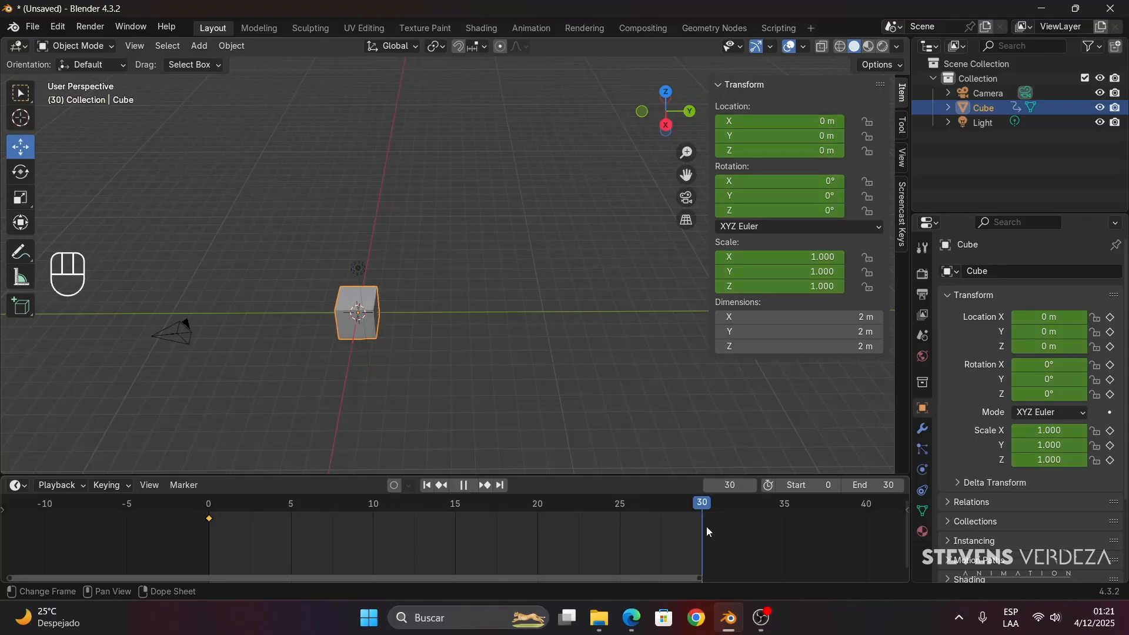
key(space)
- Move the cube along the Y axis to about 17.149 m and insert a keyframe at frame 30
shift+middle_drag(315, 360, 278, 347)
drag(283, 340, 657, 356)
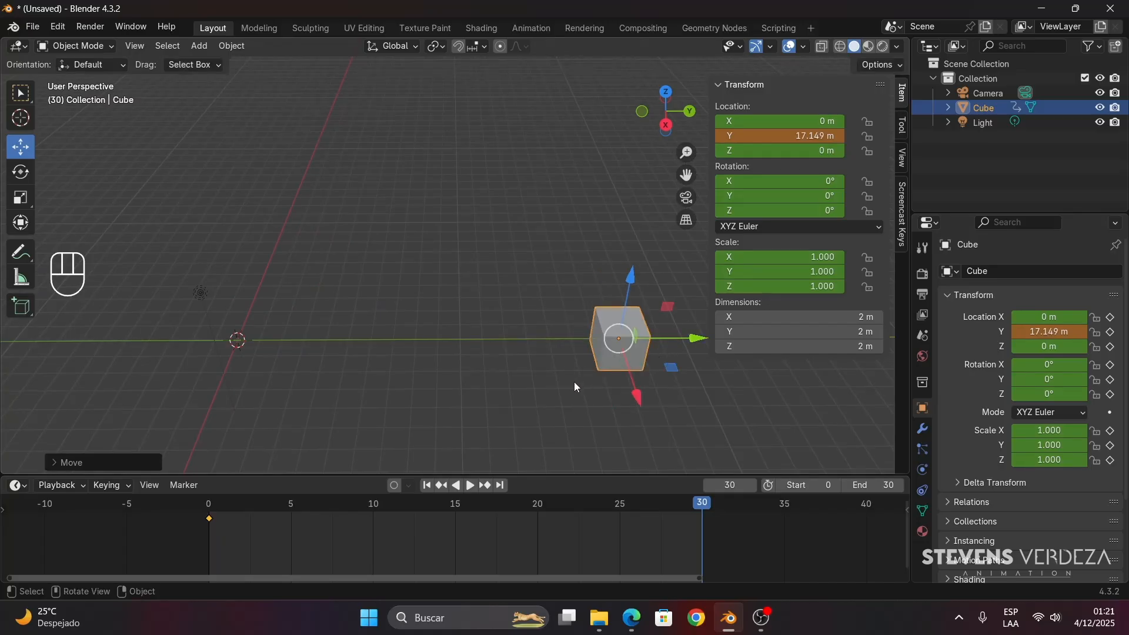
key(i)
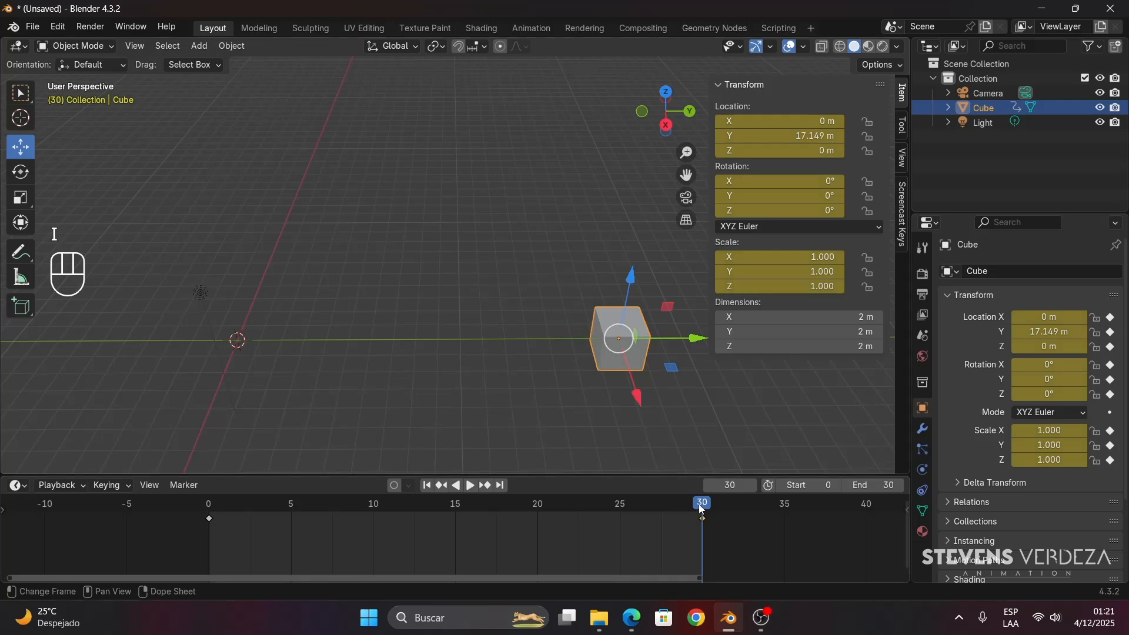
- Review the cube's movement between frames 0 and 30 by scrubbing and playing, ending at frame 0
drag(700, 503, 204, 517)
click(470, 487)
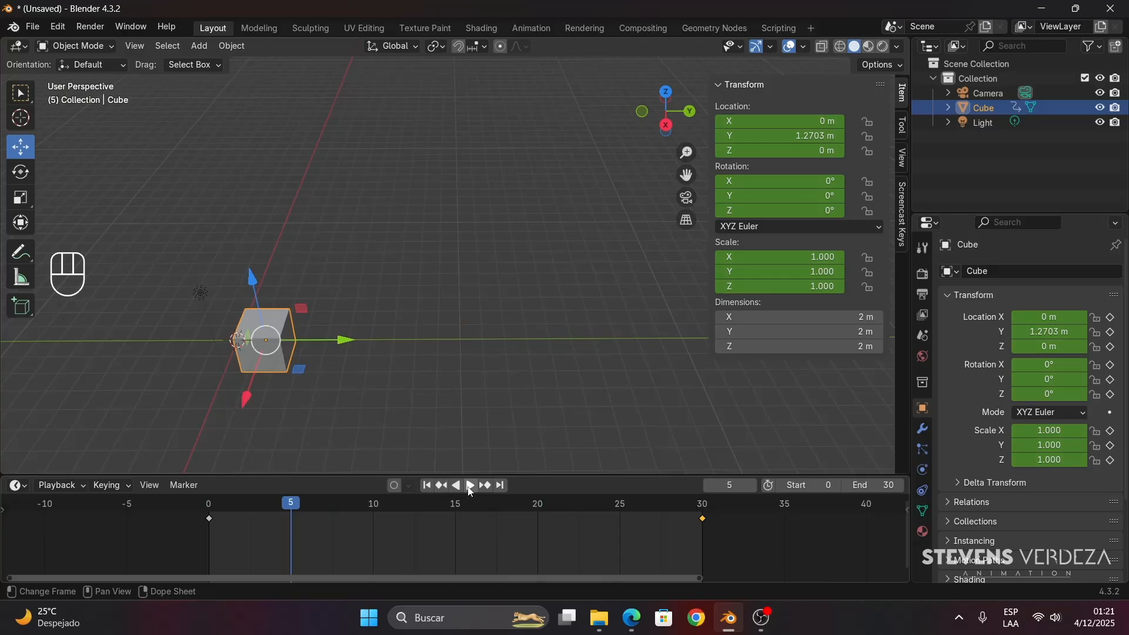
click(427, 486)
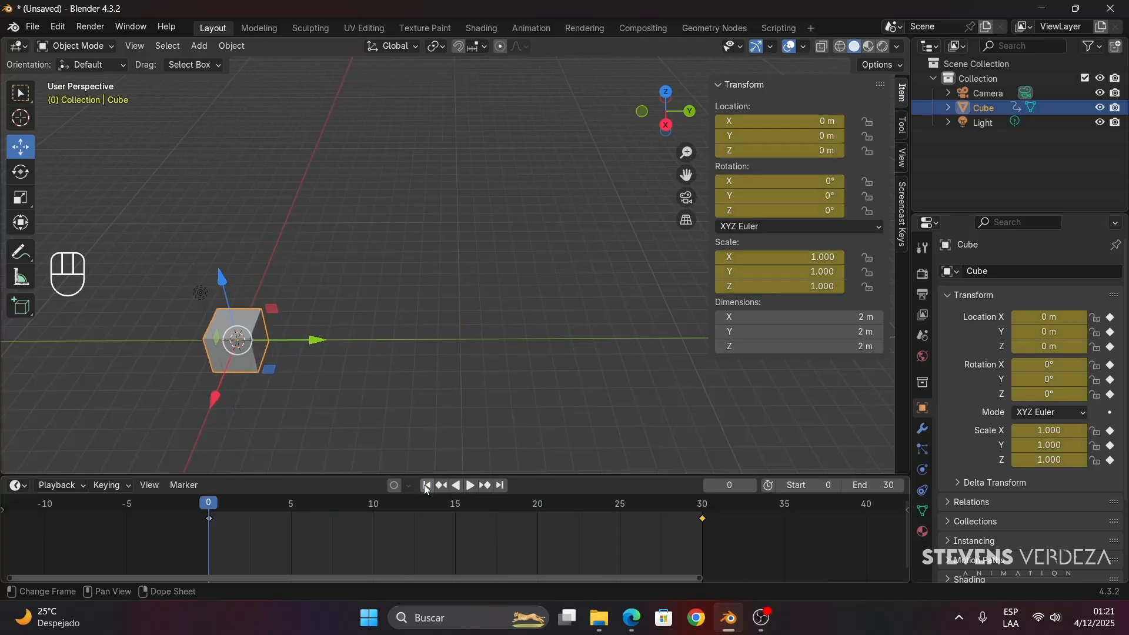
drag(699, 503, 208, 512)
- Annotate the cube's path with an A above its start, a B above its end and an arrow between them
click(20, 252)
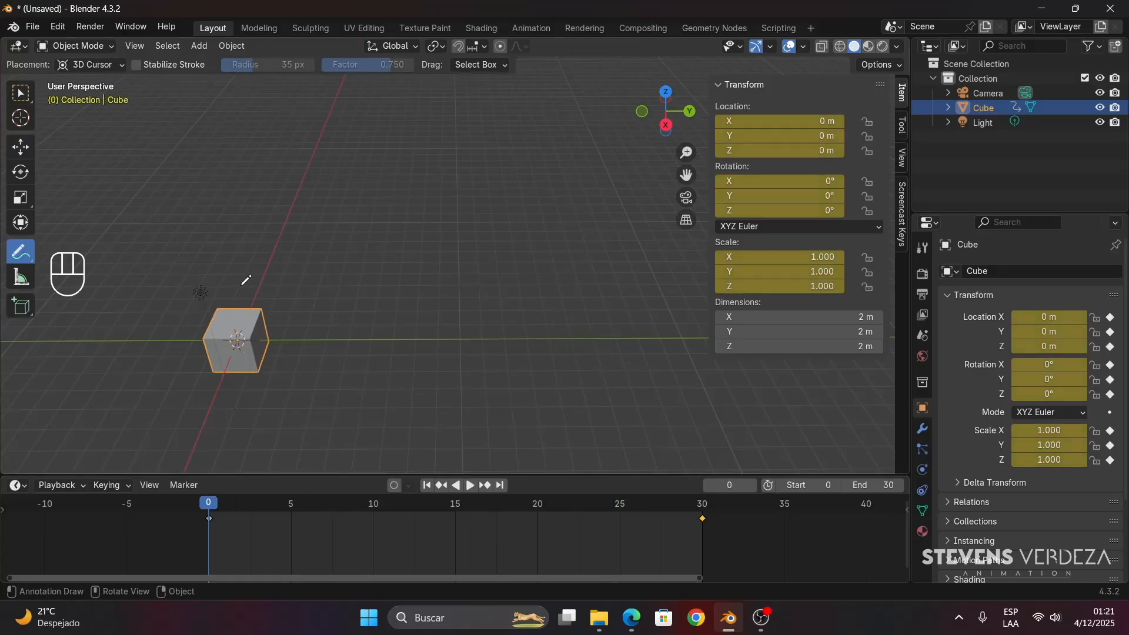
drag(240, 283, 233, 281)
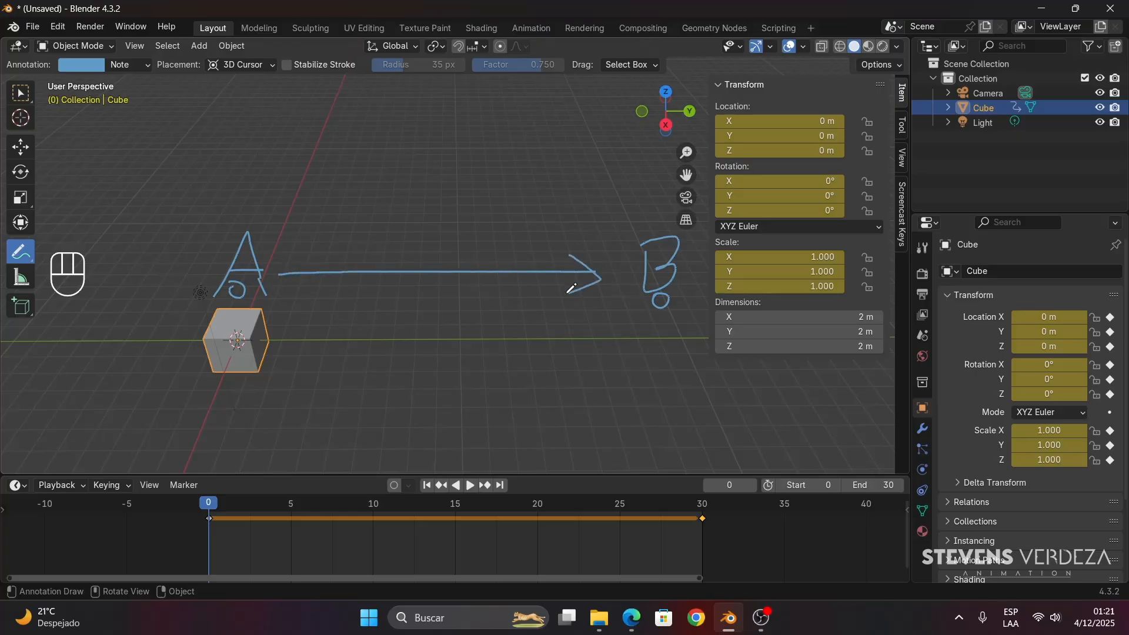
- Move the playhead to frame 30 and set the animation's end frame to 60
drag(210, 505, 699, 547)
scroll(752, 544, down, 5)
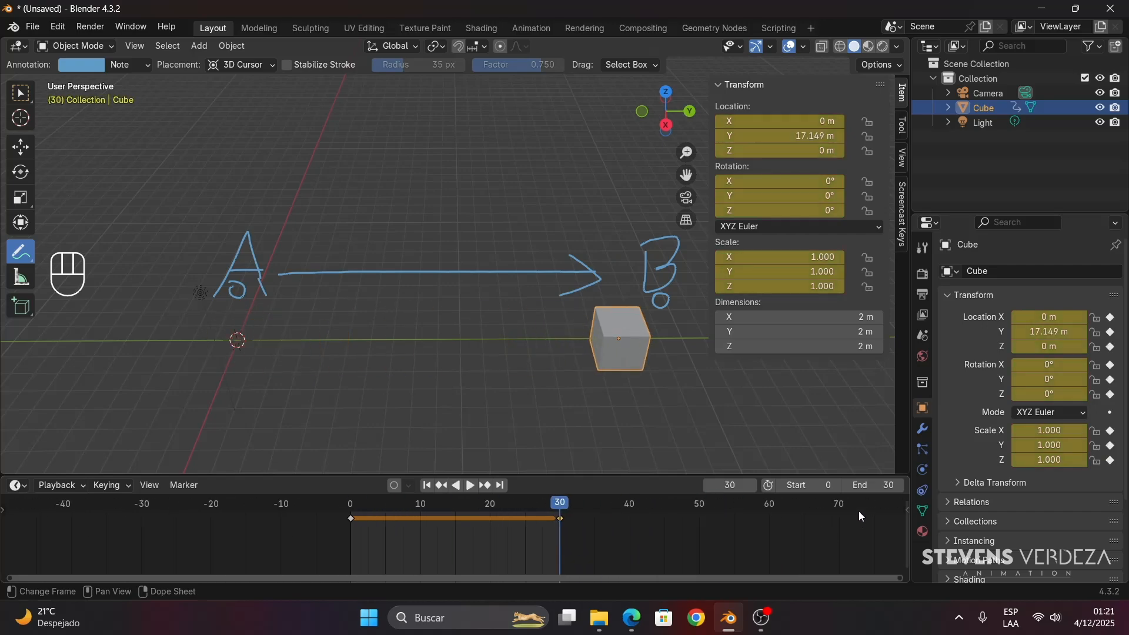
key(Return)
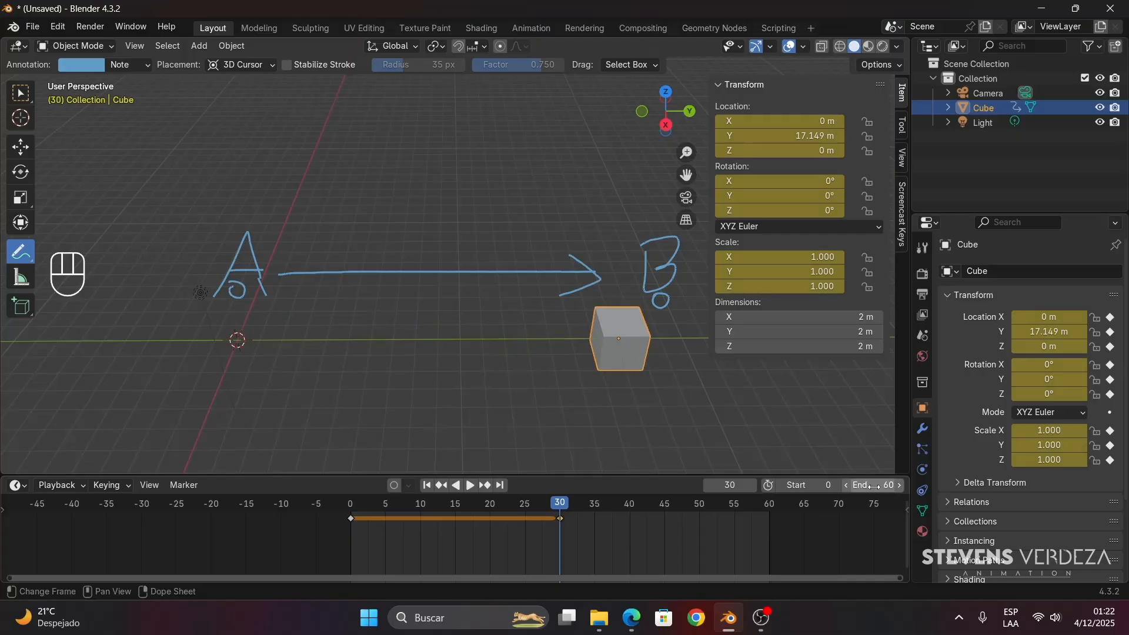
- At frame 60, move the cube along the X axis to about 13.676 m and insert a keyframe
scroll(509, 394, down, 5)
scroll(488, 336, up, 2)
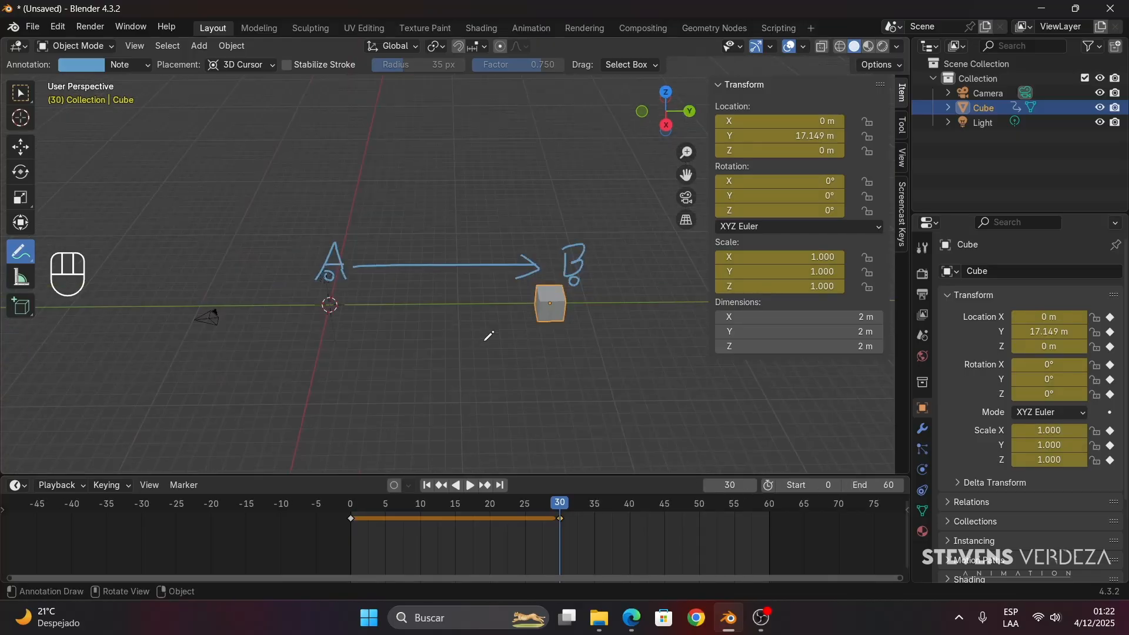
click(22, 148)
middle_drag(505, 321, 524, 326)
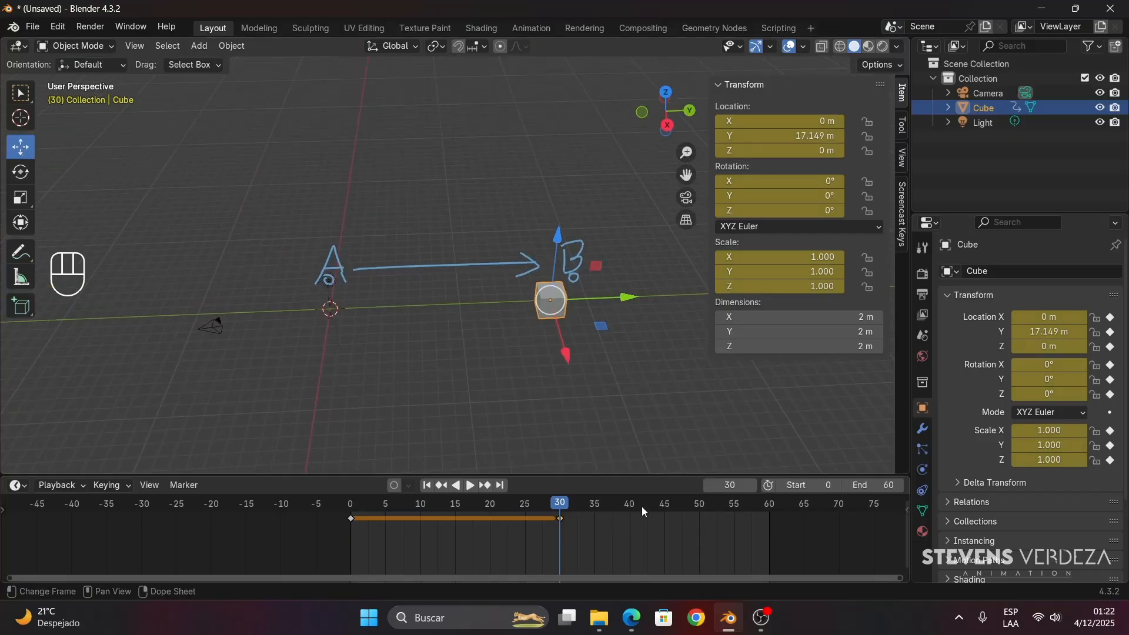
drag(640, 506, 753, 514)
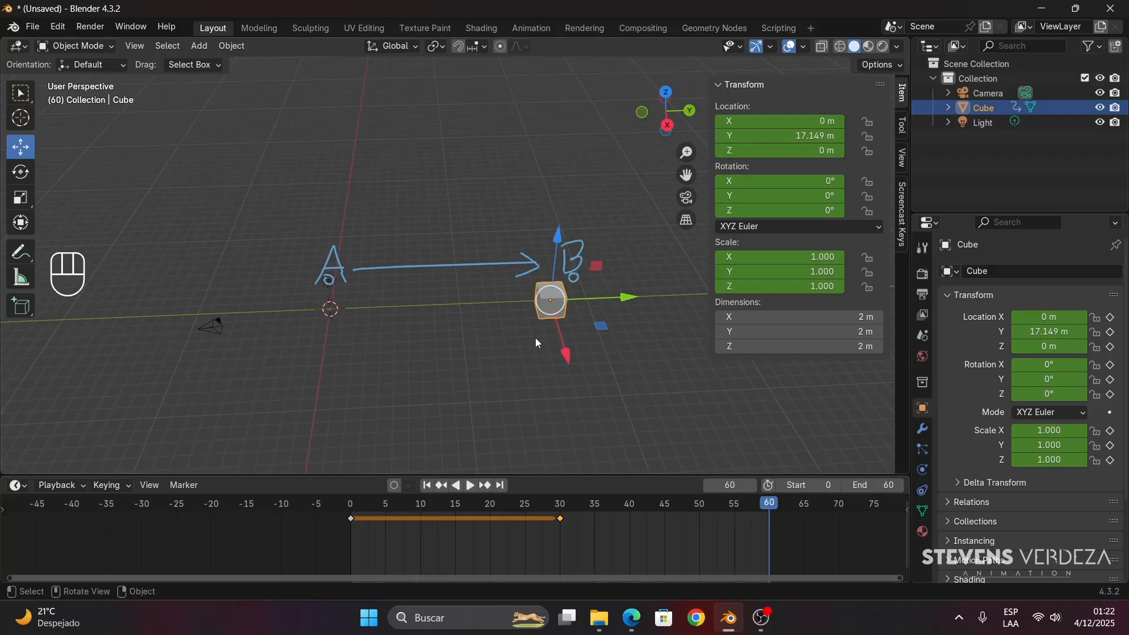
drag(565, 354, 615, 39)
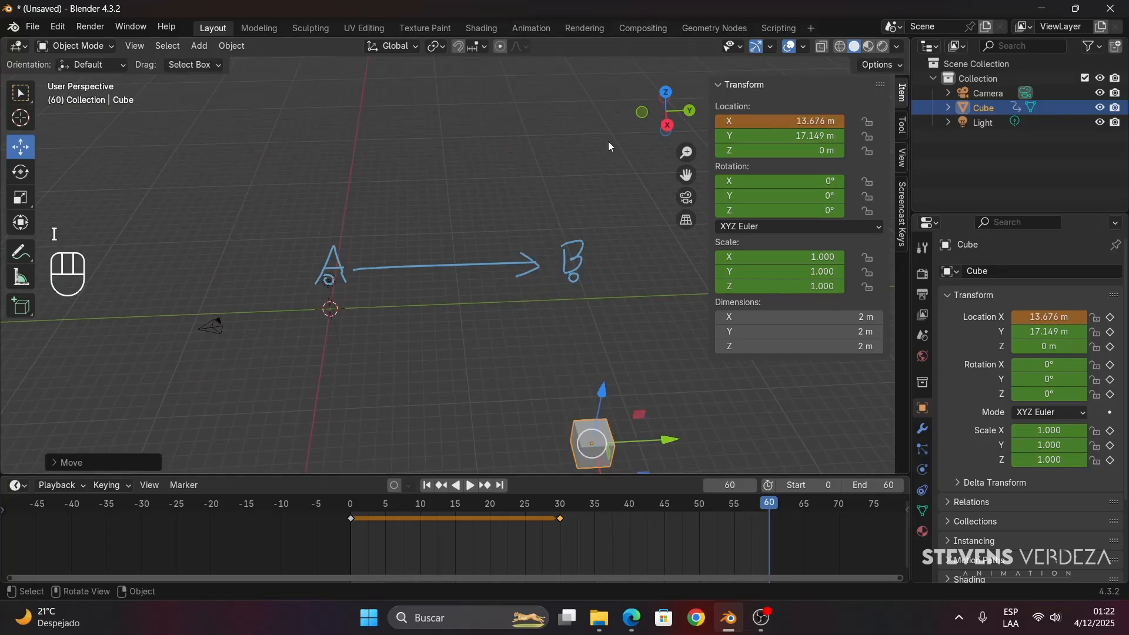
key(i)
- Review the cube's movement by scrubbing between frames 0, 30 and 60, ending at frame 60
drag(770, 509, 555, 512)
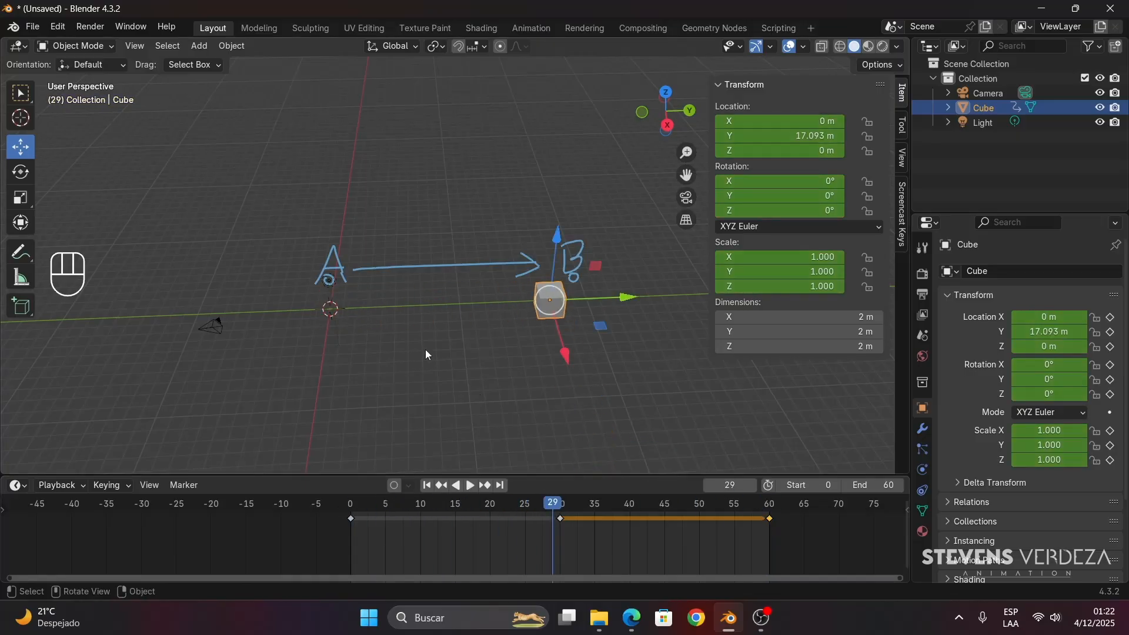
scroll(400, 335, up, 4)
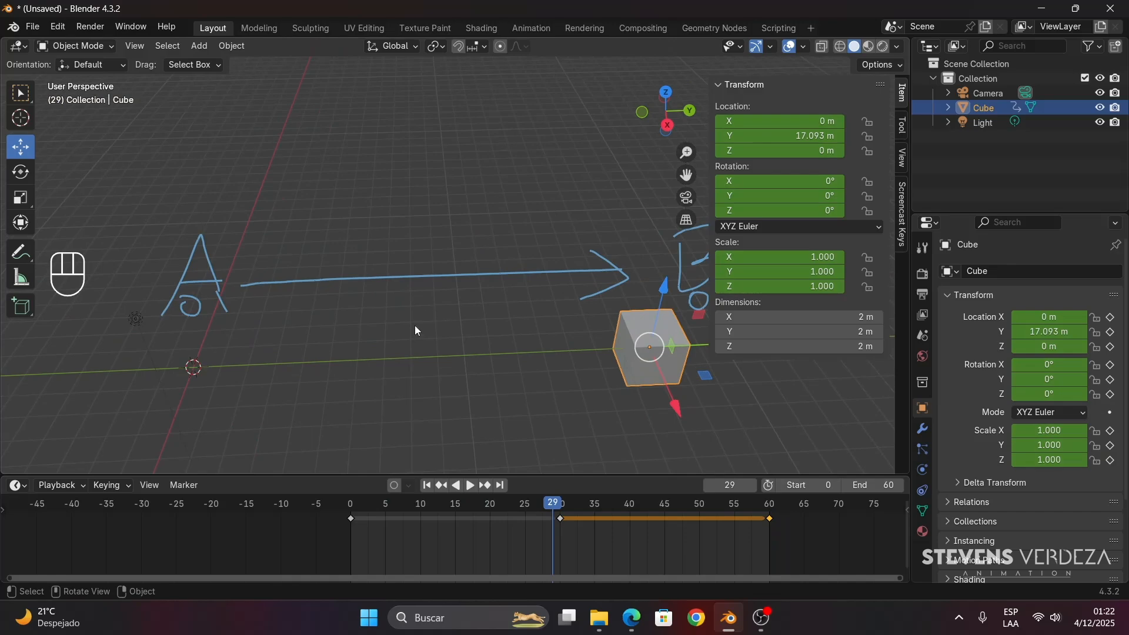
drag(368, 503, 562, 523)
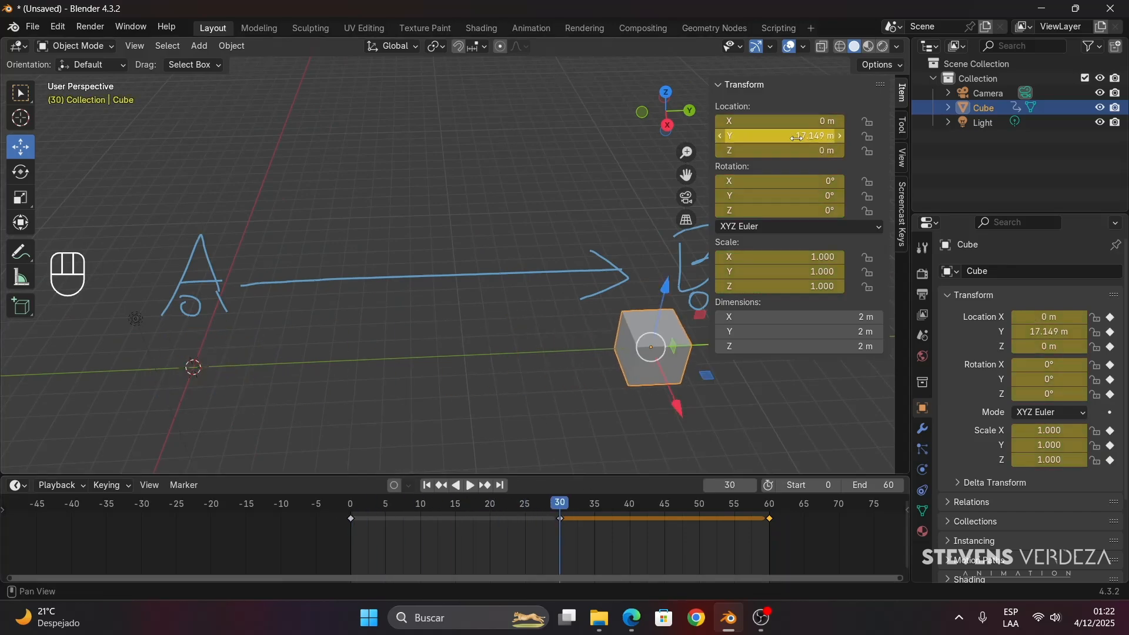
scroll(549, 411, down, 2)
drag(552, 509, 770, 525)
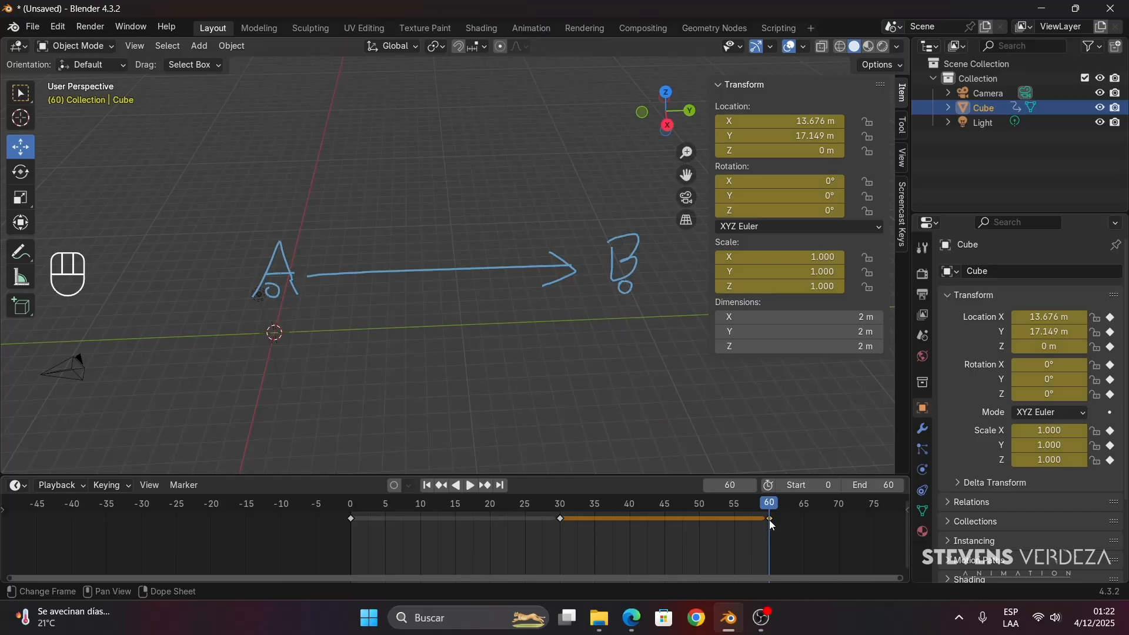
scroll(657, 408, down, 3)
click(594, 504)
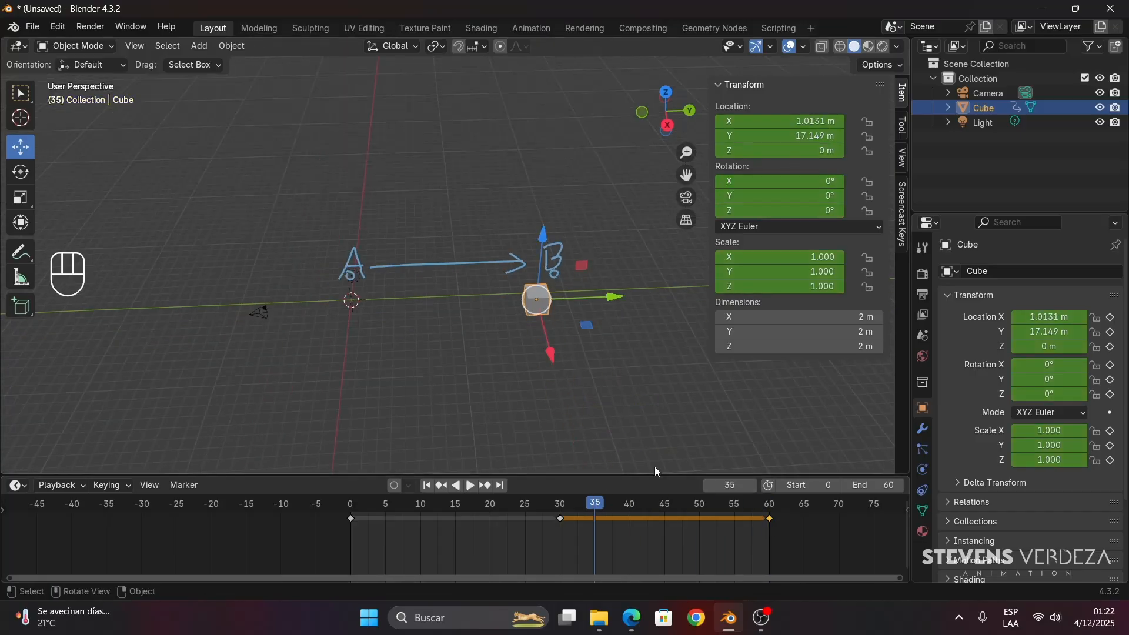
drag(594, 506, 770, 516)
- Set the animation's end frame to 90 and move the playhead to frame 90
scroll(838, 508, down, 2)
drag(876, 485, 953, 486)
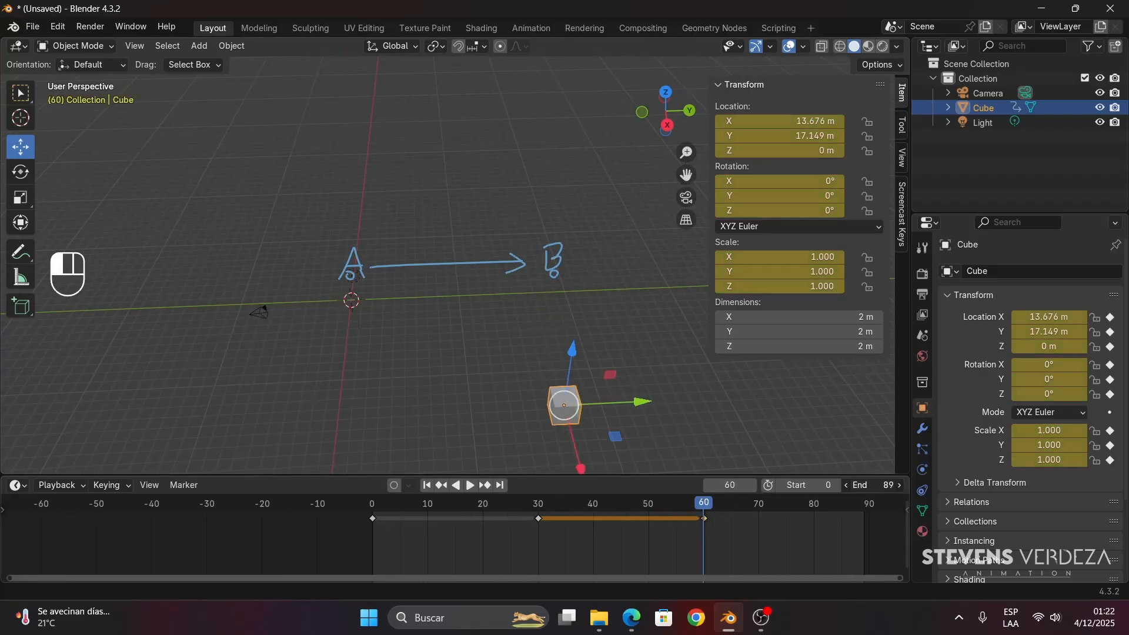
drag(880, 485, 869, 506)
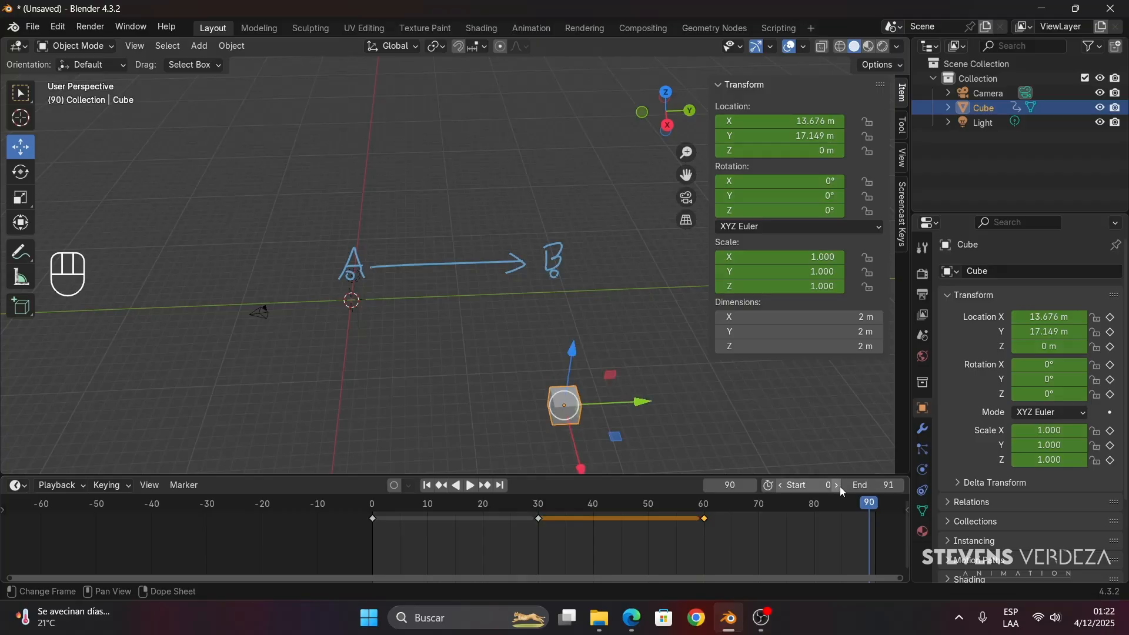
click(845, 485)
- Try rotating the cube freely to about X 491.02°, Y 37.537°, Z 91.387° and insert a keyframe at frame 90
click(21, 171)
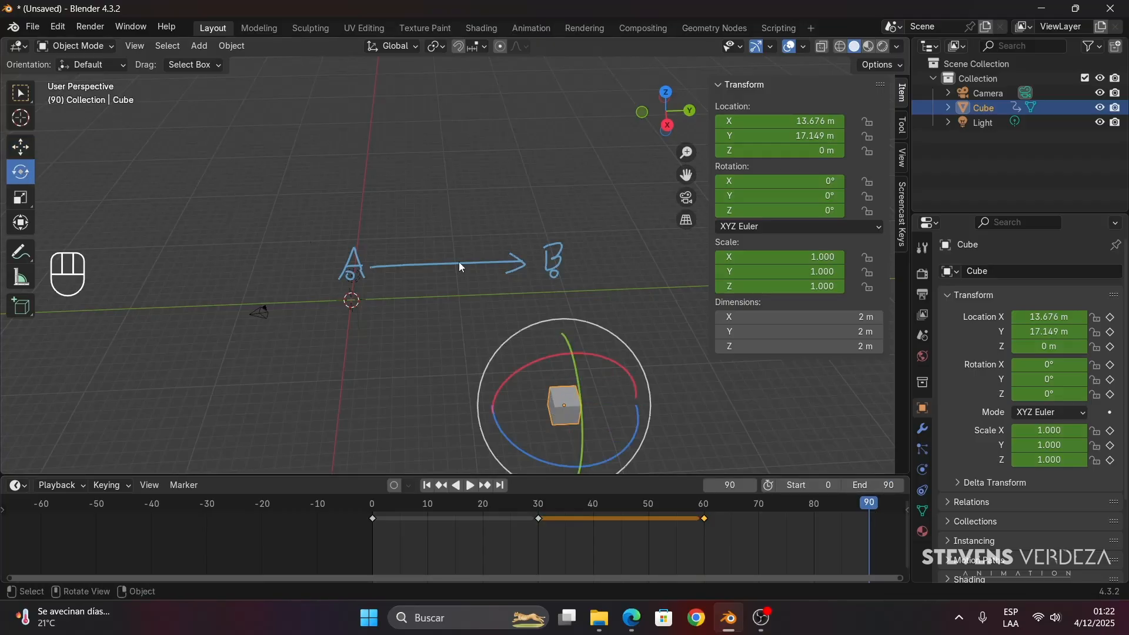
shift+middle_drag(573, 400, 494, 325)
scroll(470, 302, up, 4)
drag(566, 292, 611, 343)
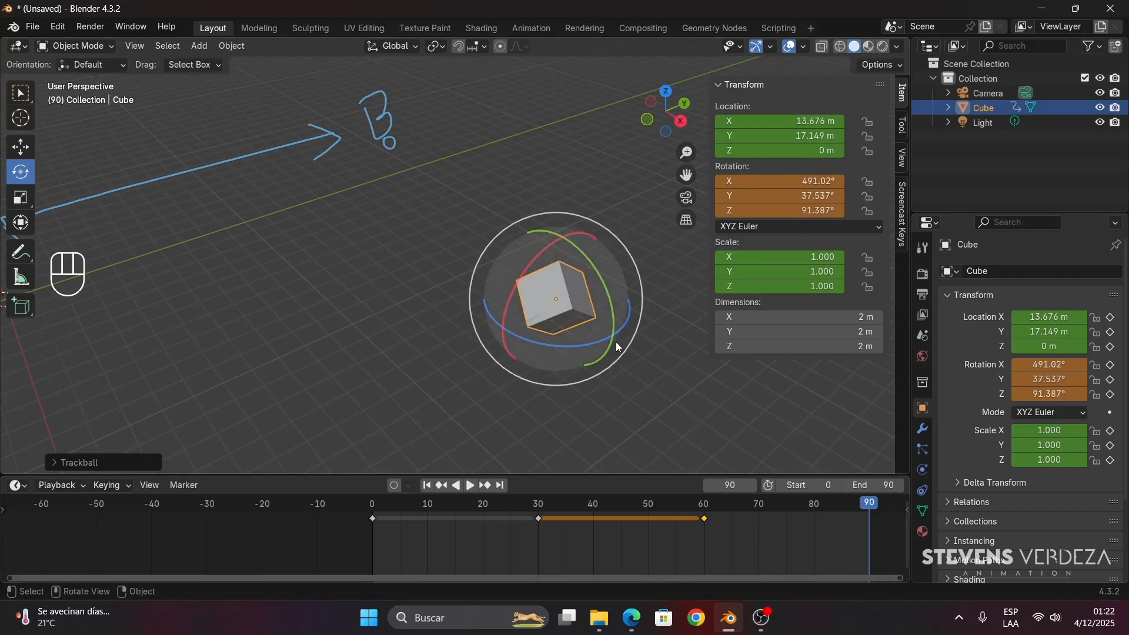
key(i)
- Inspect the rotated cube near frame 90, and undo its keyframe and the free rotation
mouse_move(861, 502)
mouse_down()
mouse_move(703, 516)
mouse_move(862, 516)
mouse_up()
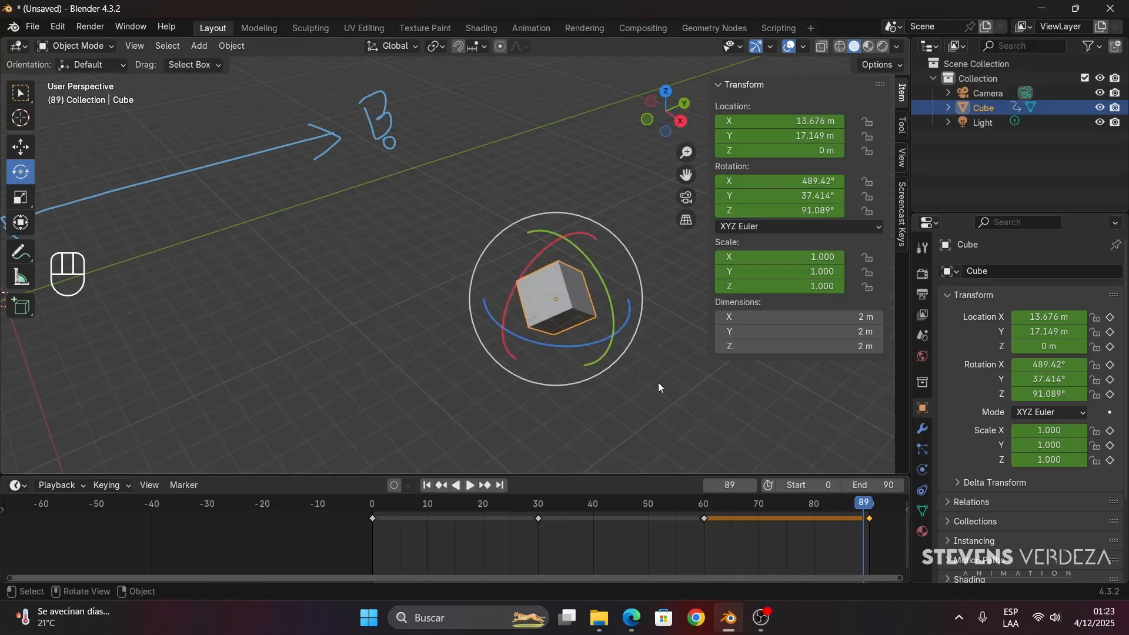
mouse_move(658, 382)
middle_down()
mouse_move(578, 377)
mouse_move(746, 198)
middle_up()
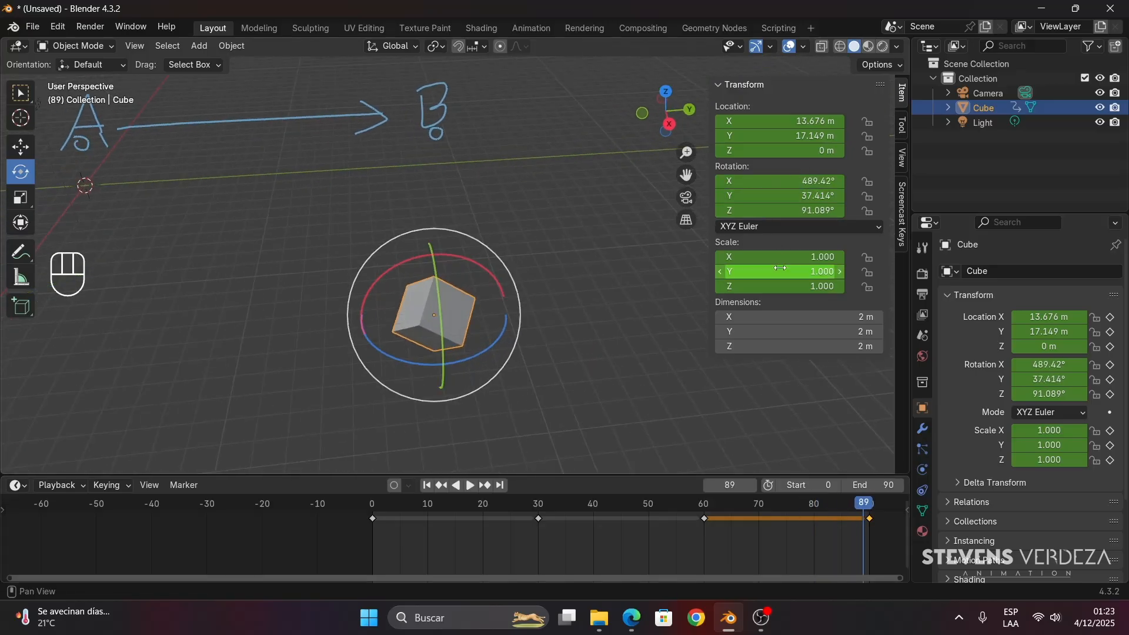
shift+middle_drag(549, 256, 544, 277)
key(ctrl+z)
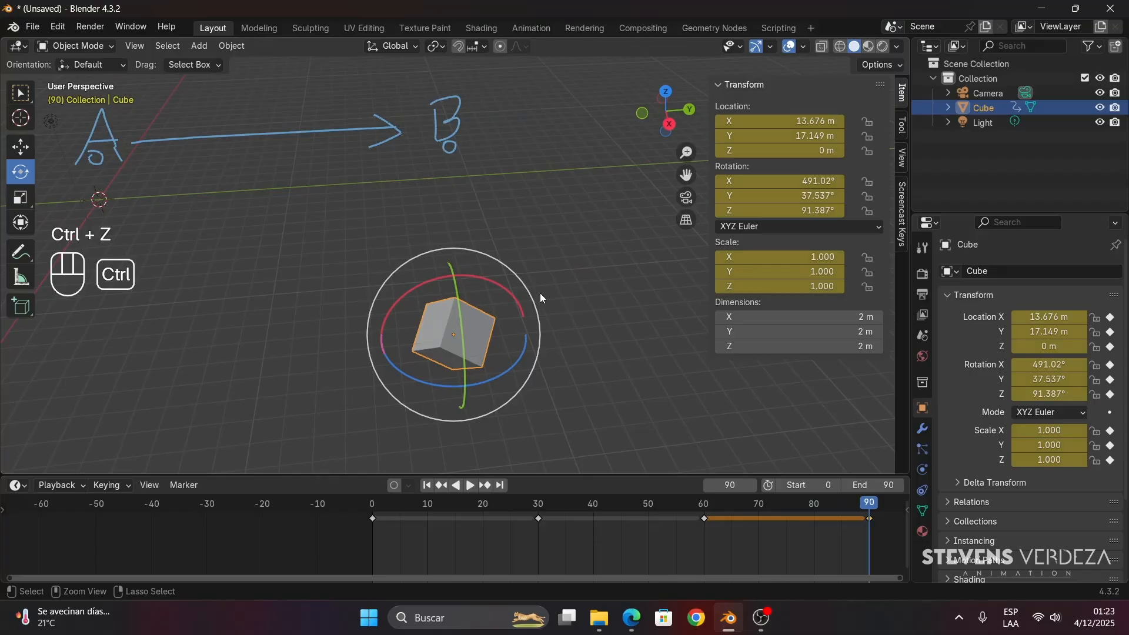
key(ctrl+z)
key(ctrl+z)
- At frame 90, try rotating the cube about its Z, Y and X axes in turn, undoing each rotation
drag(830, 501, 702, 522)
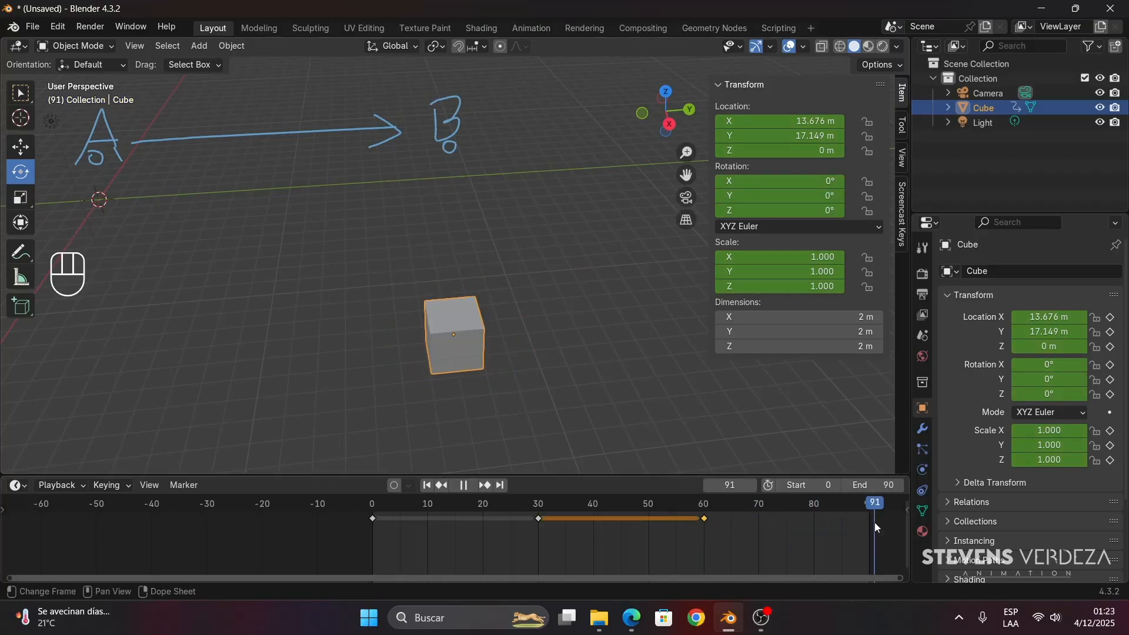
mouse_move(473, 354)
middle_down()
mouse_move(438, 342)
mouse_move(459, 355)
middle_up()
scroll(451, 351, up, 2)
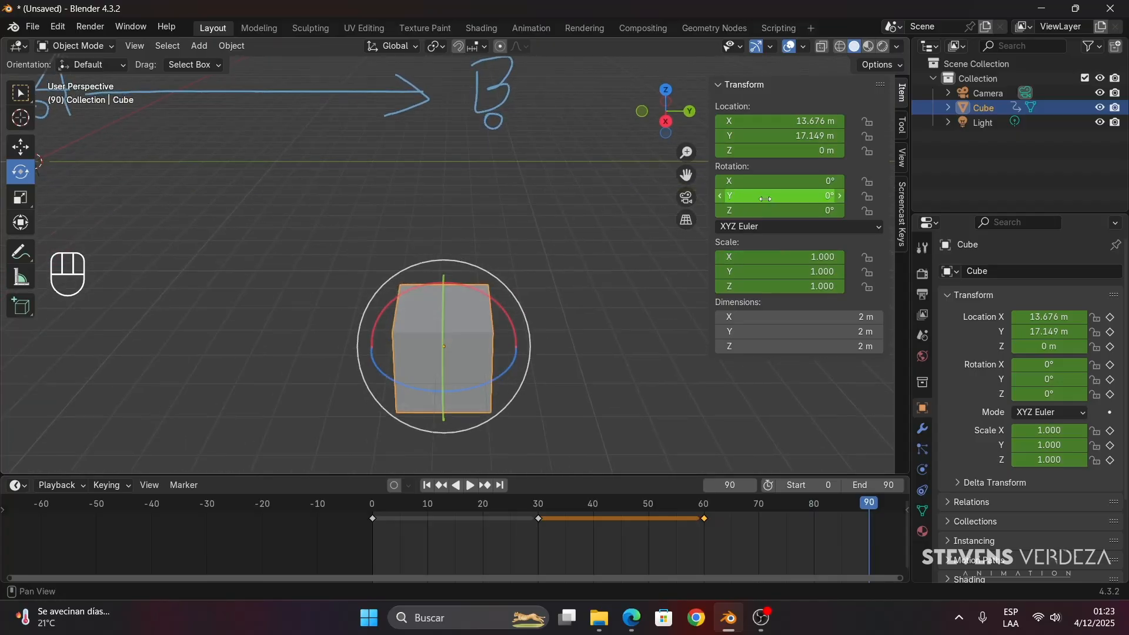
drag(783, 210, 859, 210)
key(ctrl+z)
click(1119, 297)
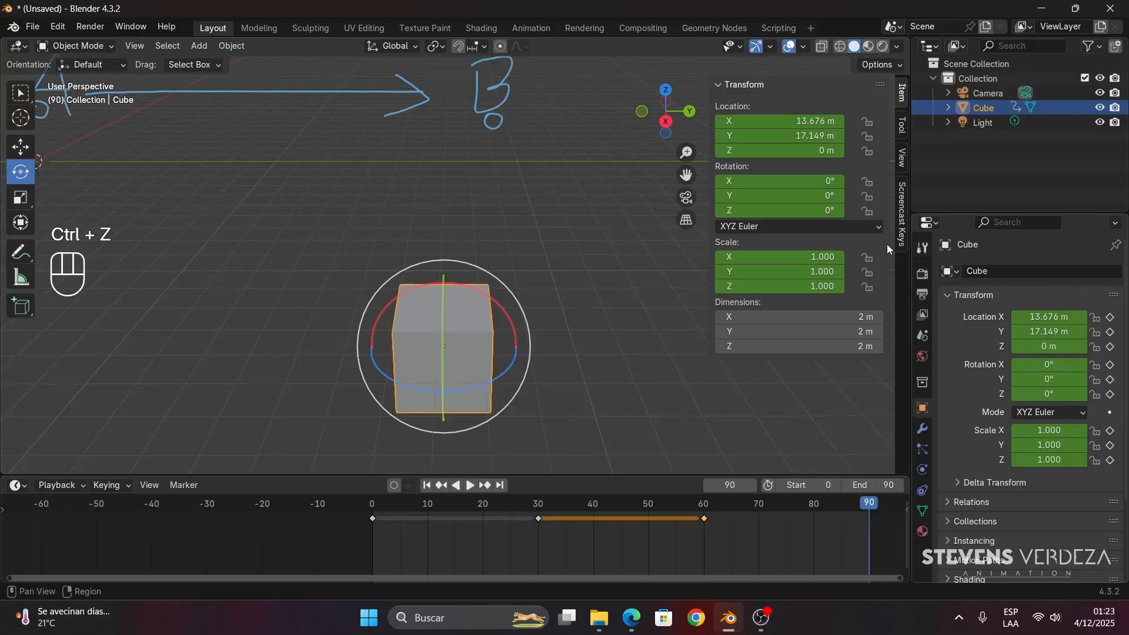
drag(776, 196, 864, 196)
key(ctrl+z)
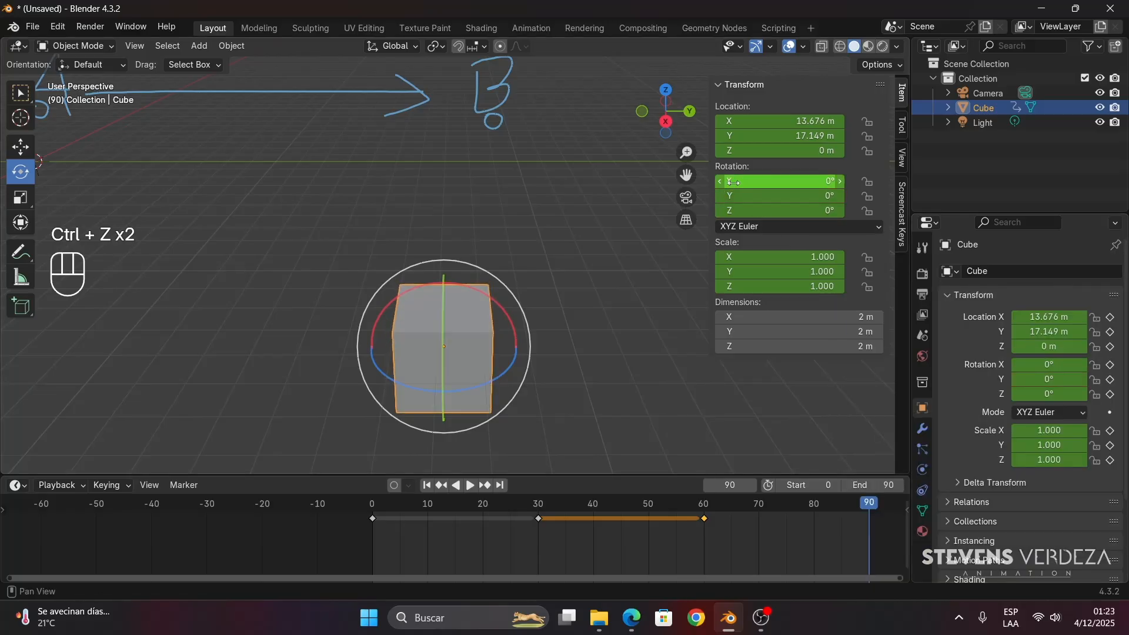
drag(729, 181, 829, 181)
key(ctrl+z)
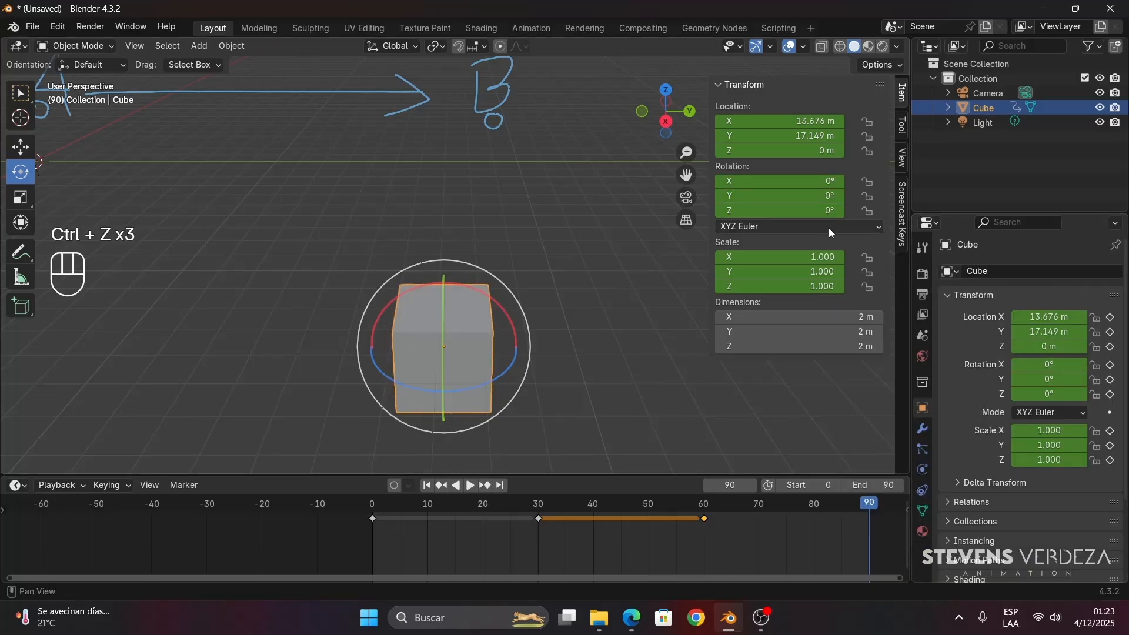
- Set the cube's Z rotation to 360° and insert a keyframe at frame 90
drag(744, 215, 776, 215)
click(744, 214)
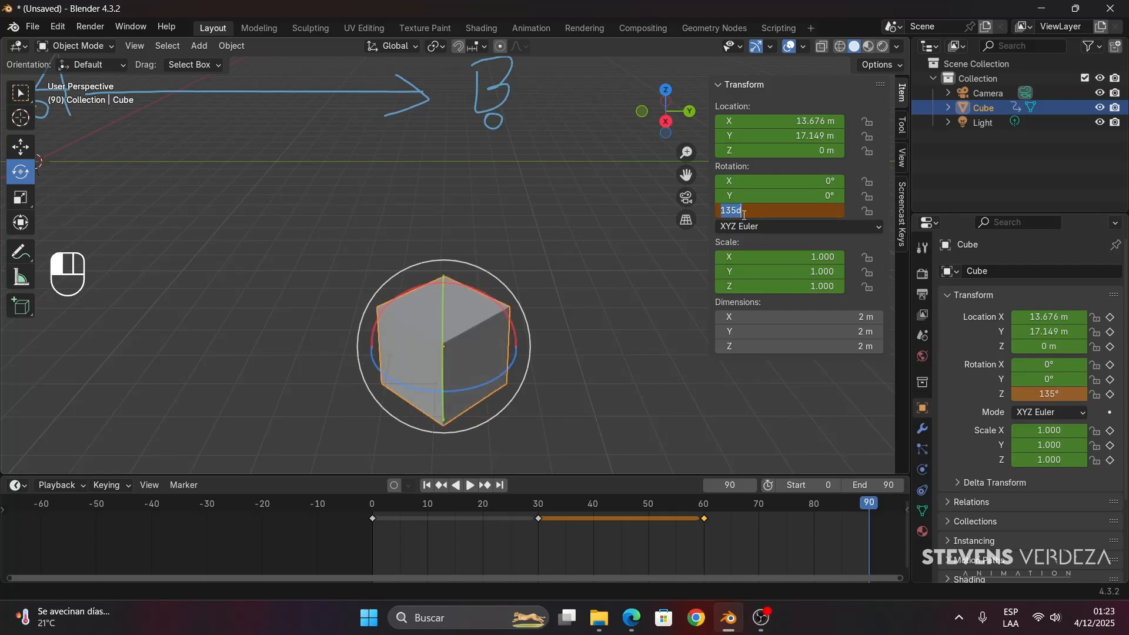
key(Return)
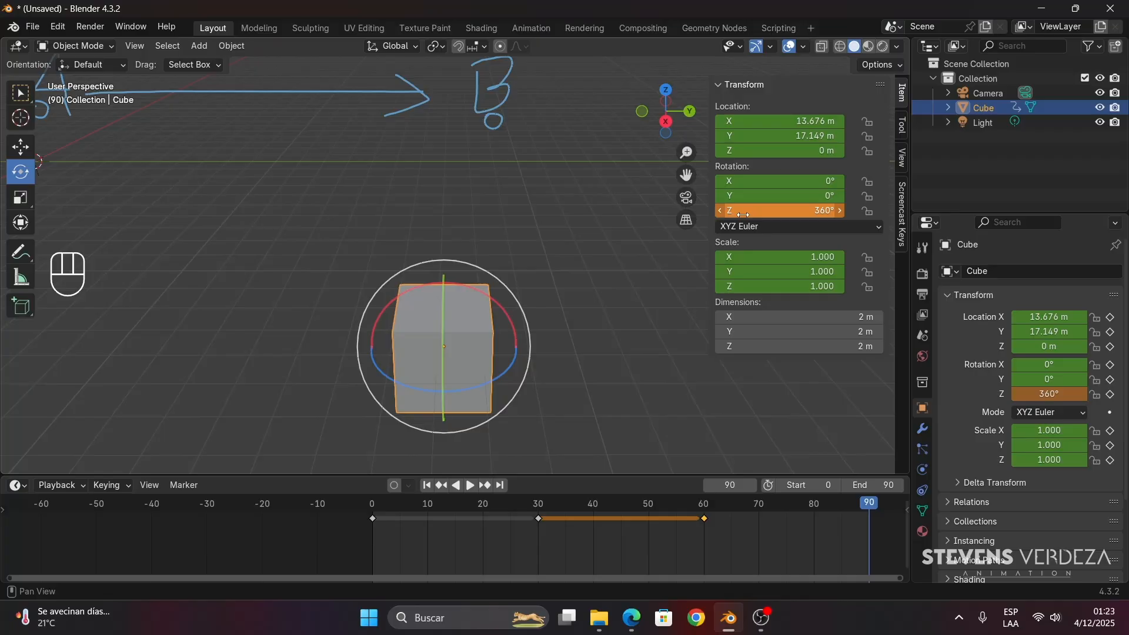
key(i)
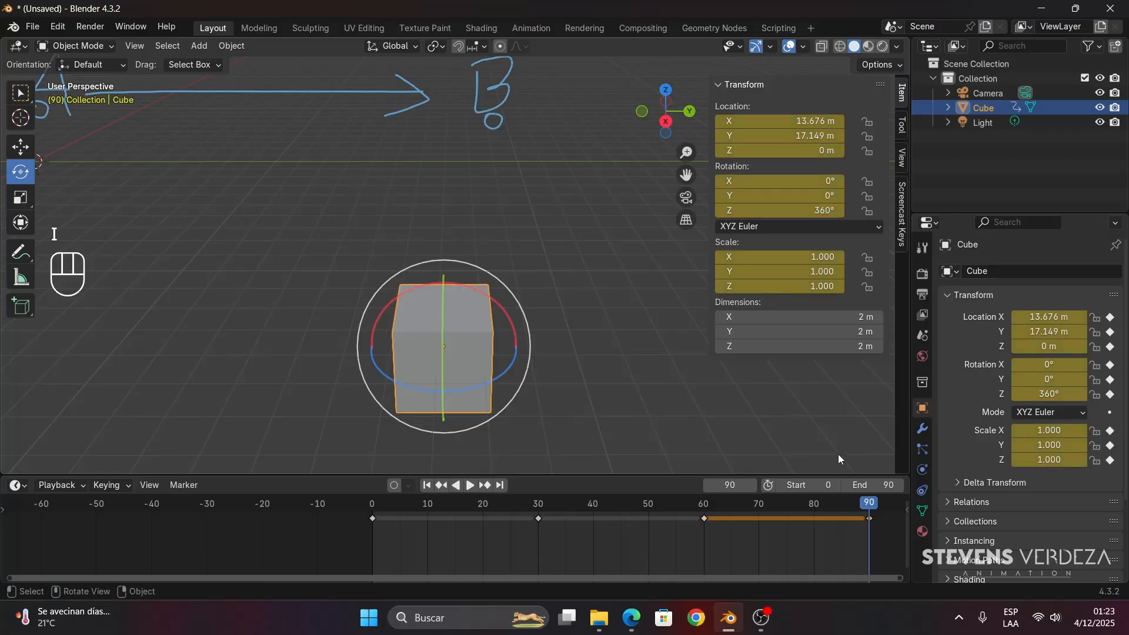
- Review the cube's full animation between frames 0 and 90 by scrubbing and playing, ending at frame 0
drag(870, 504, 826, 514)
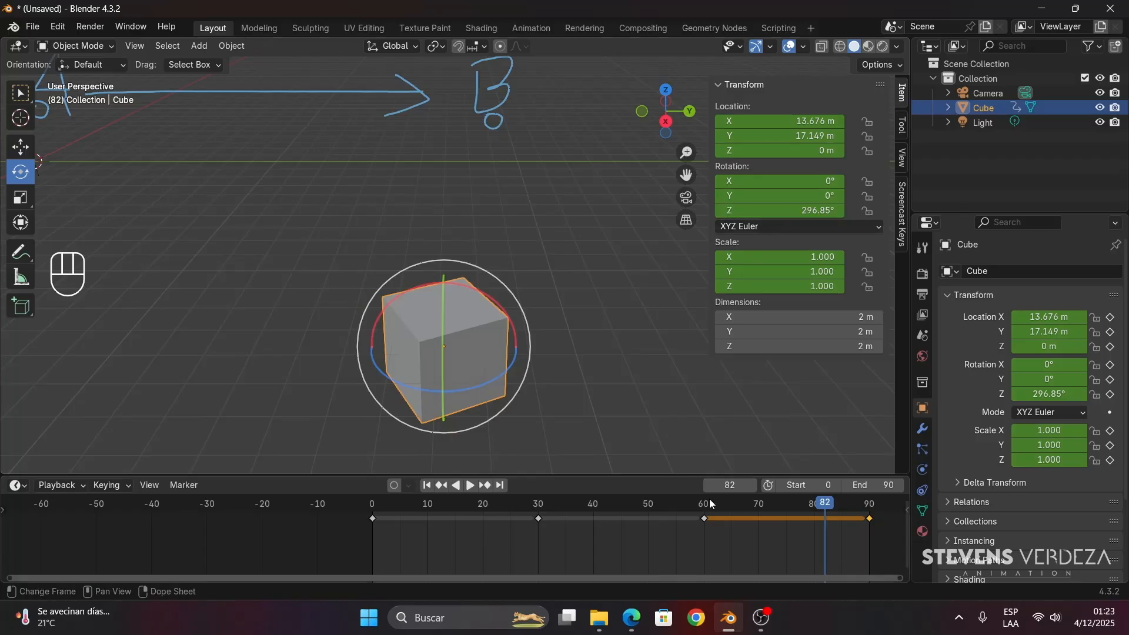
drag(710, 504, 372, 520)
shift+scroll(284, 283, up, 2)
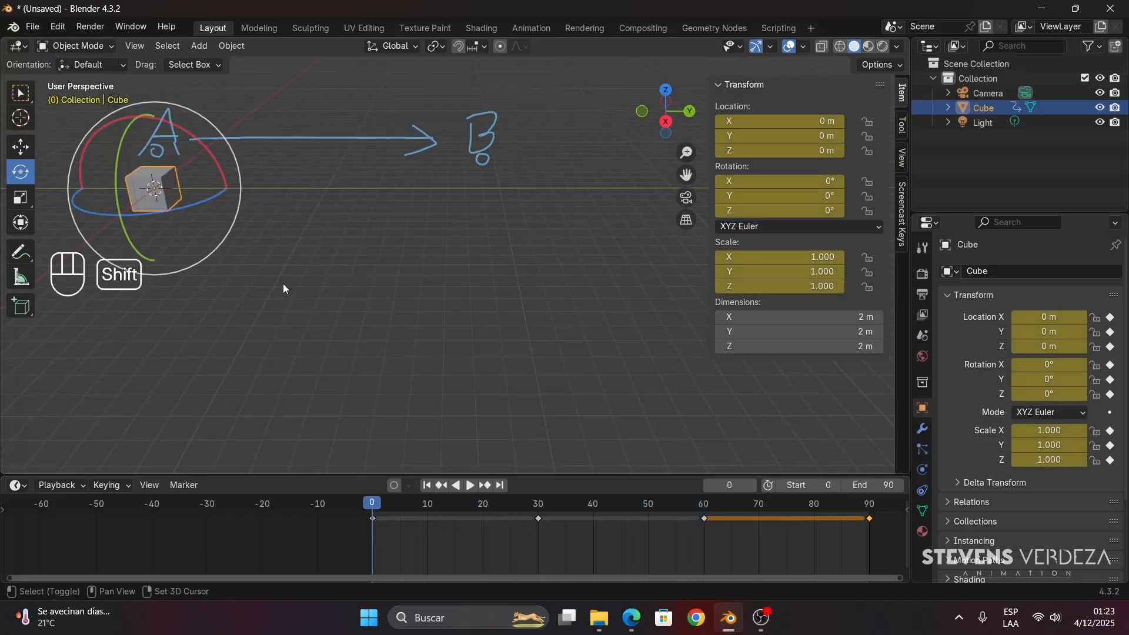
shift+middle_drag(284, 288, 415, 358)
key(space)
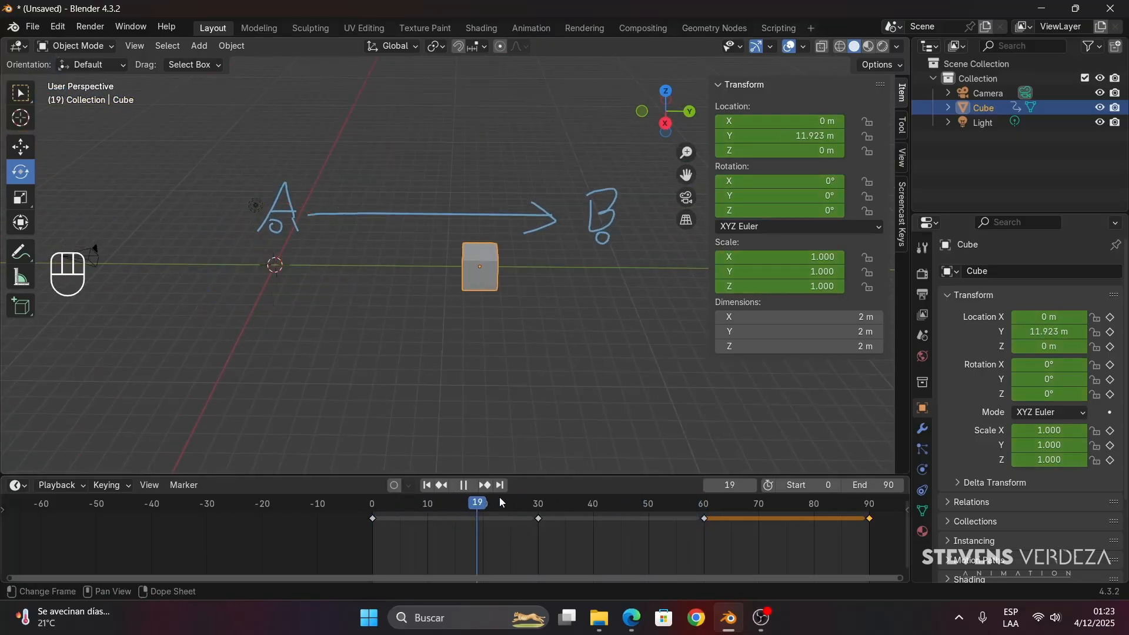
drag(501, 502, 375, 516)
key(space)
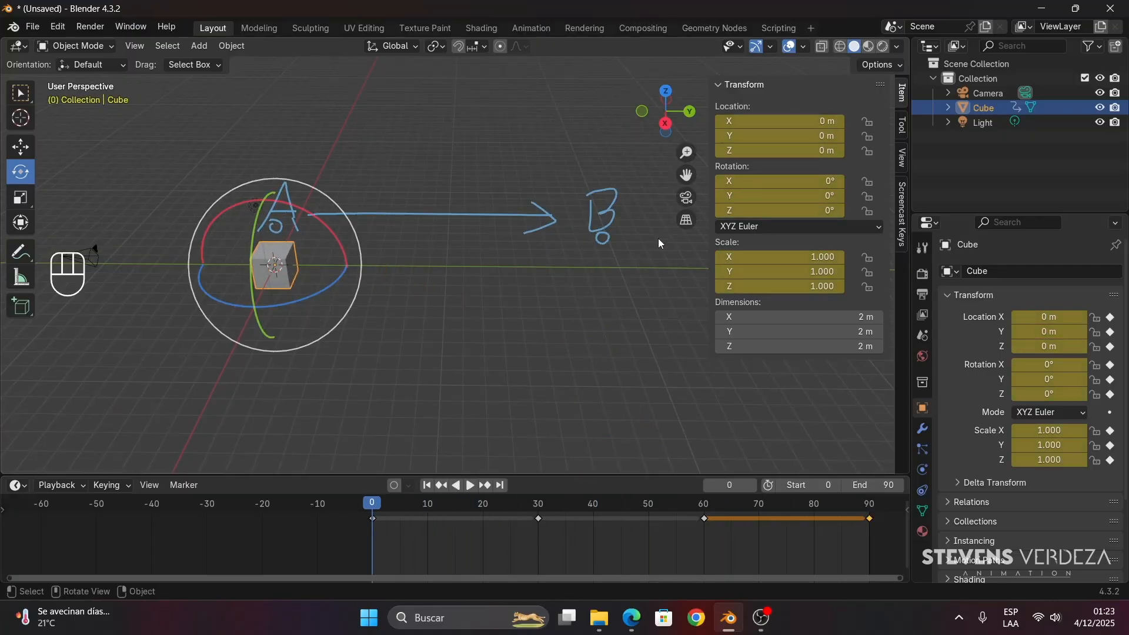
drag(371, 507, 560, 506)
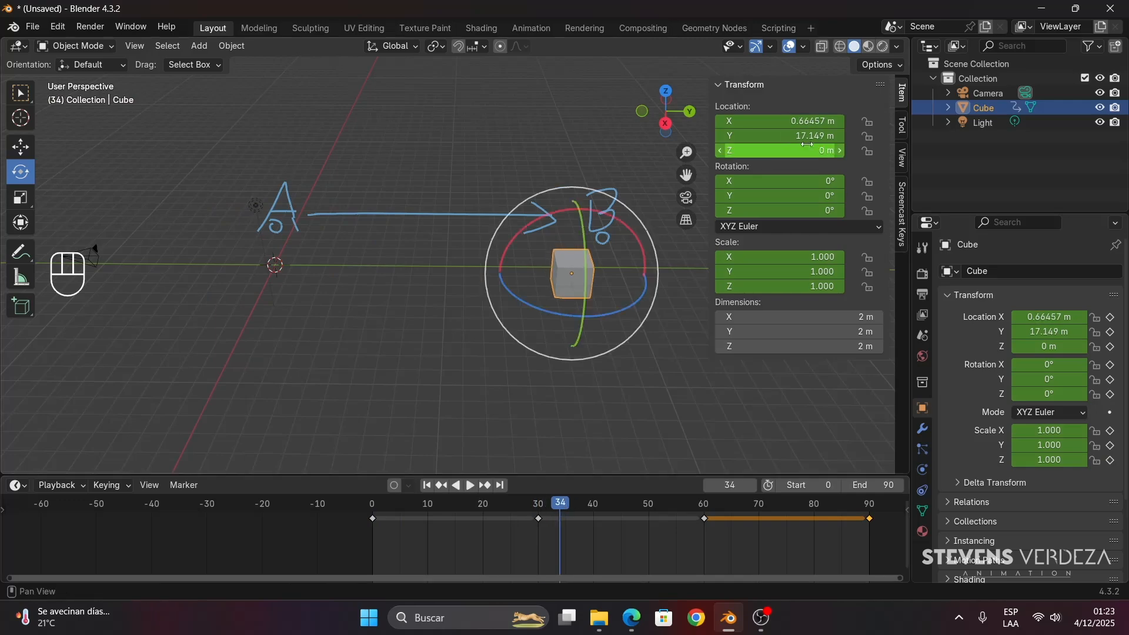
key(space)
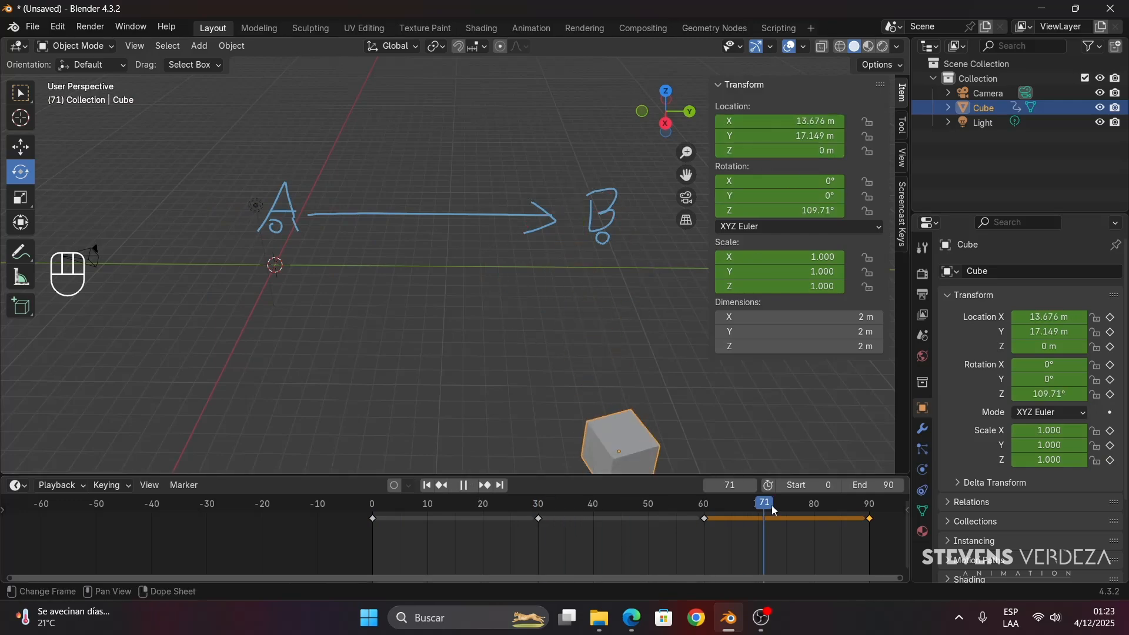
drag(540, 520, 372, 488)
- Deselect the cube, add a Teapot+ mesh from the extra objects at the origin and show its creation settings
click(21, 146)
click(265, 355)
shift+middle_drag(265, 355, 362, 334)
key(shift+a)
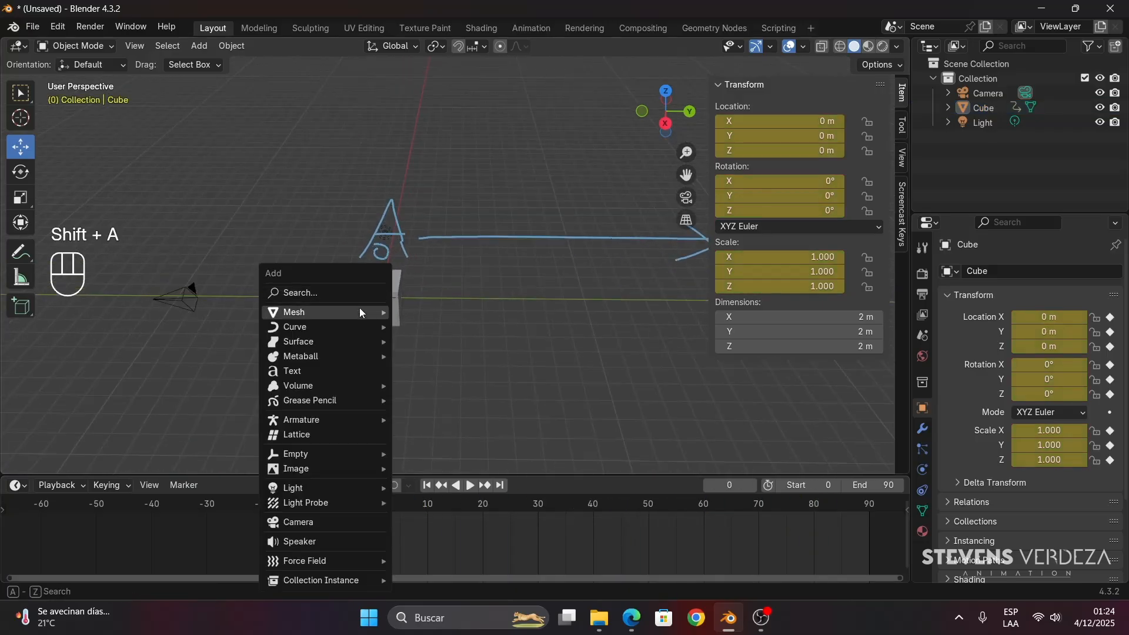
mouse_move(359, 311)
mouse_move(443, 292)
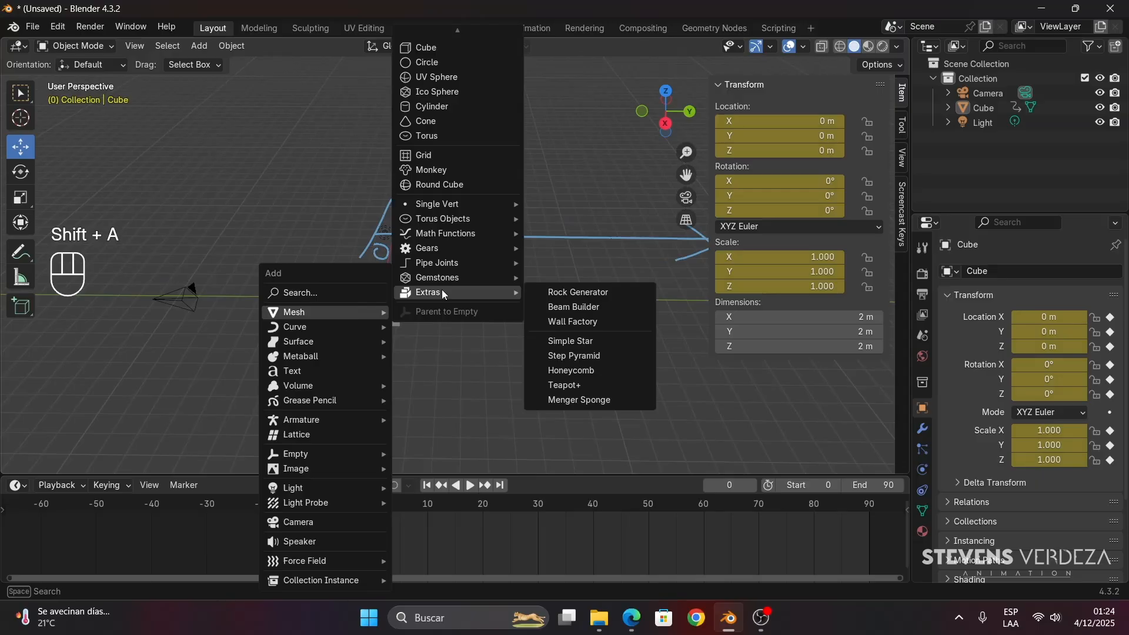
click(580, 384)
click(96, 463)
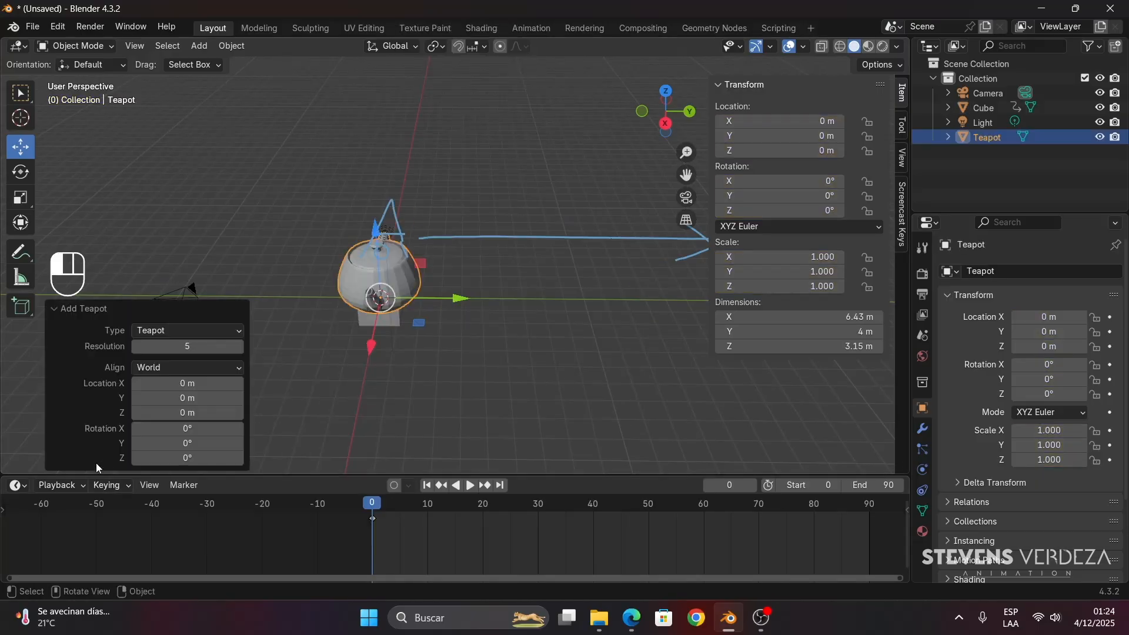
- From the right orthographic view, move the teapot beside the cube, to about Y -3.18 m and Z -1.24 m
click(403, 330)
middle_drag(403, 330, 404, 317)
click(665, 123)
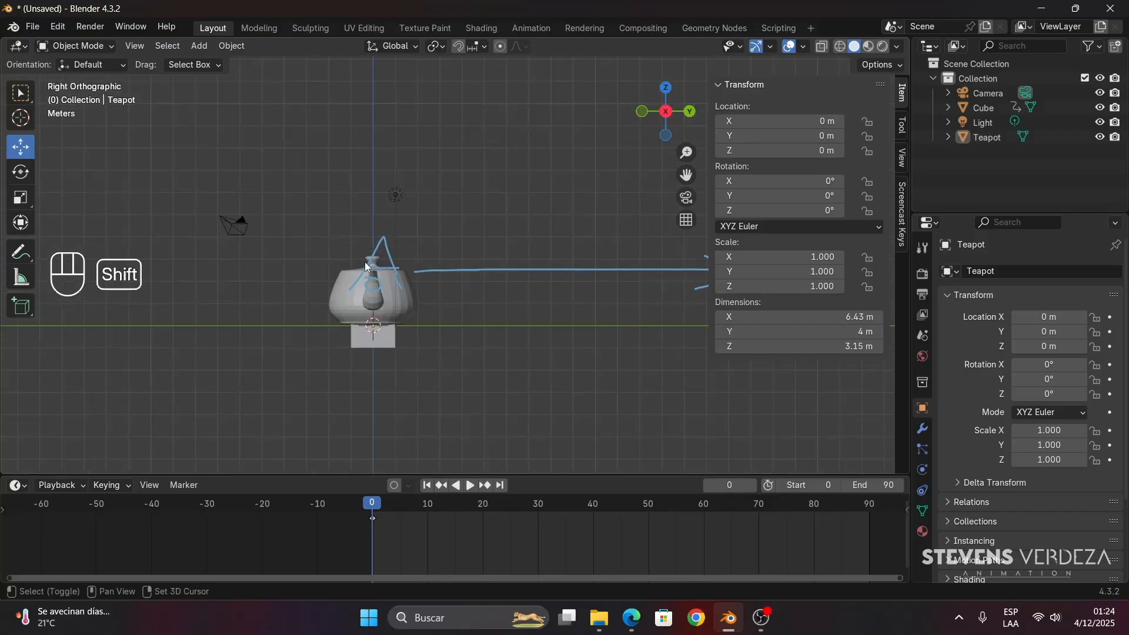
click(439, 207)
click(453, 321)
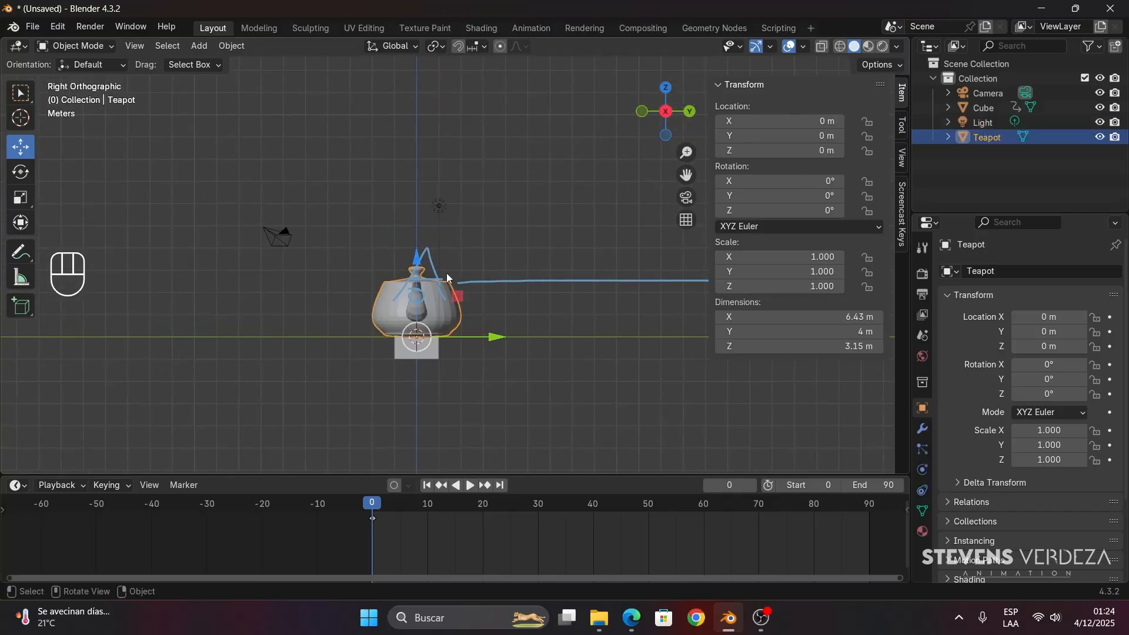
drag(480, 341, 408, 347)
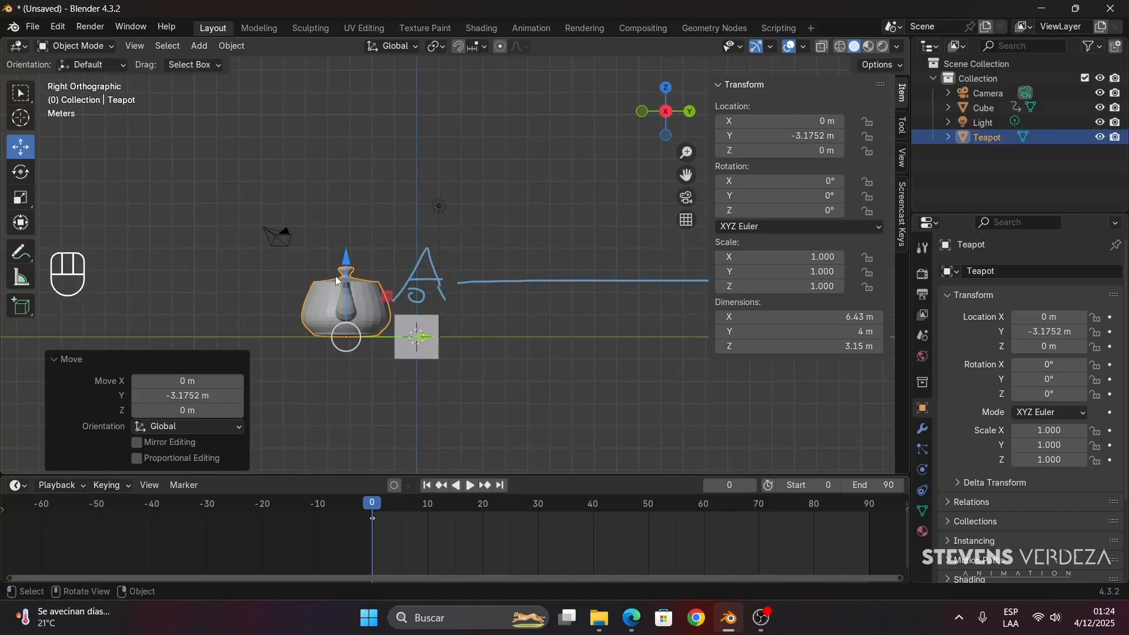
drag(353, 271, 358, 298)
- Scale the teapot uniformly to about 0.77 and reposition it at about Y -2.94 m and Z -1.08 m
key(s)
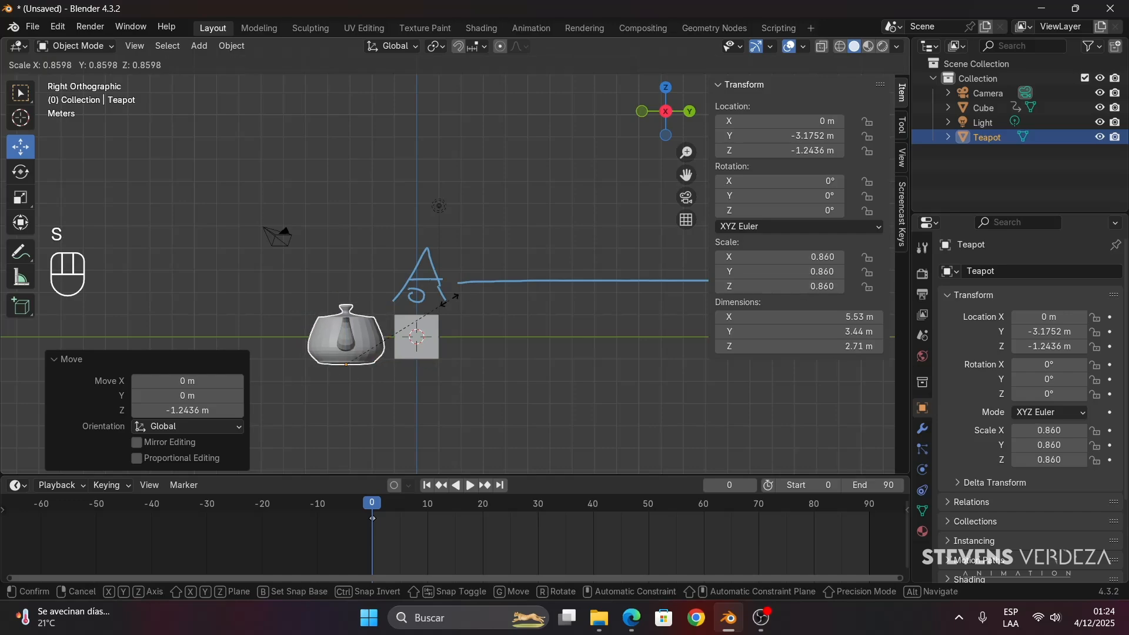
click(440, 309)
key(g)
click(442, 301)
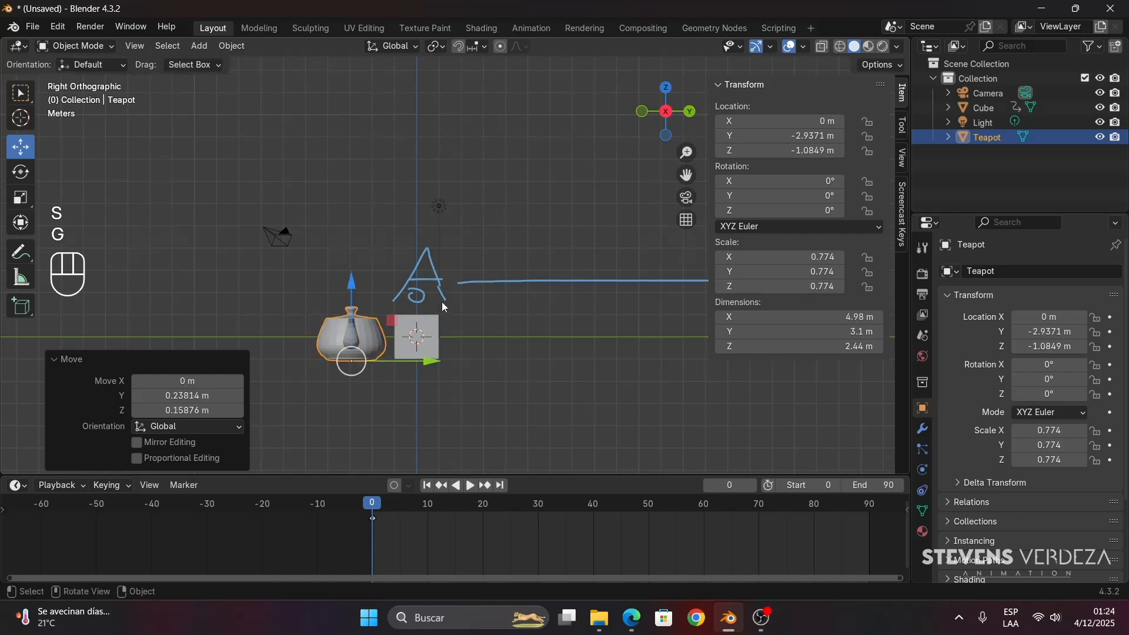
middle_drag(442, 301, 419, 382)
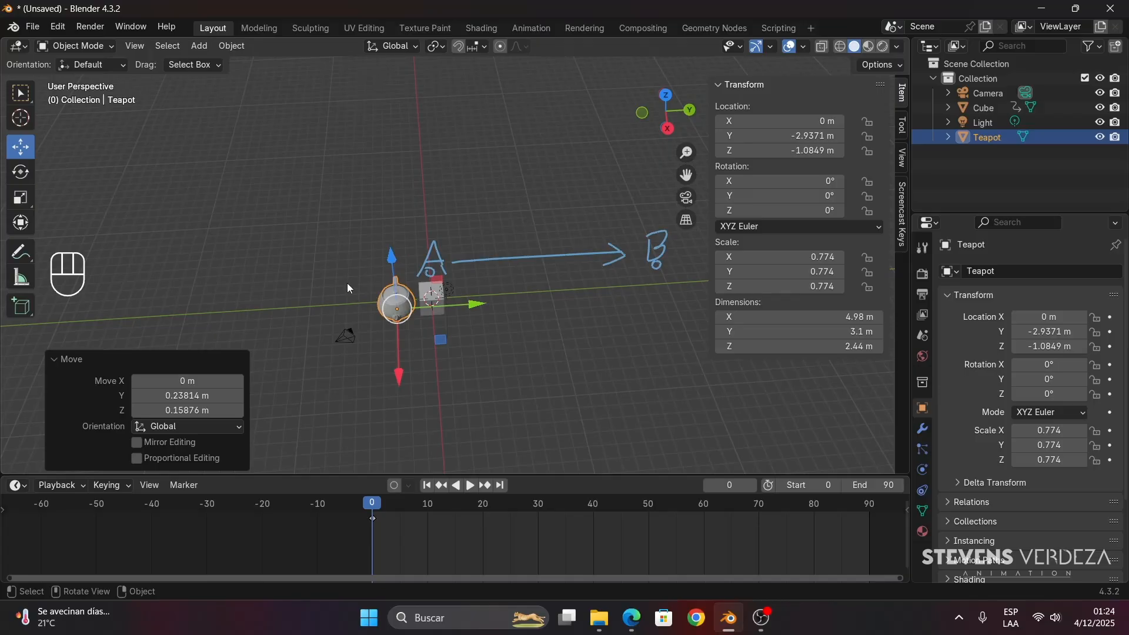
click(120, 361)
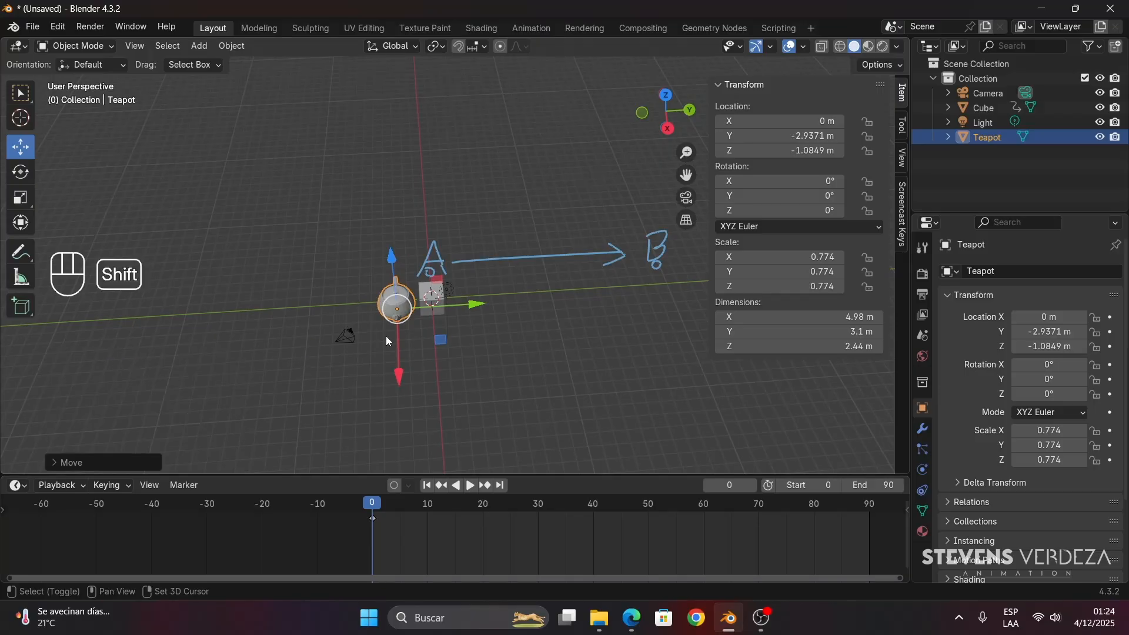
- Turn on Auto Keying and, at frame 30, move the teapot along the Y axis to about -18.4 m
shift+middle_drag(388, 341, 397, 353)
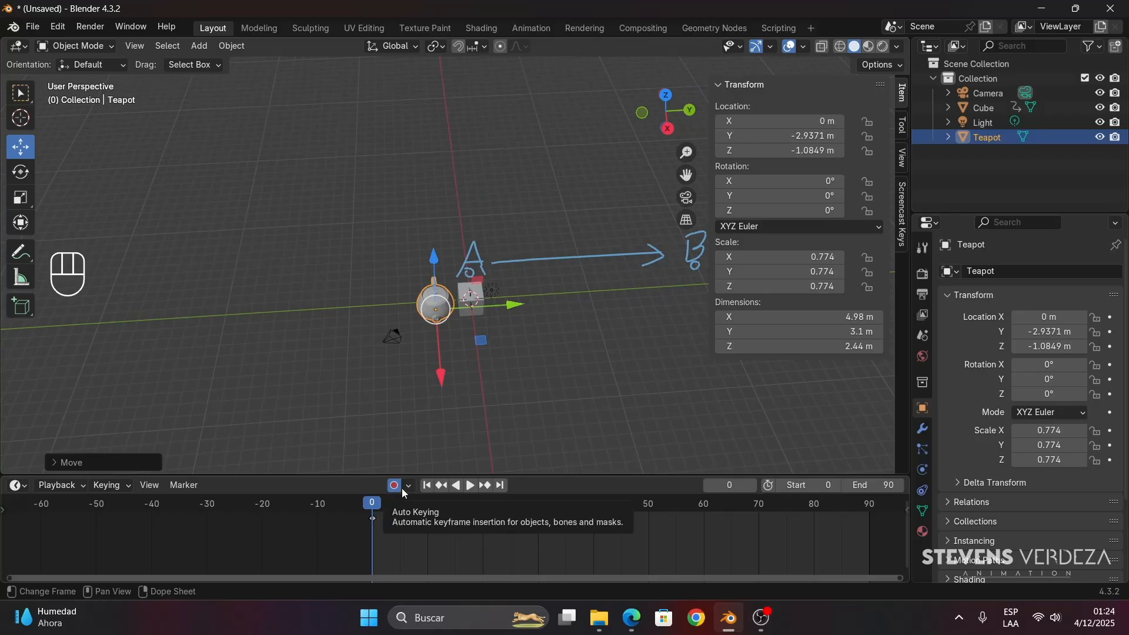
middle_drag(404, 388, 362, 392)
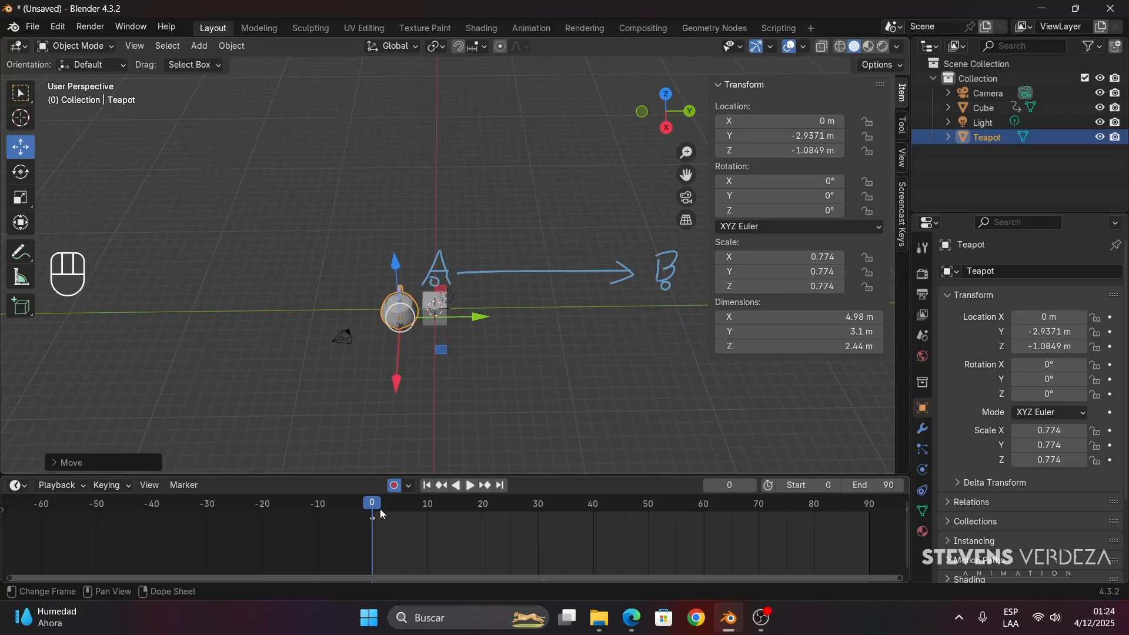
key(space)
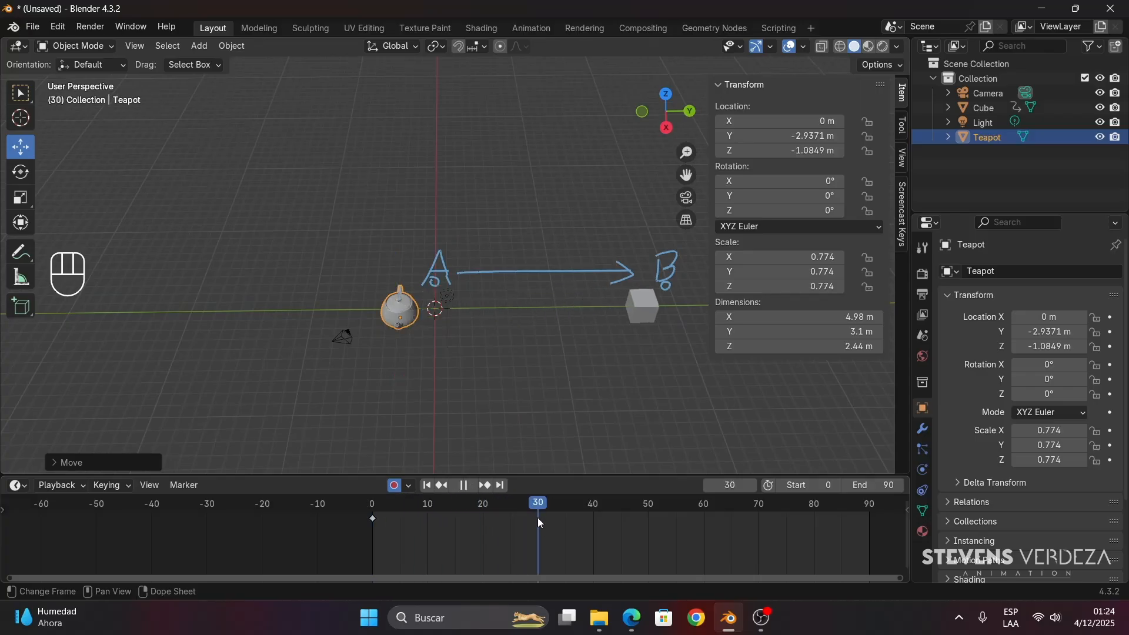
key(space)
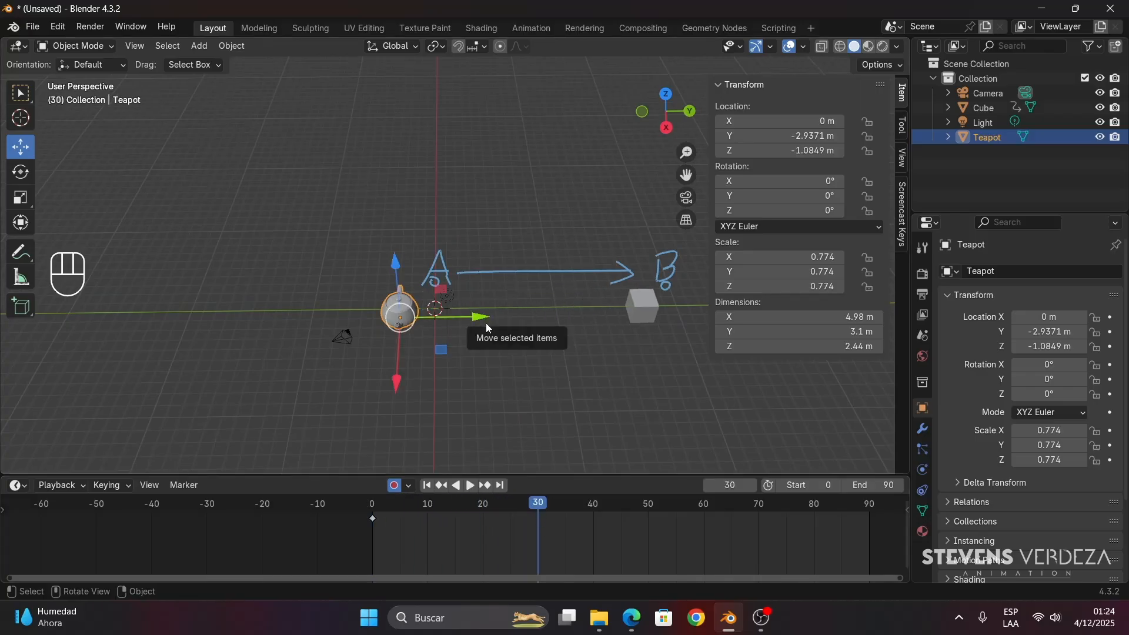
drag(485, 325, 299, 326)
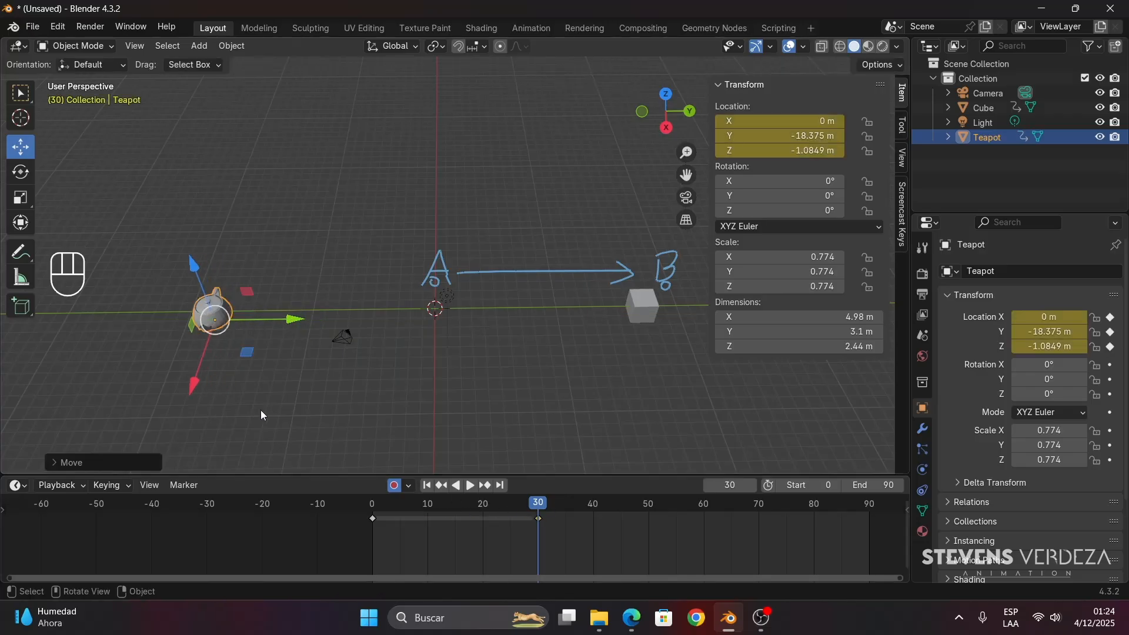
- At frame 0, try moving the teapot along Y to a different start position, scrub the timeline, and undo the teapot's moves
drag(454, 503, 360, 512)
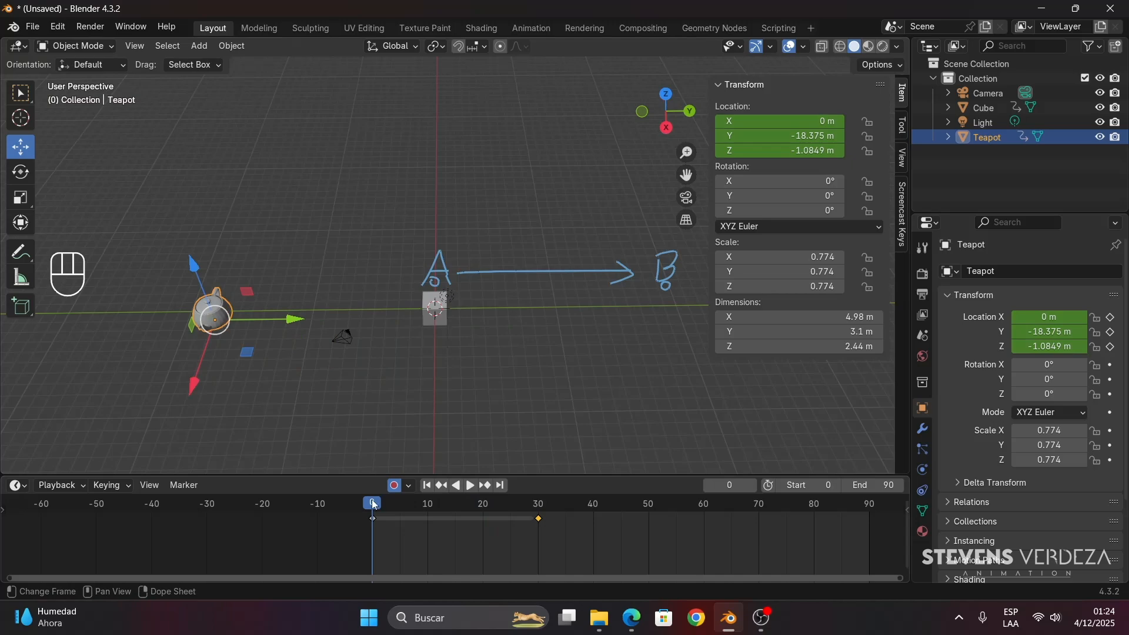
drag(285, 326, 469, 329)
click(375, 510)
drag(374, 510, 489, 500)
key(ctrl+z)
key(ctrl+z)
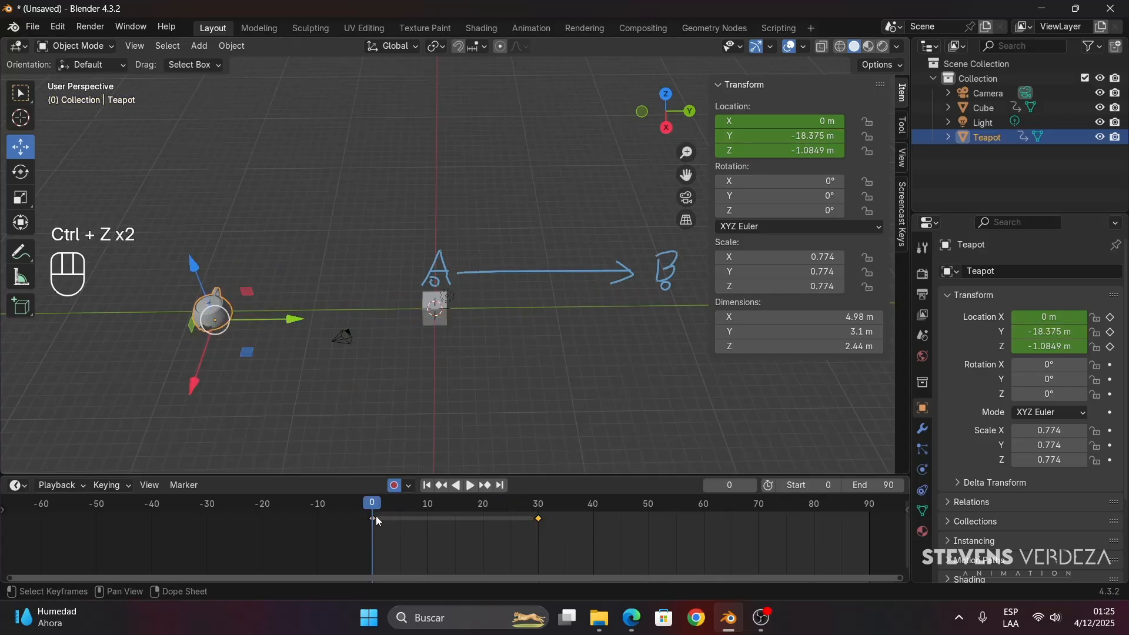
drag(378, 507, 433, 507)
key(ctrl+z)
key(ctrl+z)
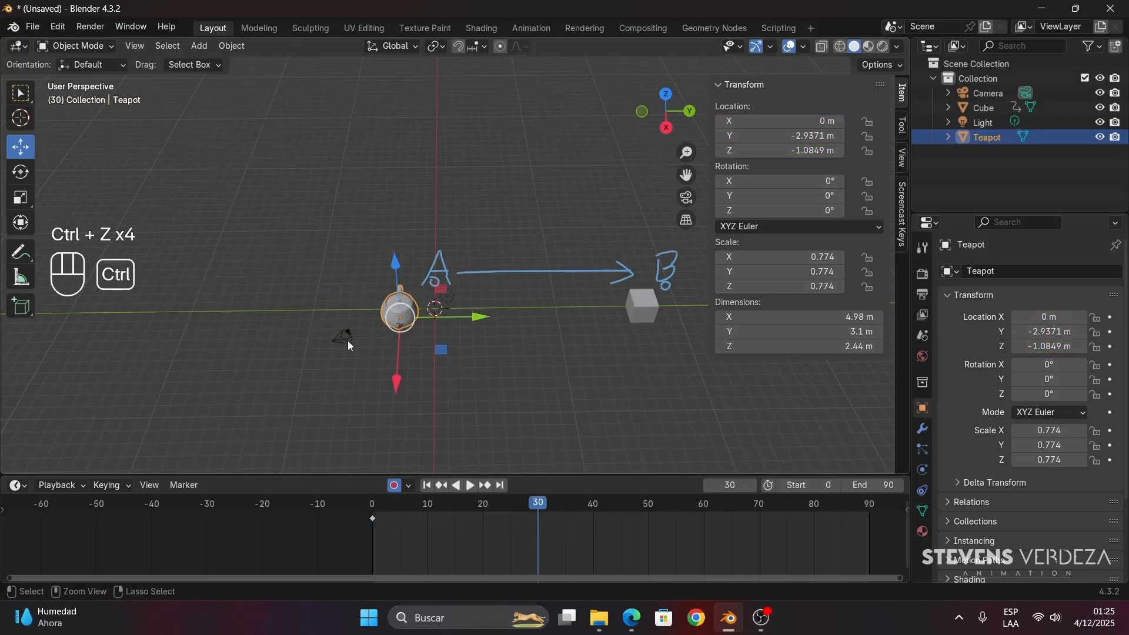
- Insert a keyframe for the teapot at frame 0 and move it along Y to about -17.2 m at frame 30
click(373, 505)
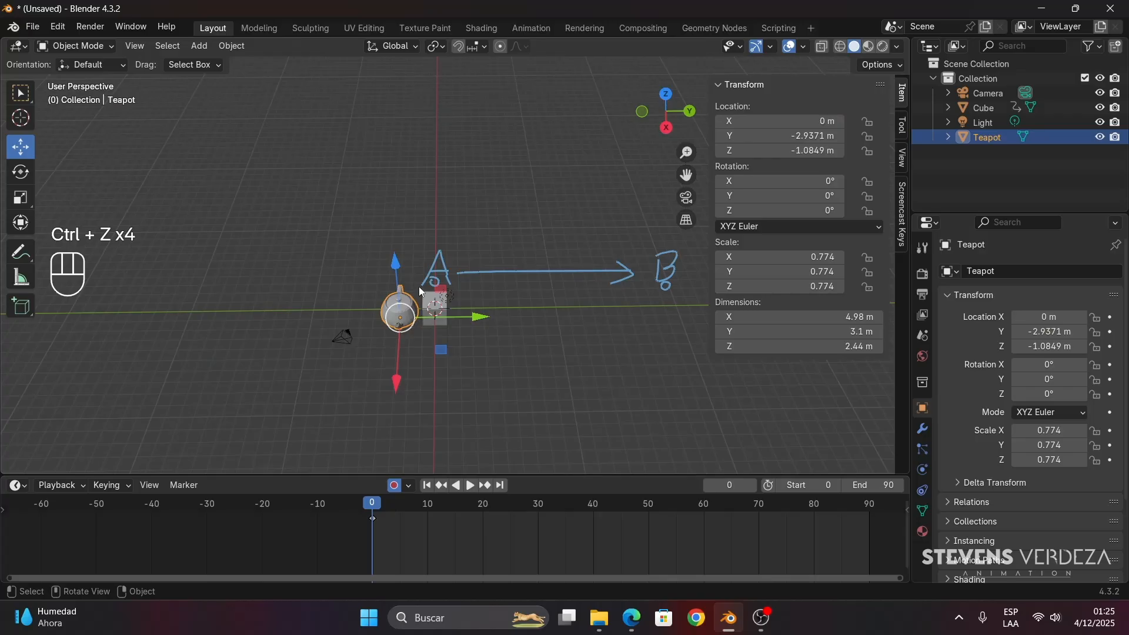
key(i)
drag(374, 507, 537, 512)
key(g)
key(y)
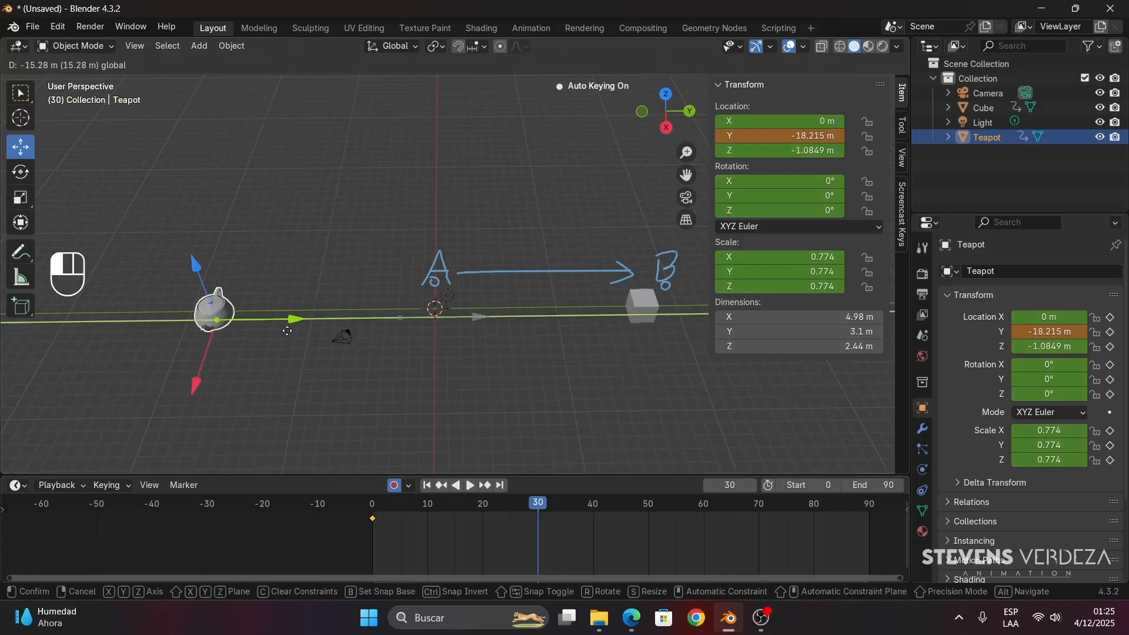
click(322, 352)
scroll(290, 388, down, 2)
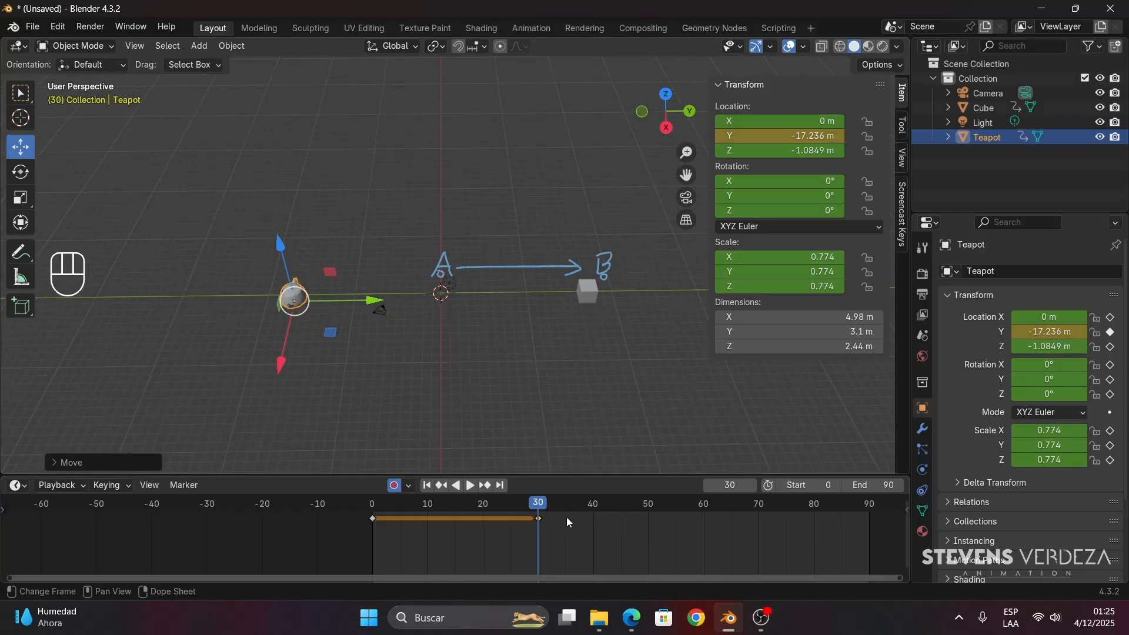
- At frame 60, move the teapot along X to about 16.4 m and scrub back through its motion
drag(567, 517, 692, 520)
drag(280, 363, 254, 479)
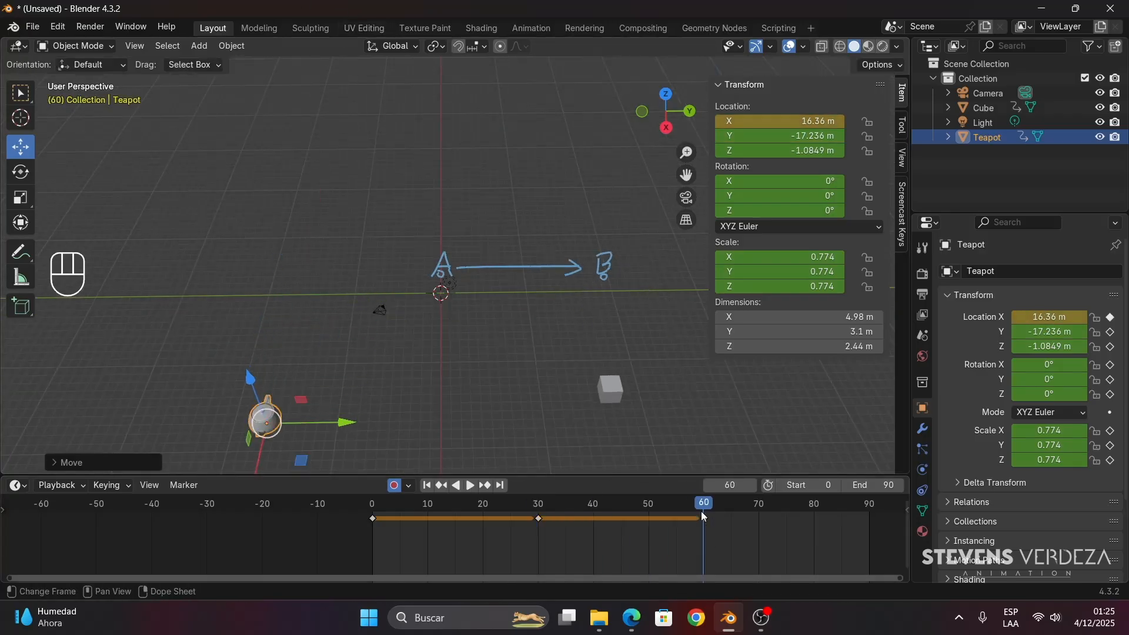
drag(701, 512, 405, 520)
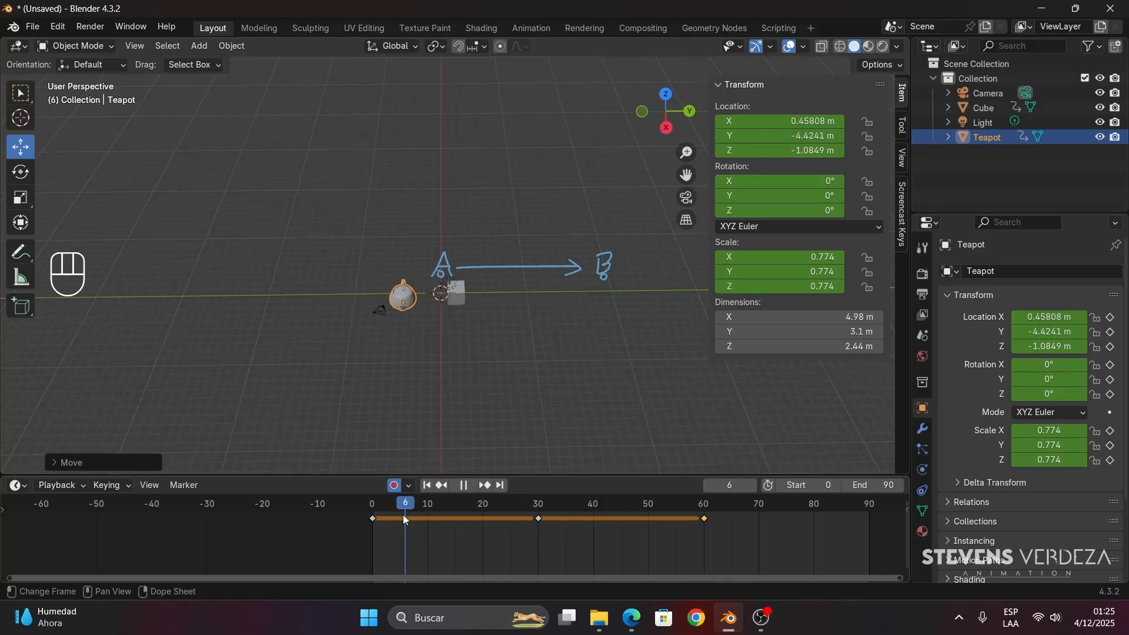
key(space)
- Select the cube and scrub through its animation to compare its movement with the teapot's
click(579, 291)
drag(526, 507, 611, 510)
scroll(491, 393, up, 1)
shift+middle_drag(491, 394, 492, 369)
scroll(443, 365, up, 2)
drag(487, 507, 400, 501)
- Select the teapot and examine its path up to frame 30 by scrubbing the timeline
click(341, 291)
shift+middle_drag(361, 351, 513, 343)
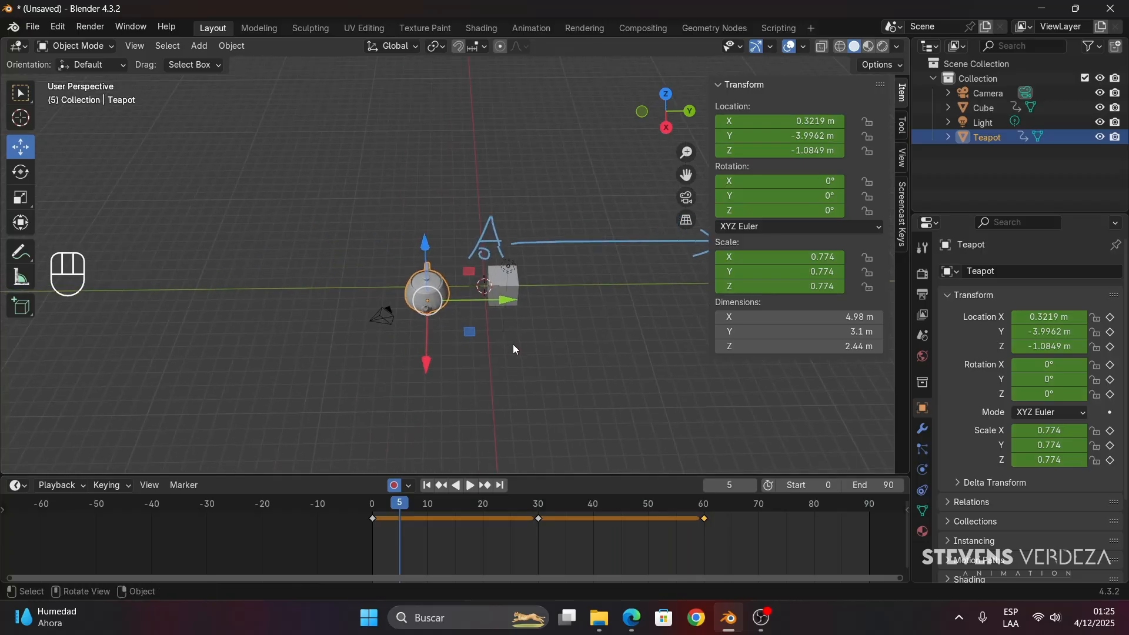
scroll(413, 404, up, 1)
scroll(412, 401, up, 1)
shift+middle_drag(380, 400, 429, 374)
drag(397, 503, 520, 504)
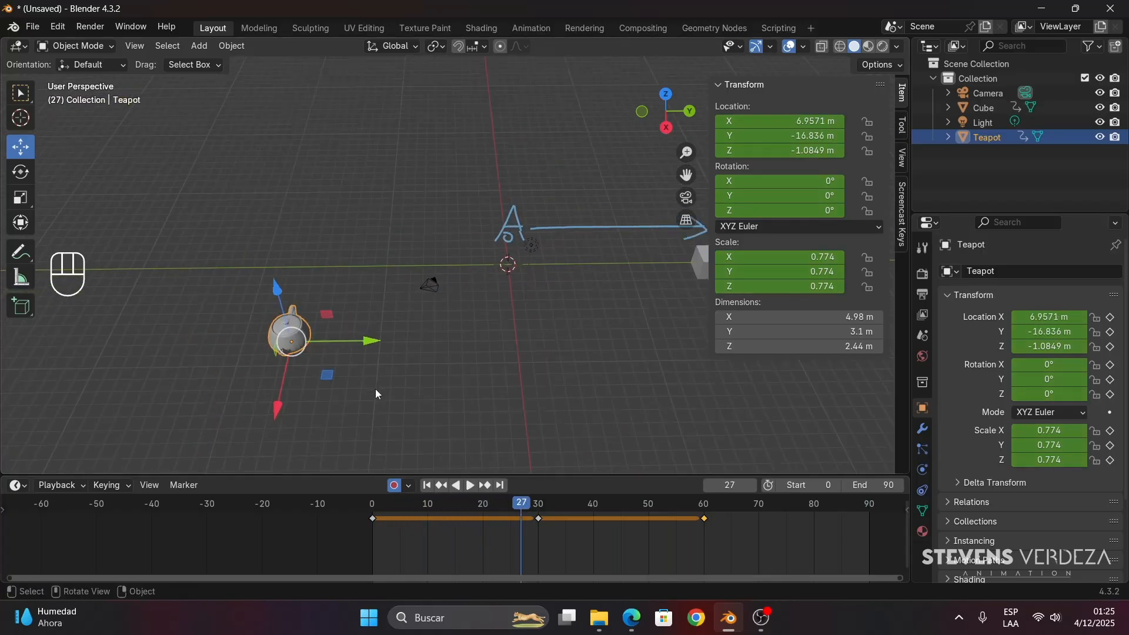
drag(414, 508, 539, 503)
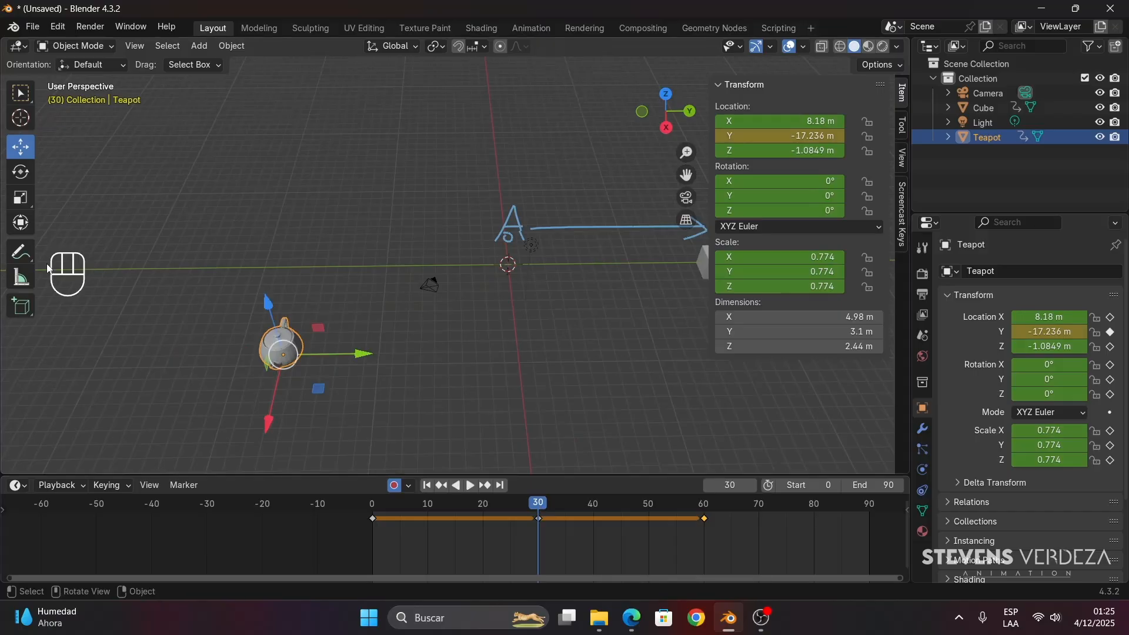
- Annotate an L-shaped path and a curved path for the teapot, compare them with its motion, and undo the sketches
click(21, 252)
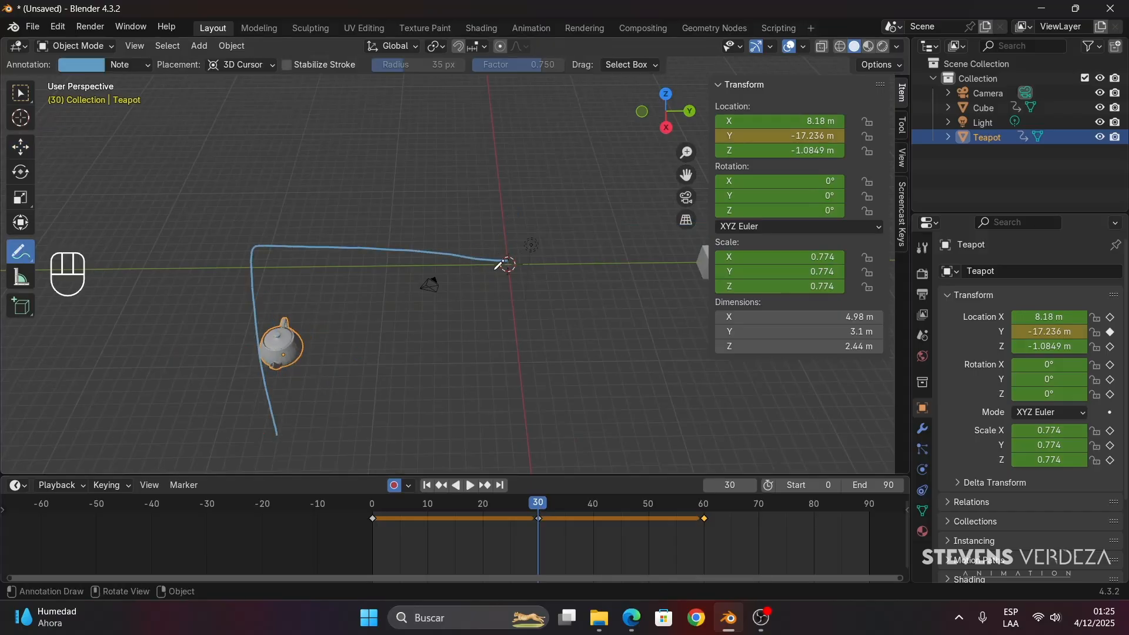
key(ctrl+z)
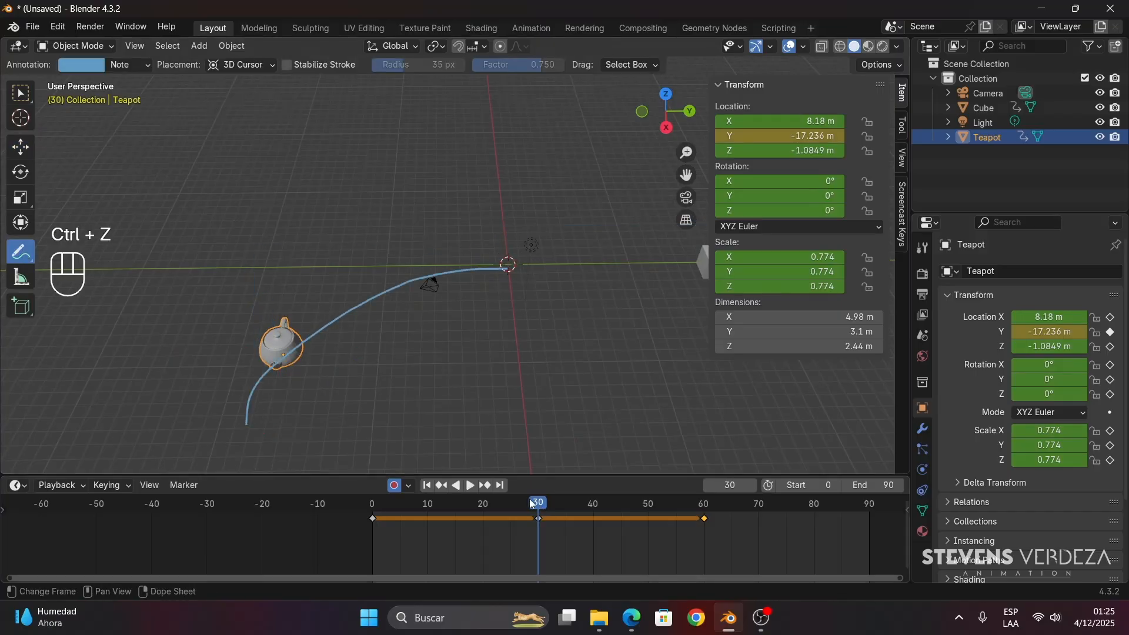
mouse_move(529, 499)
mouse_down()
mouse_move(428, 502)
mouse_move(694, 493)
mouse_move(524, 498)
mouse_move(545, 488)
mouse_move(555, 497)
mouse_up()
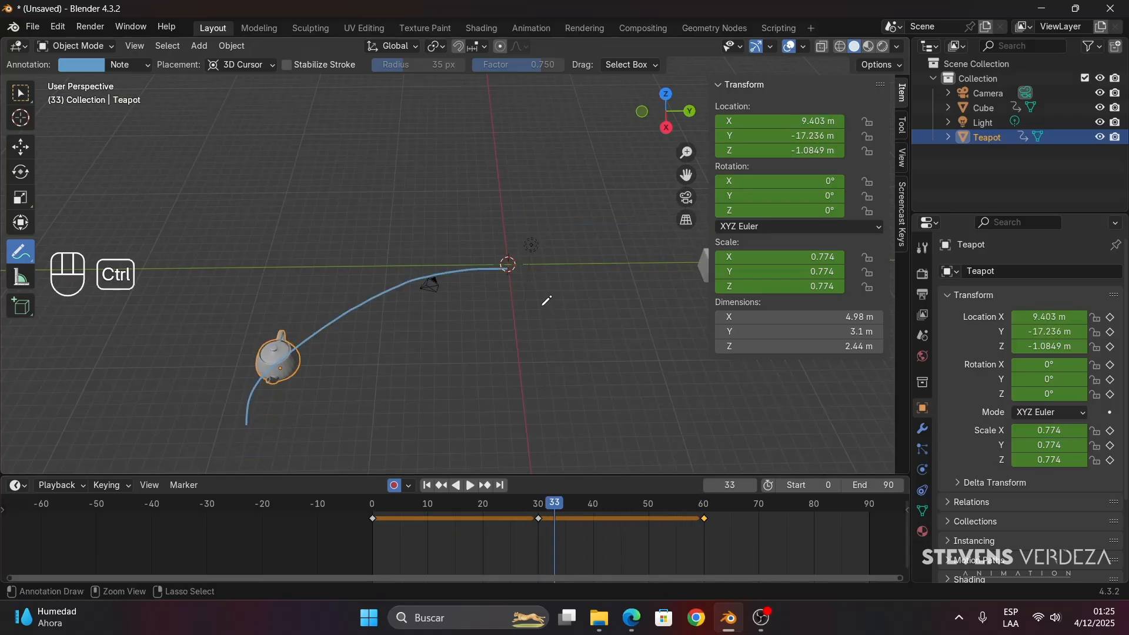
key(ctrl+z)
key(ctrl+z)
key(ctrl+z)
key(ctrl+z)
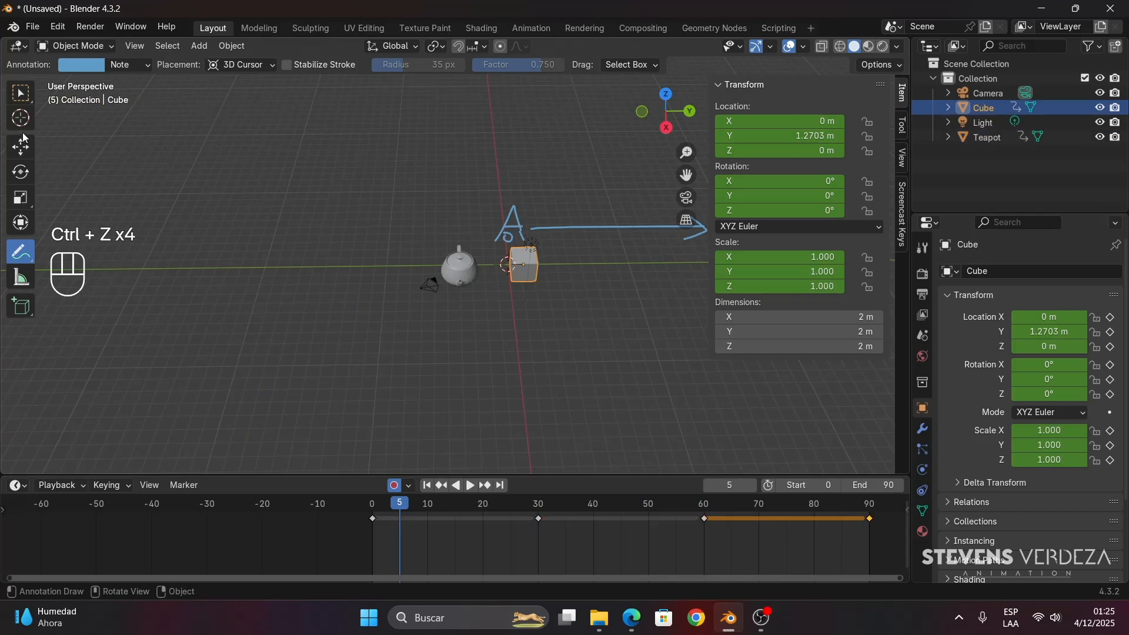
- Switch back to the Move tool and delete all objects in the scene
click(21, 147)
drag(347, 155, 728, 393)
key(a)
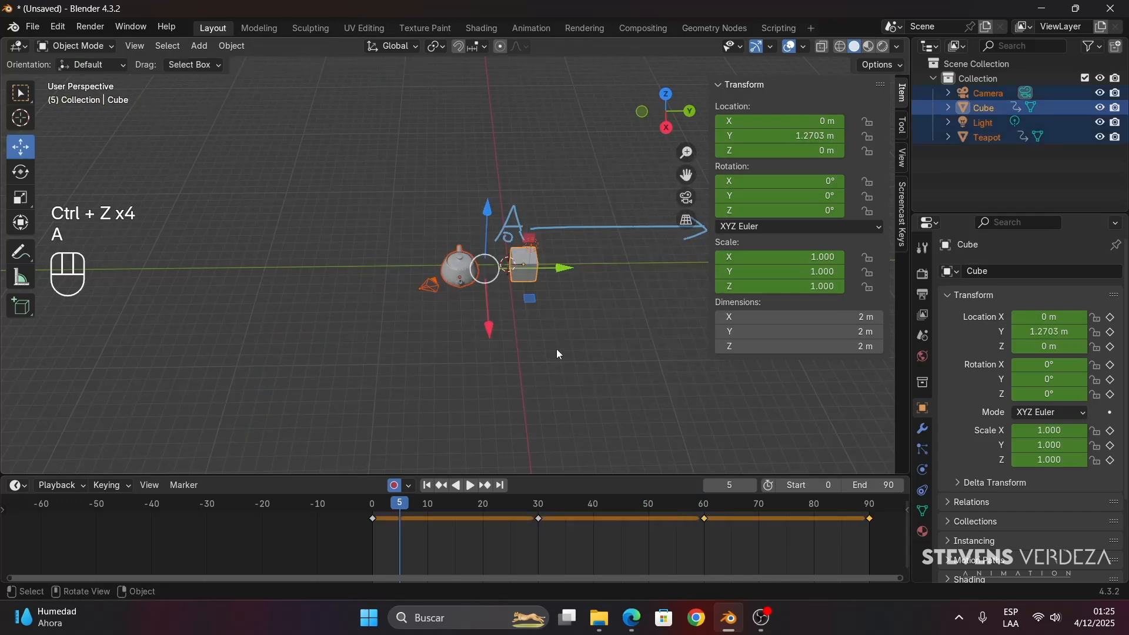
key(x)
click(553, 348)
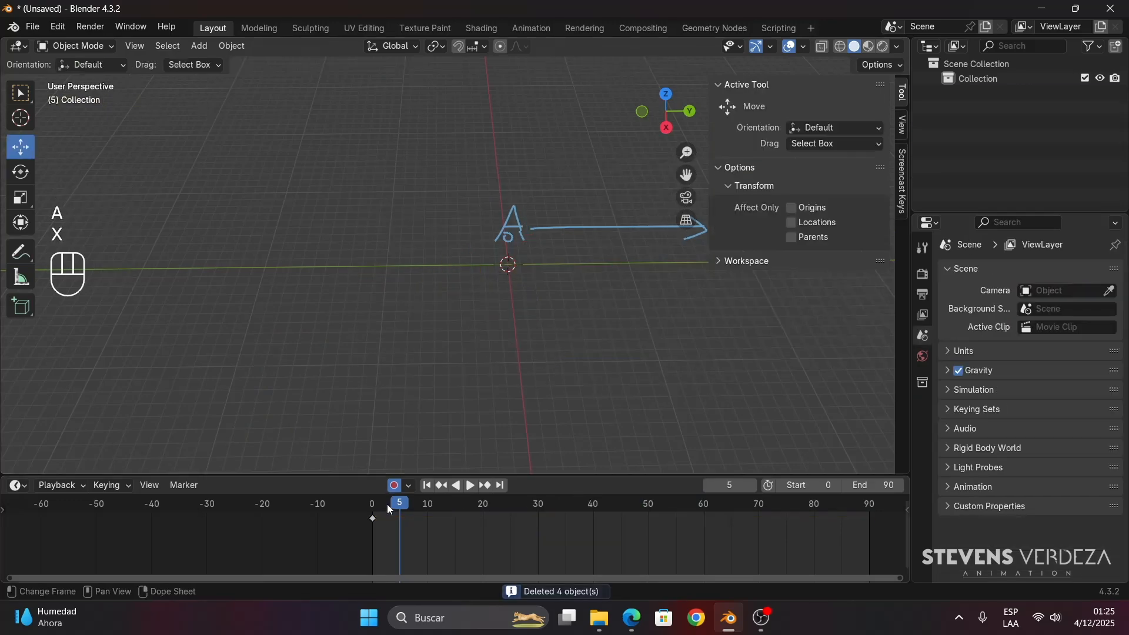
- Delete the leftover annotation keyframe at frame 0 from the timeline
key(a)
key(x)
click(480, 408)
shift+middle_drag(498, 358, 490, 366)
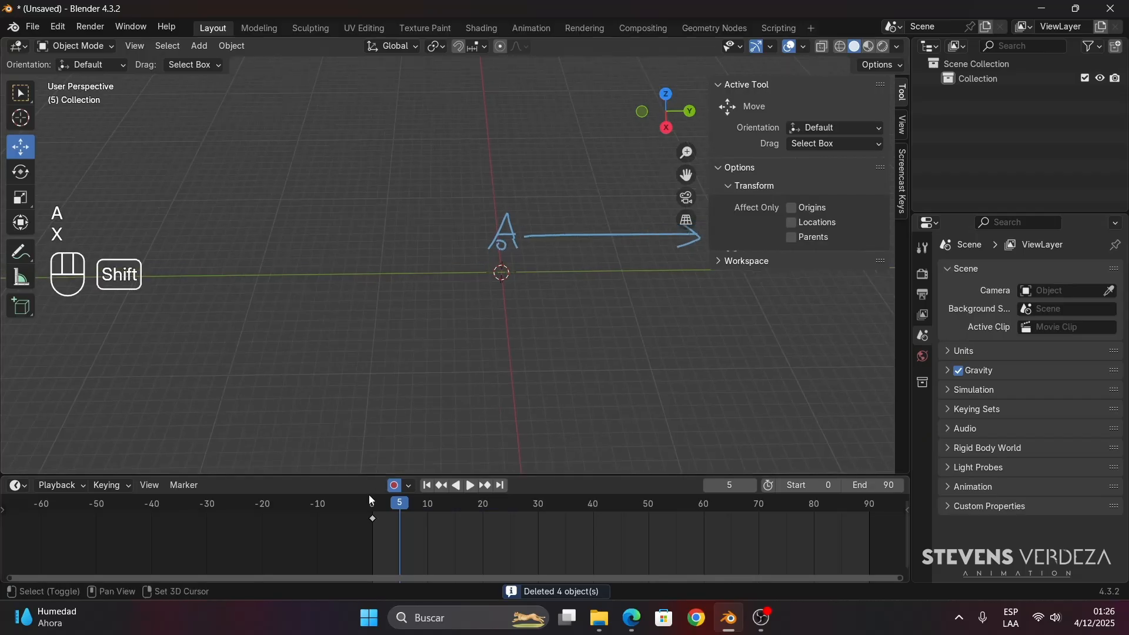
key(a)
key(a)
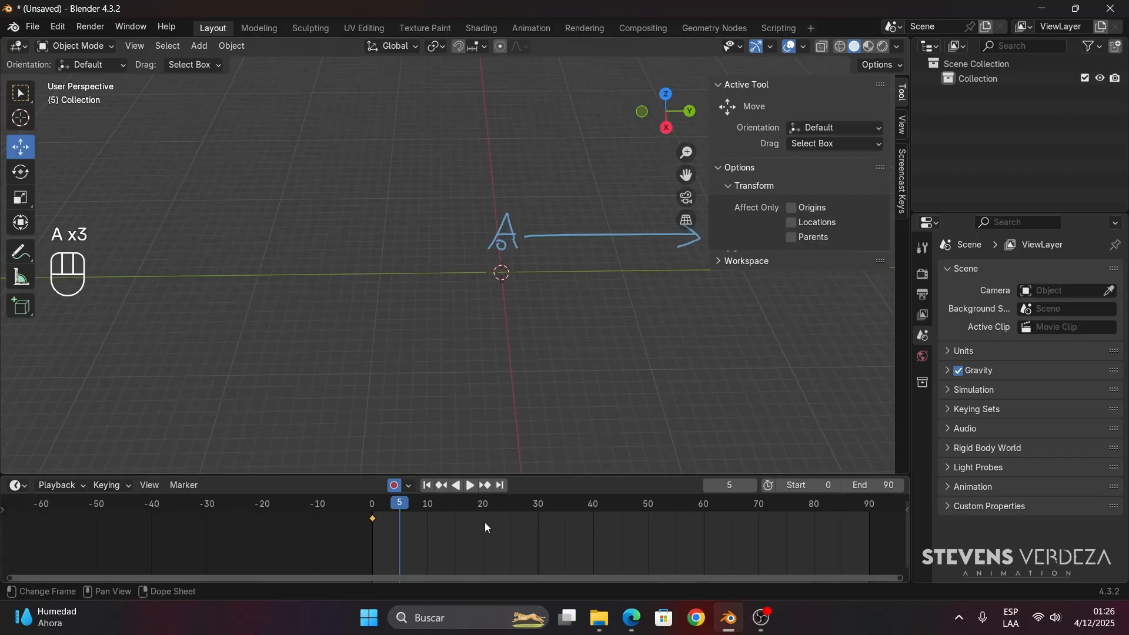
key(x)
click(482, 532)
- Add a Teapot+ mesh from the extra objects at the origin and turn off Auto Keying
mouse_move(459, 322)
shift+middle_down()
mouse_move(411, 320)
mouse_move(479, 330)
shift+middle_up()
key(shift+a)
mouse_move(478, 312)
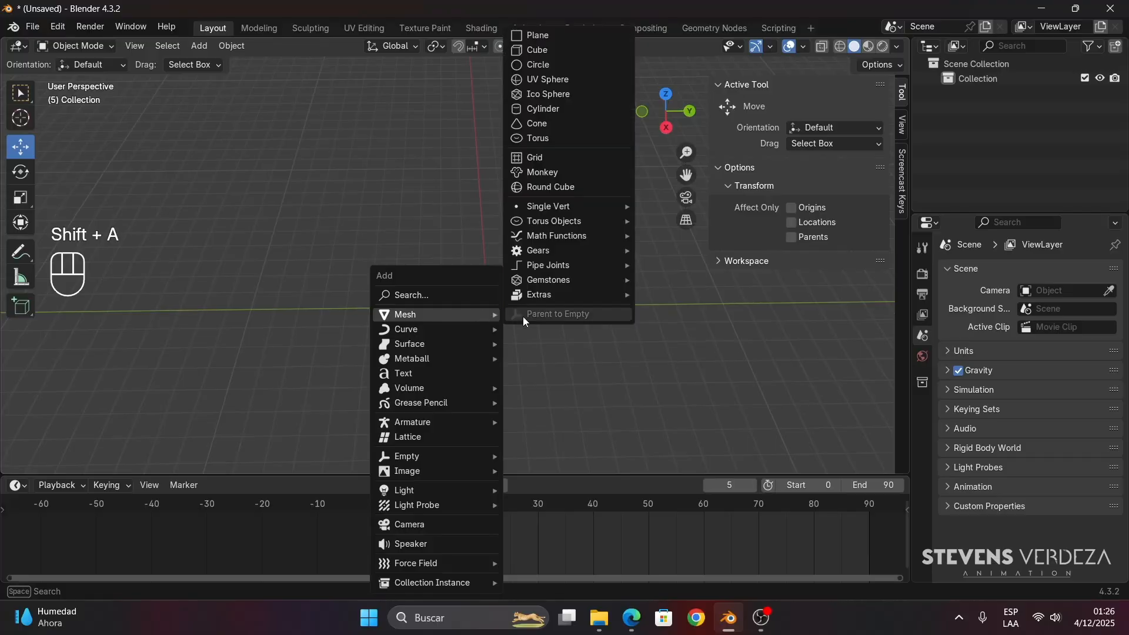
mouse_move(568, 297)
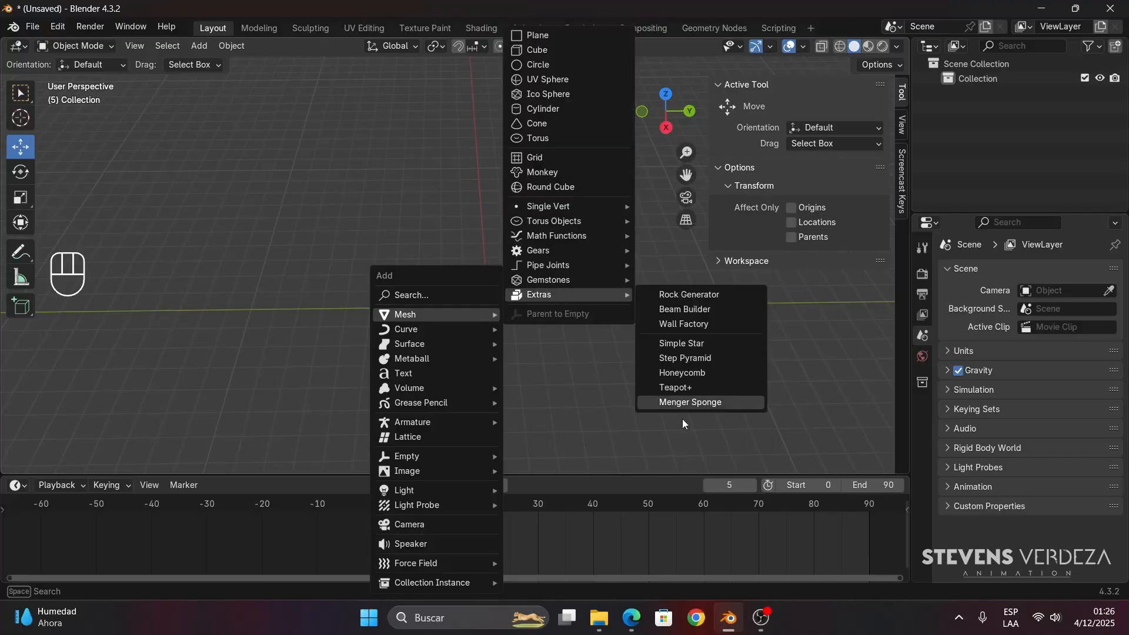
click(686, 387)
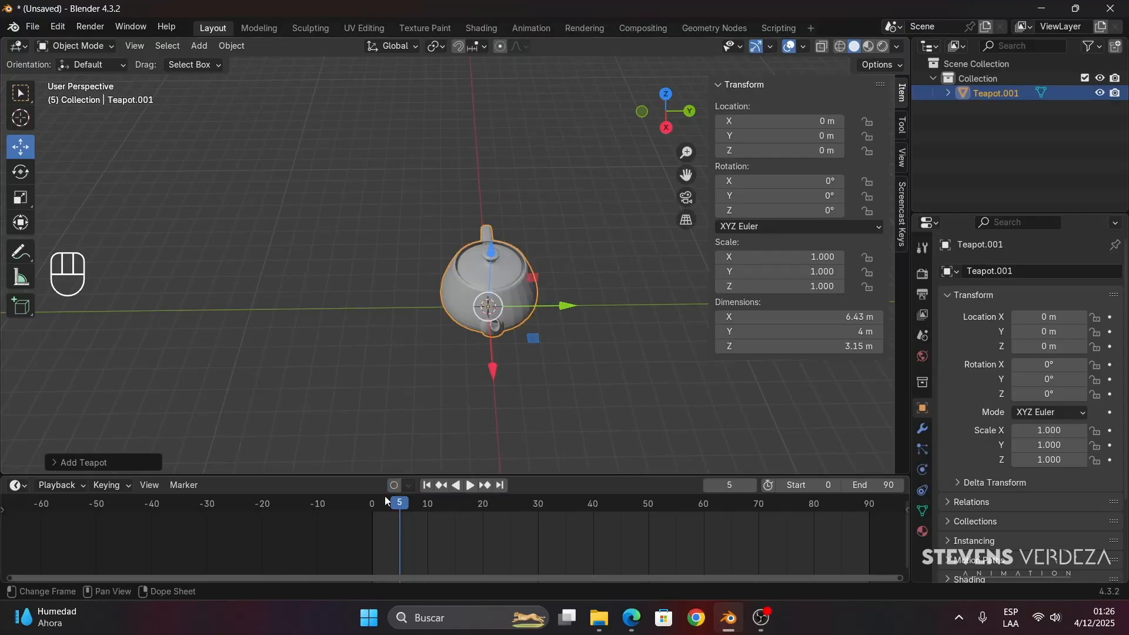
- Scale the teapot down to about 0.649 and insert a keyframe for it at frame 0
key(Escape)
shift+middle_drag(501, 353, 449, 370)
key(s)
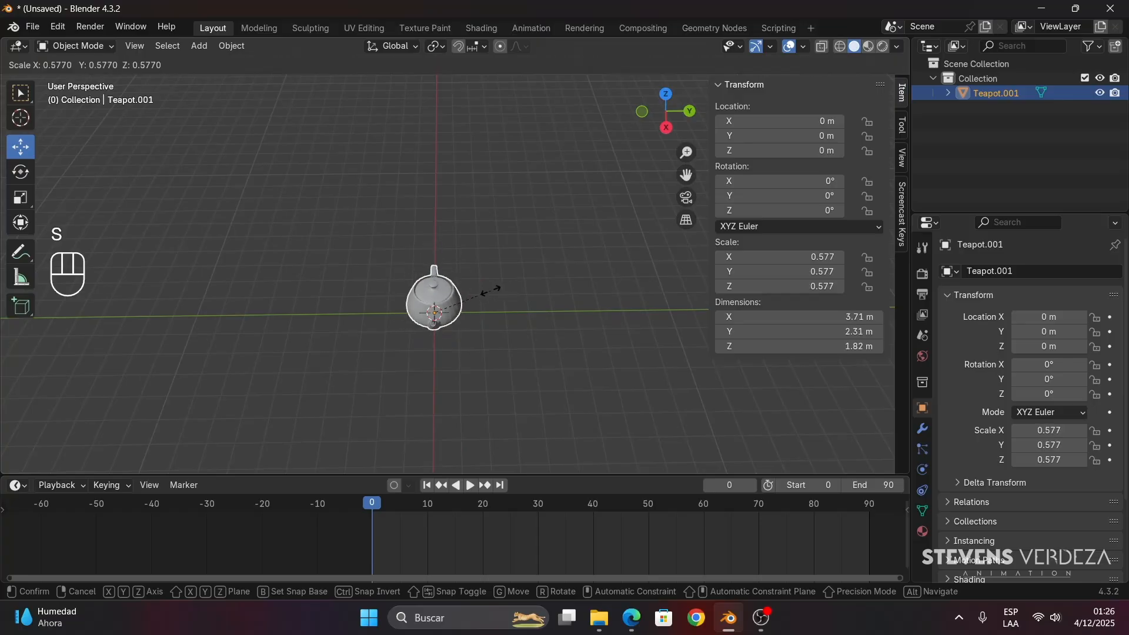
click(497, 289)
middle_drag(460, 340, 394, 337)
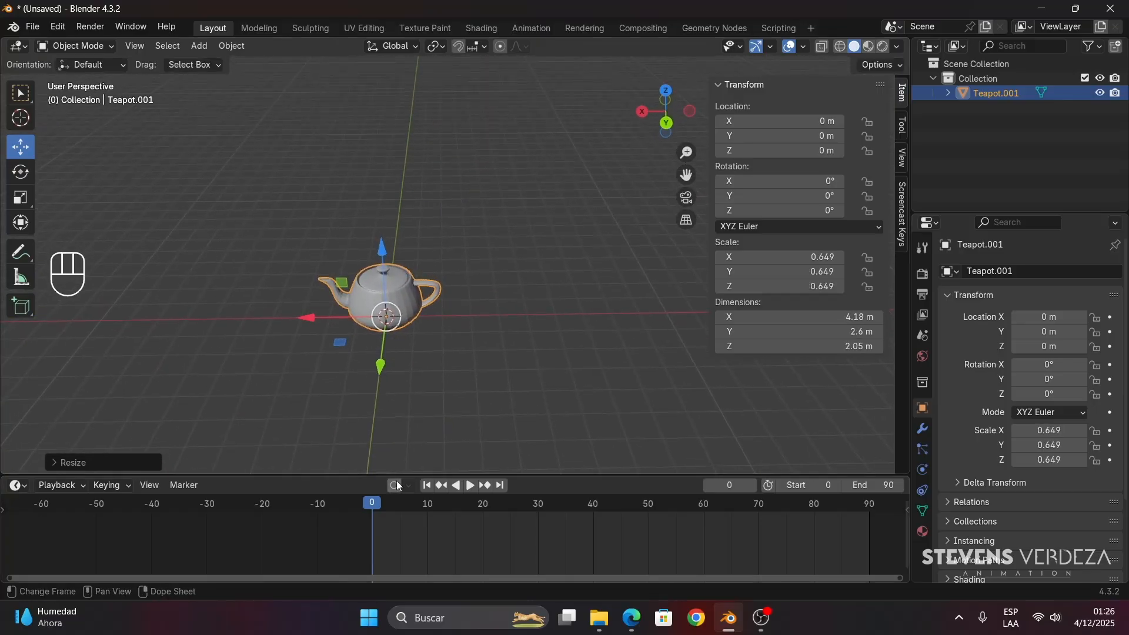
key(i)
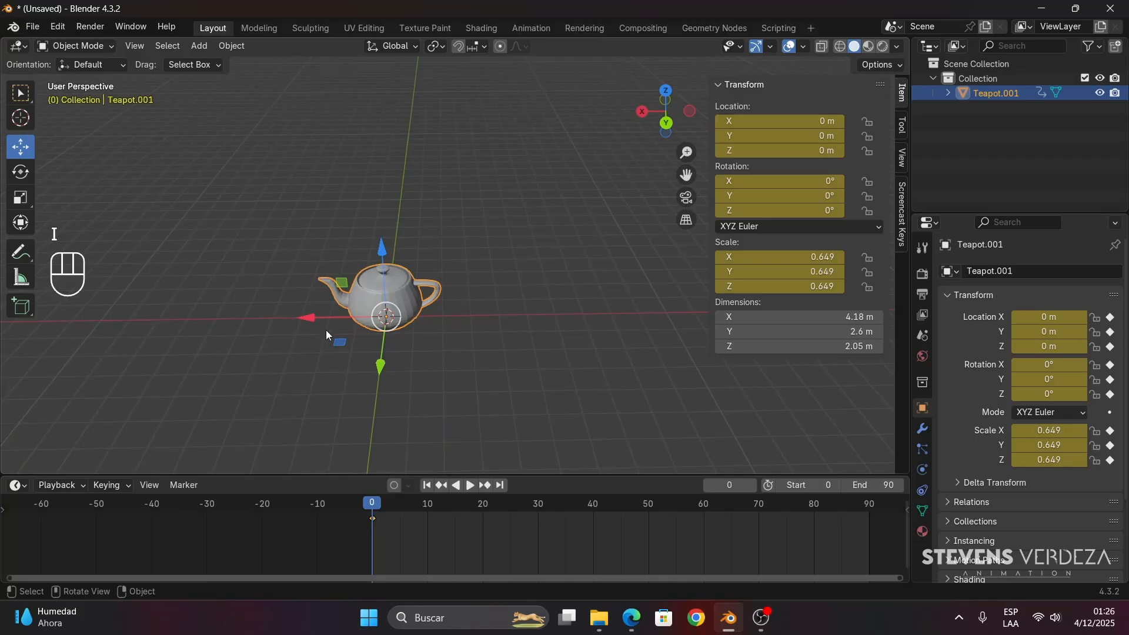
- At frame 15, move the teapot along X to about -9.25 m and insert a keyframe
key(space)
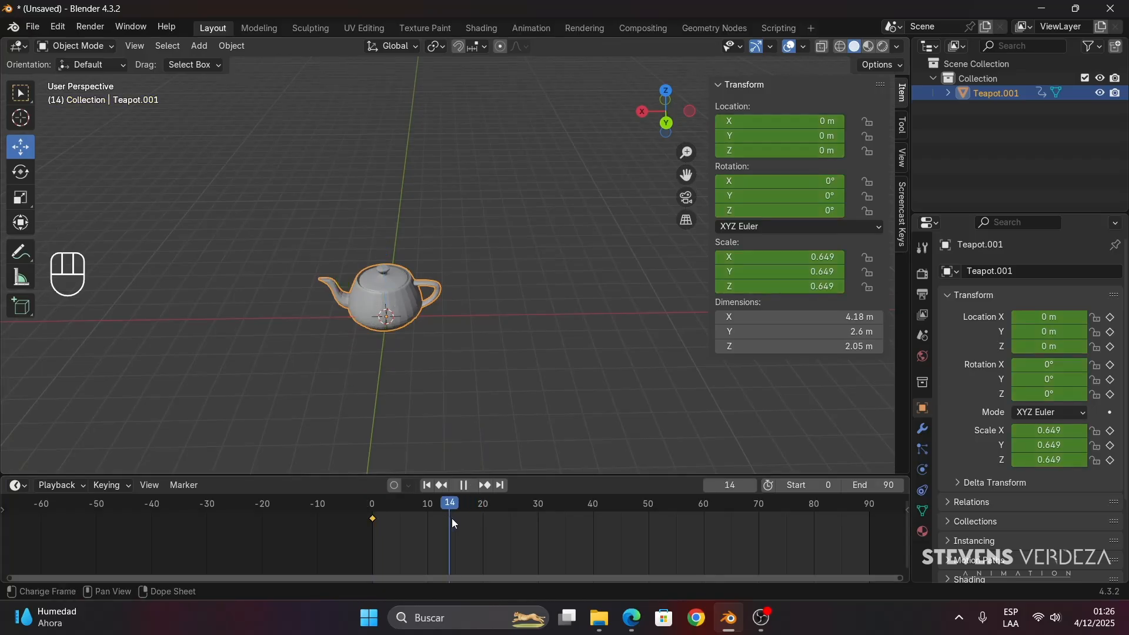
key(space)
drag(320, 319, 591, 356)
shift+middle_drag(590, 356, 469, 400)
key(i)
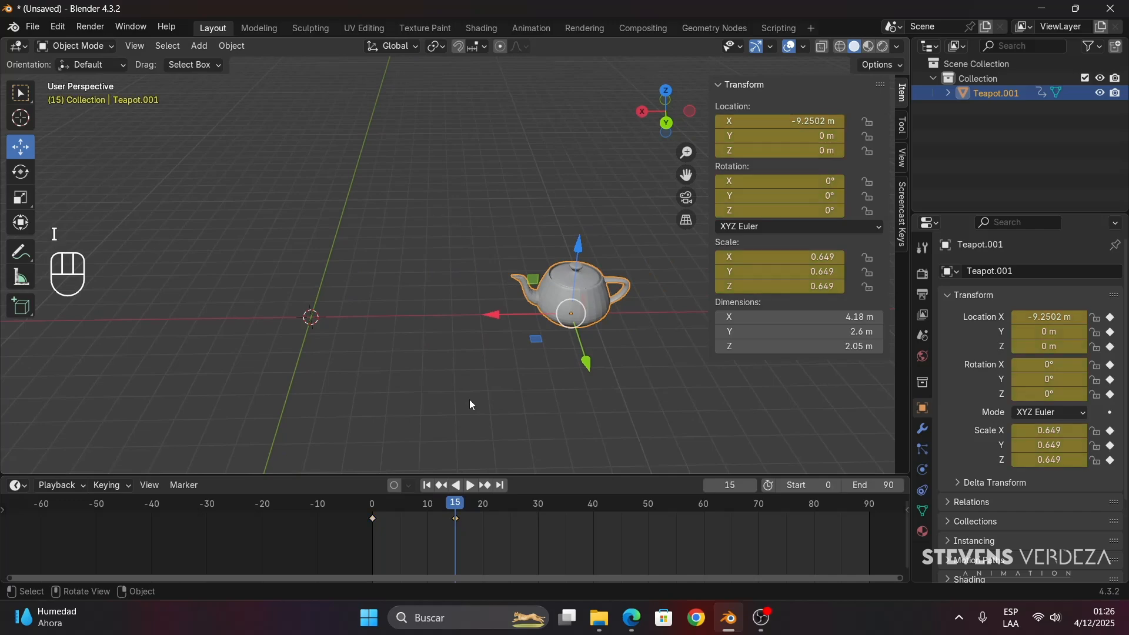
- At frame 30, spin the teapot freely with the Rotate tool, to about -1107.3° around X, and insert a keyframe
drag(466, 515, 538, 514)
click(22, 177)
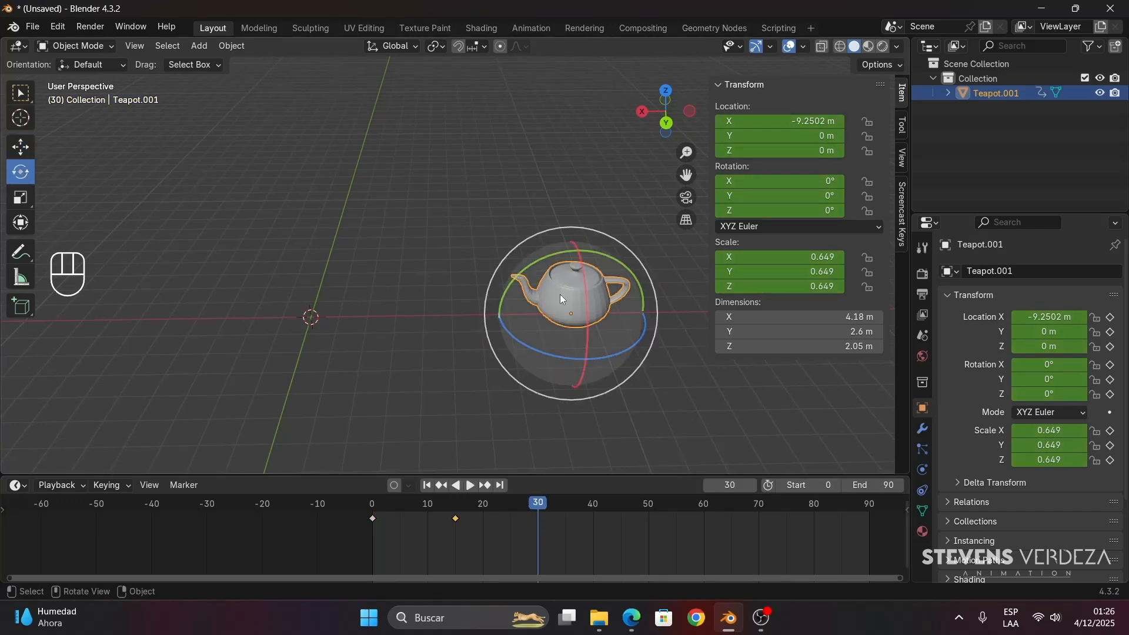
shift+middle_drag(559, 351, 495, 324)
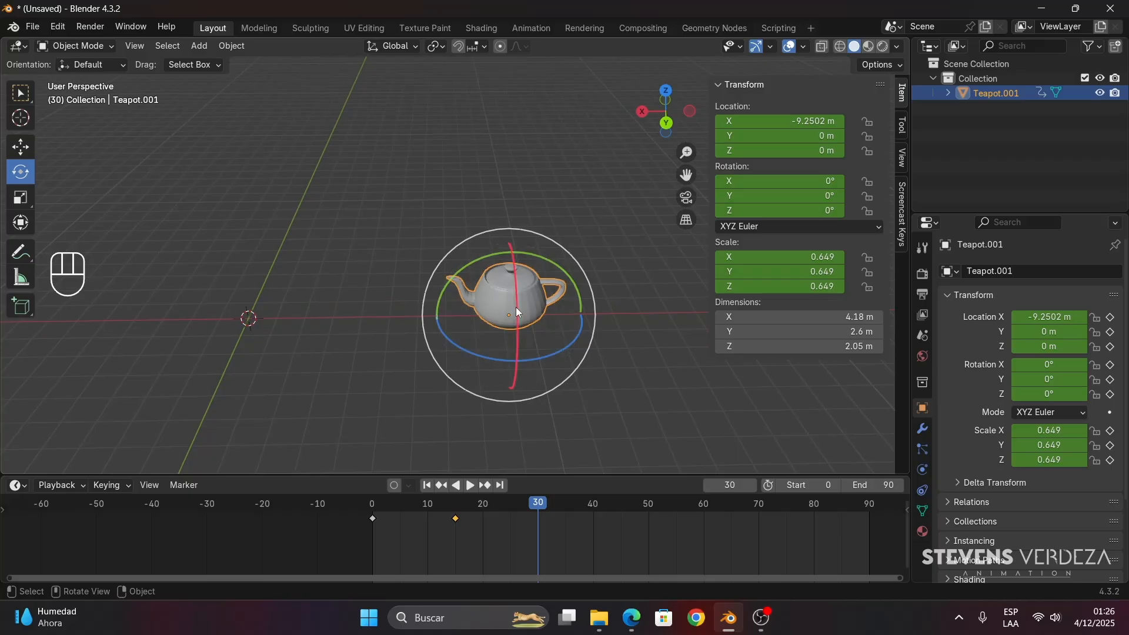
drag(519, 305, 570, 322)
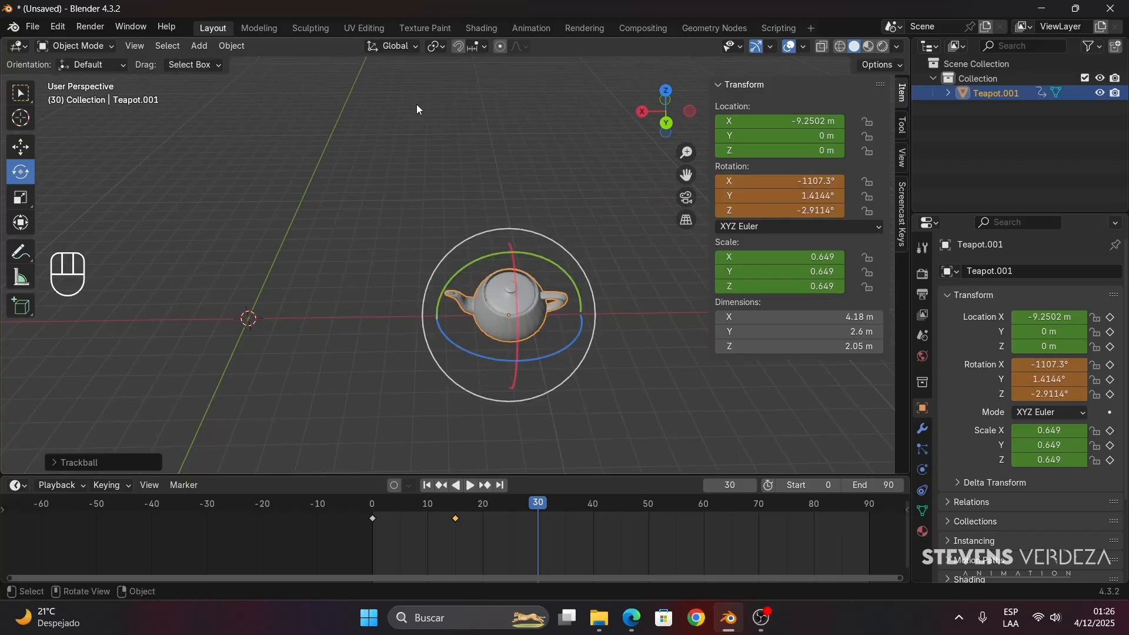
key(i)
- At frame 50, scale the teapot up to about 1.206 and insert a keyframe
drag(510, 509, 557, 515)
drag(637, 526, 647, 521)
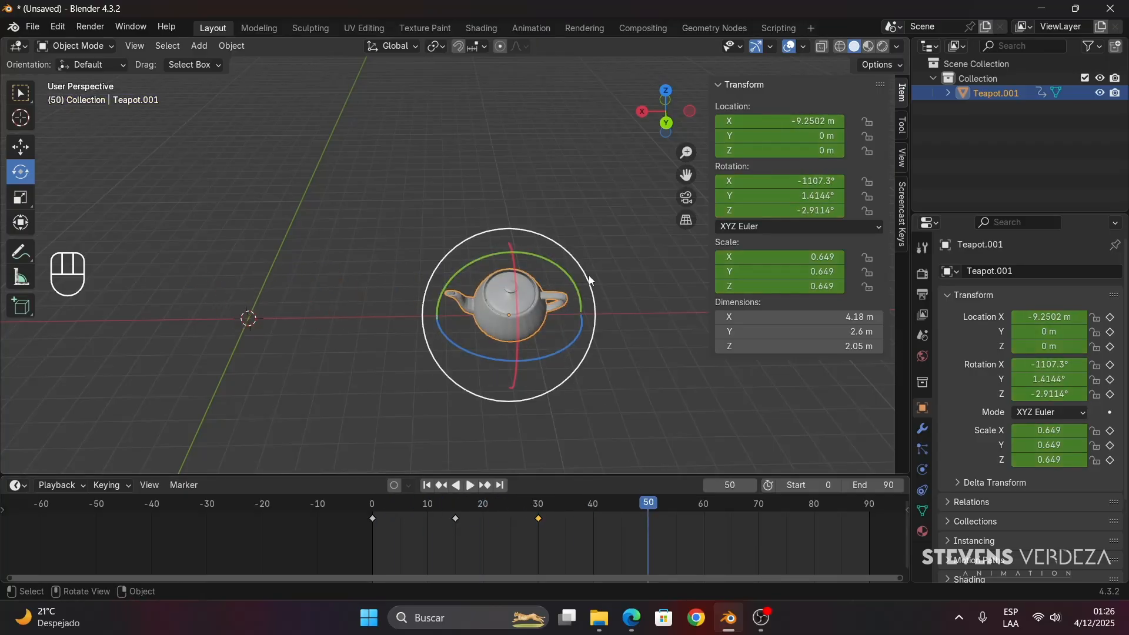
key(s)
click(657, 246)
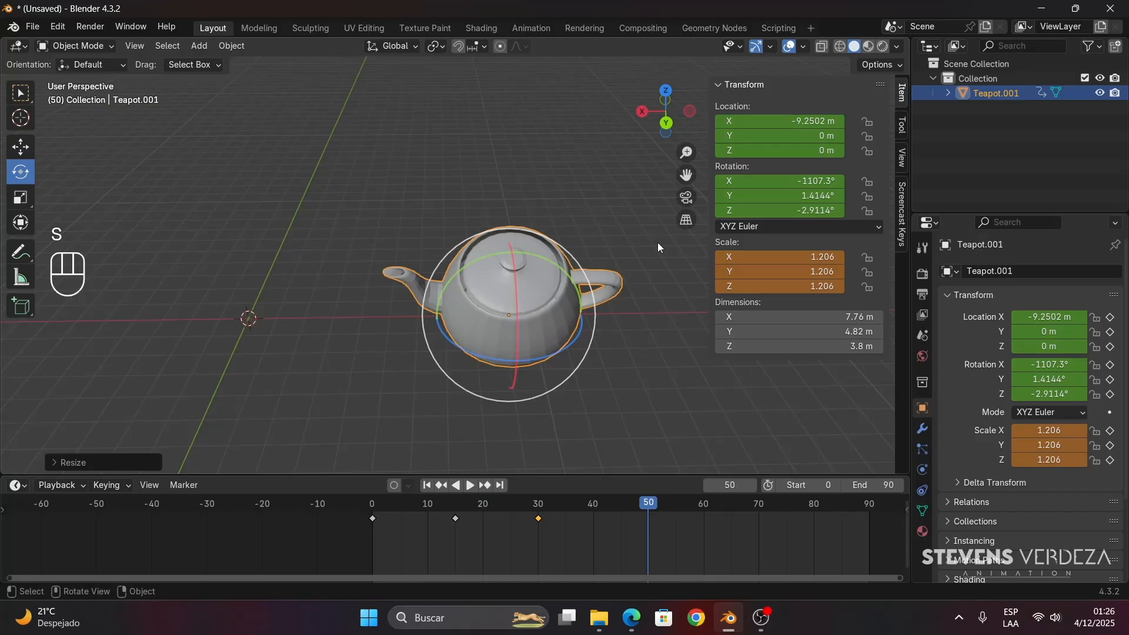
key(i)
mouse_move(644, 505)
mouse_down()
mouse_move(361, 515)
mouse_move(647, 520)
mouse_up()
key(space)
key(space)
- Deselect the animated teapot and add a second Teapot+ mesh from the extra objects at the origin
click(383, 408)
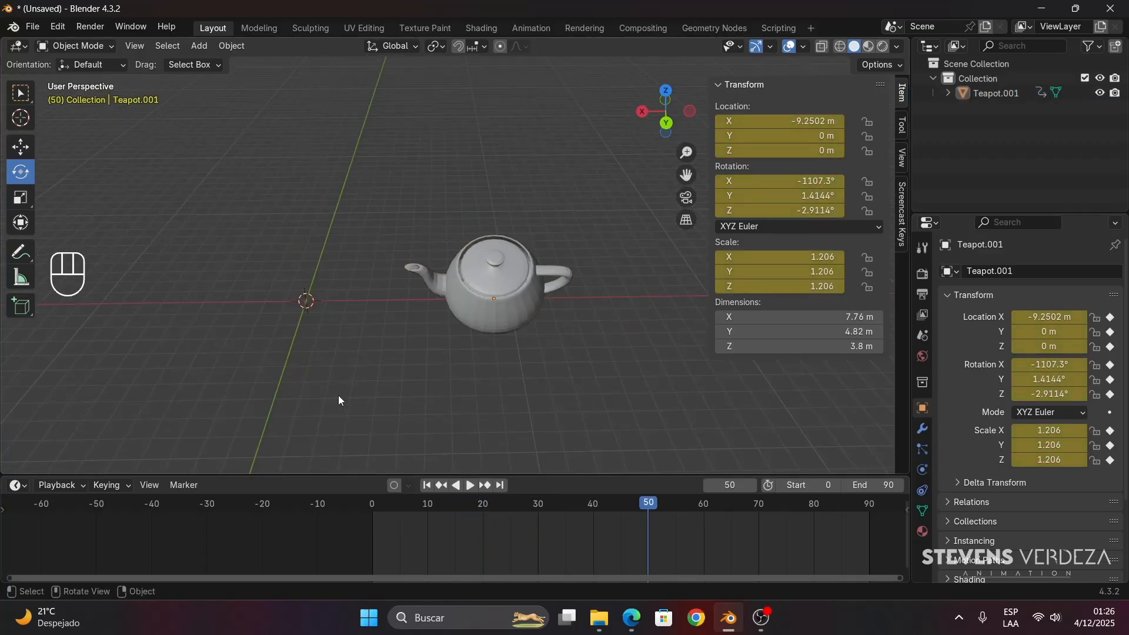
key(shift+a)
mouse_move(385, 315)
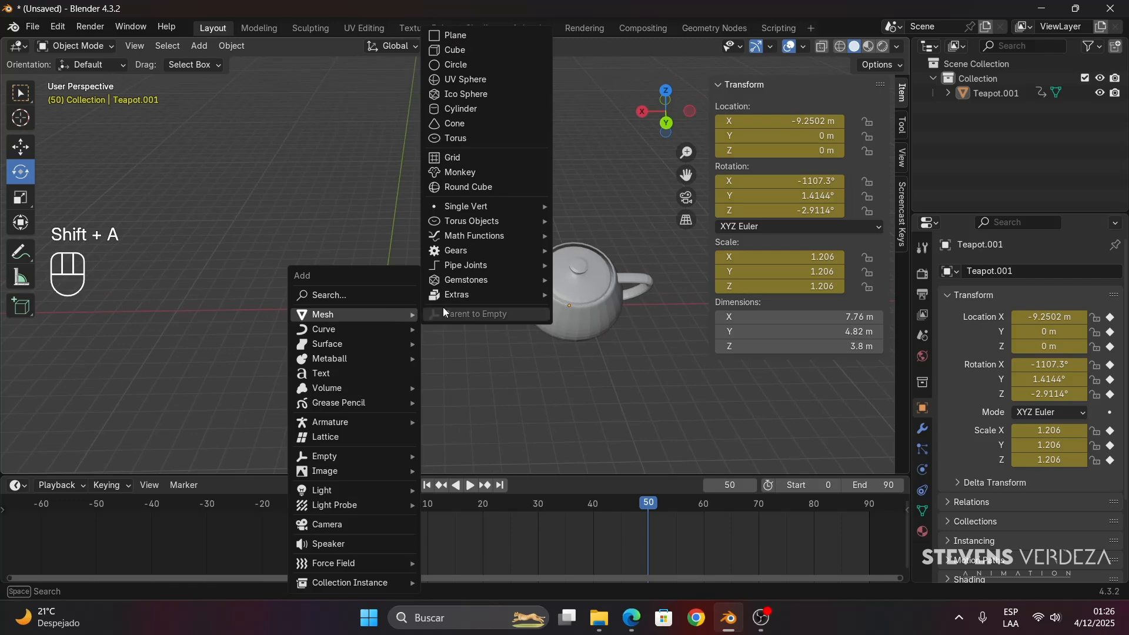
mouse_move(457, 295)
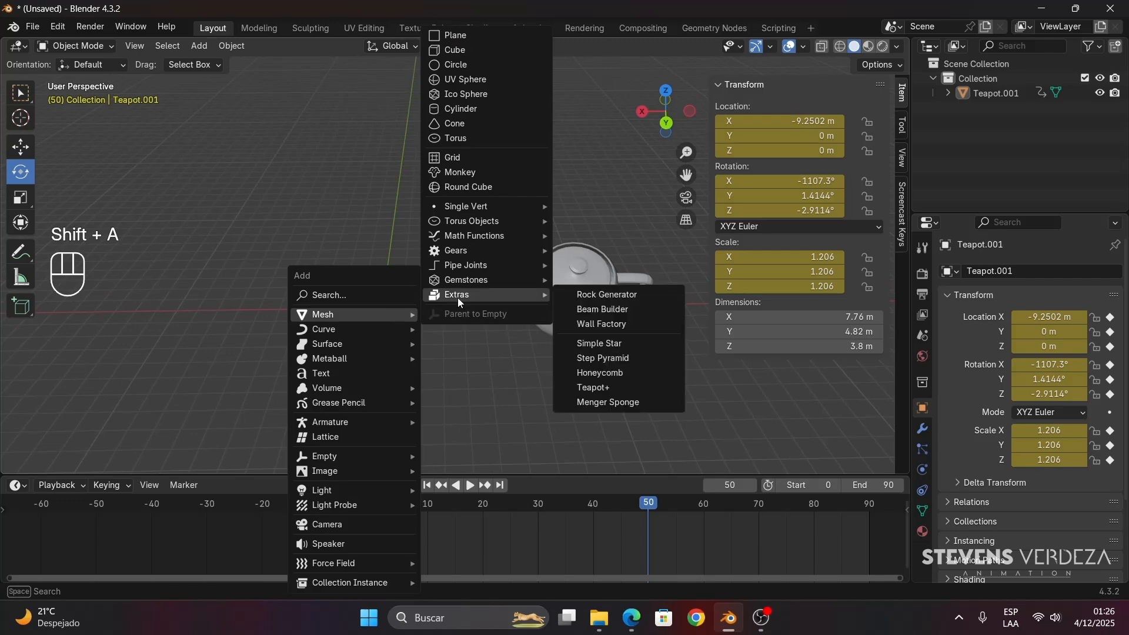
click(604, 388)
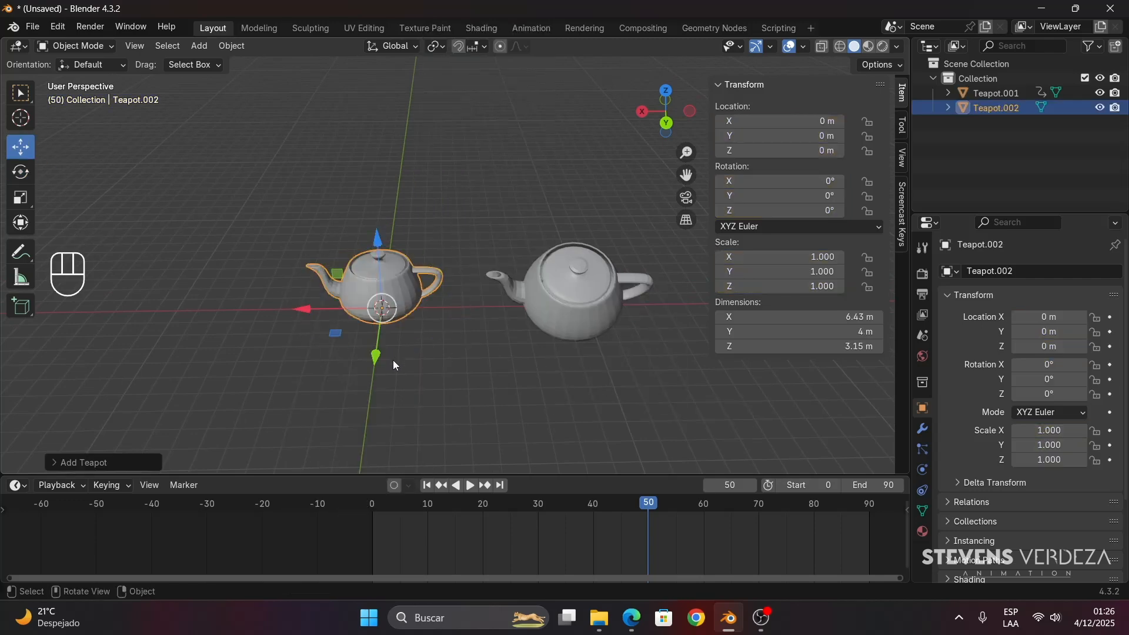
- Insert a starting keyframe for the new teapot at frame 0 and turn on Auto Keying
shift+middle_drag(393, 359, 376, 372)
click(372, 503)
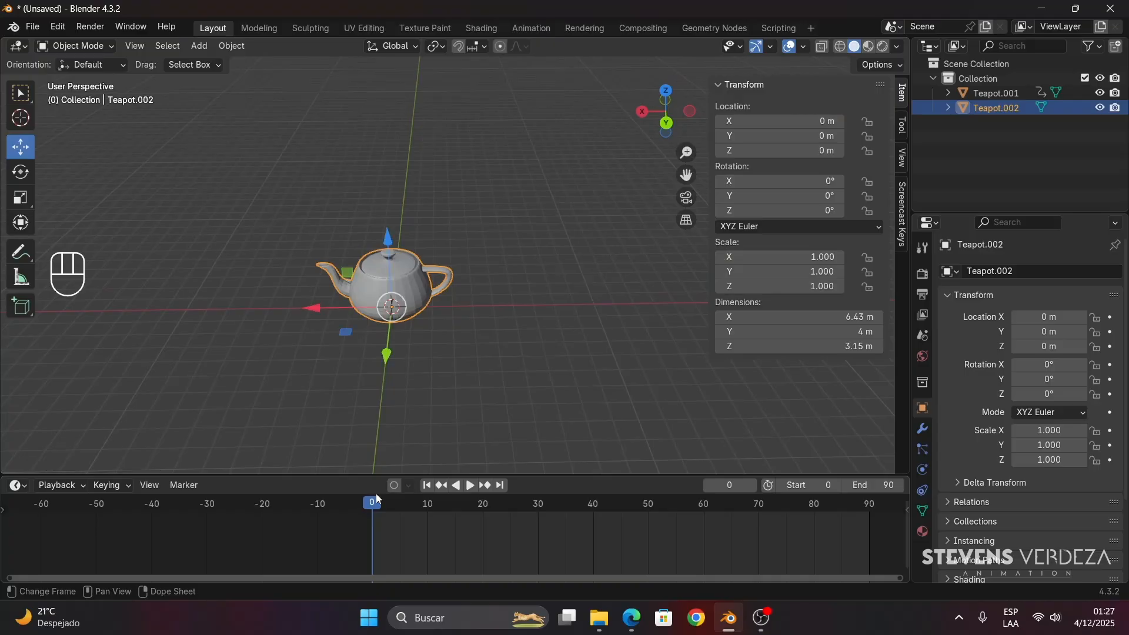
key(i)
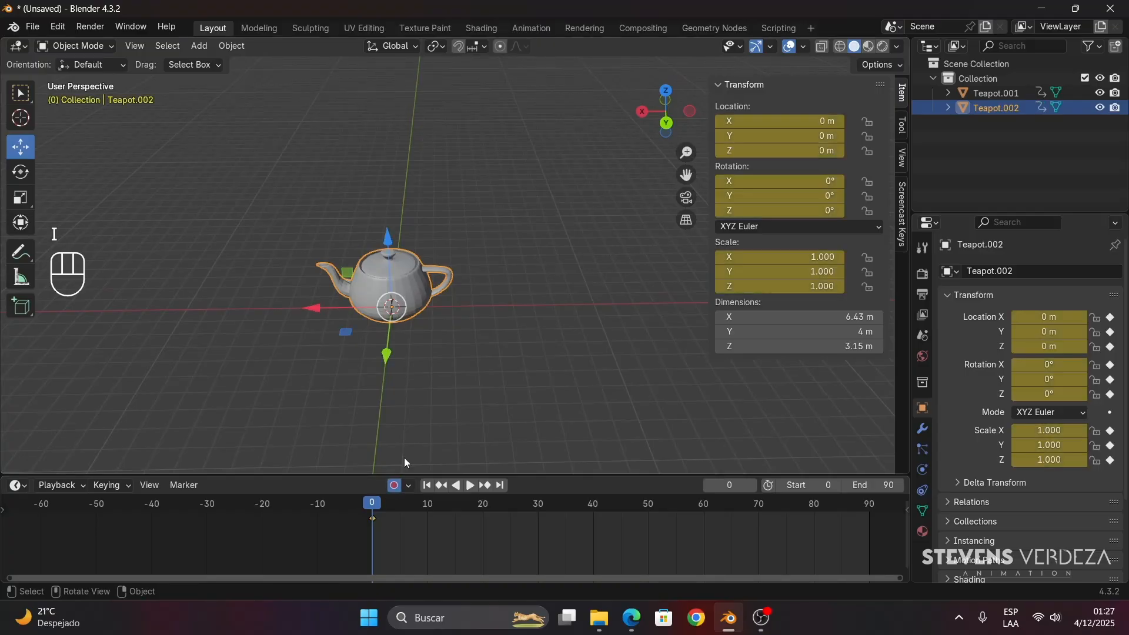
key(space)
click(372, 507)
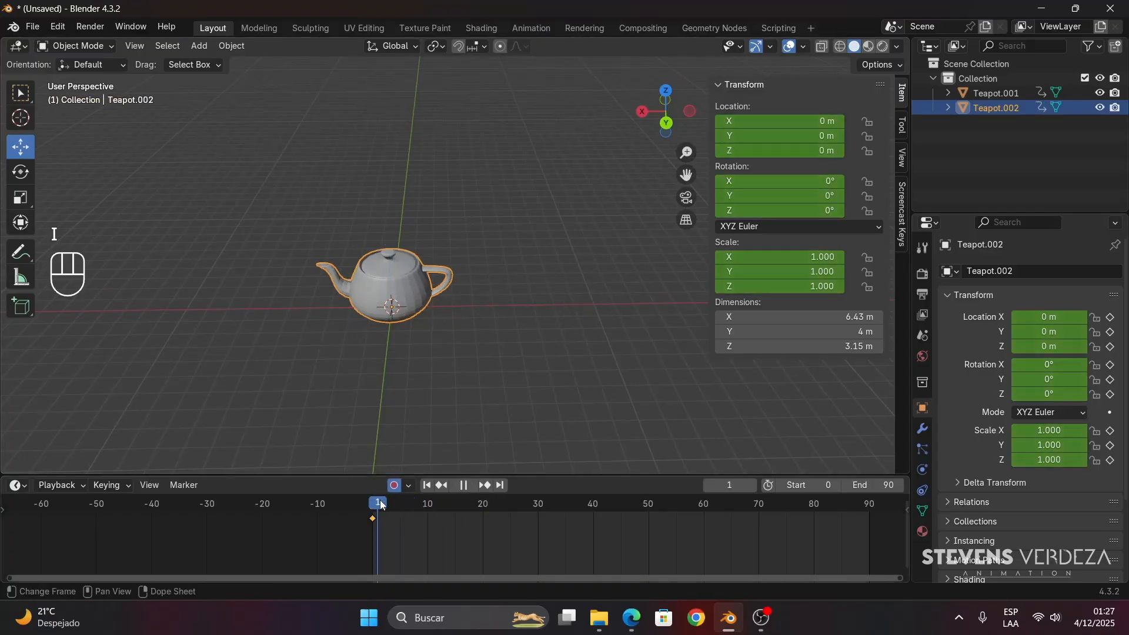
- At frame 15, move the new teapot along X to about 11.275 m so Auto Keying records its position
drag(382, 505, 457, 524)
drag(358, 308, 199, 341)
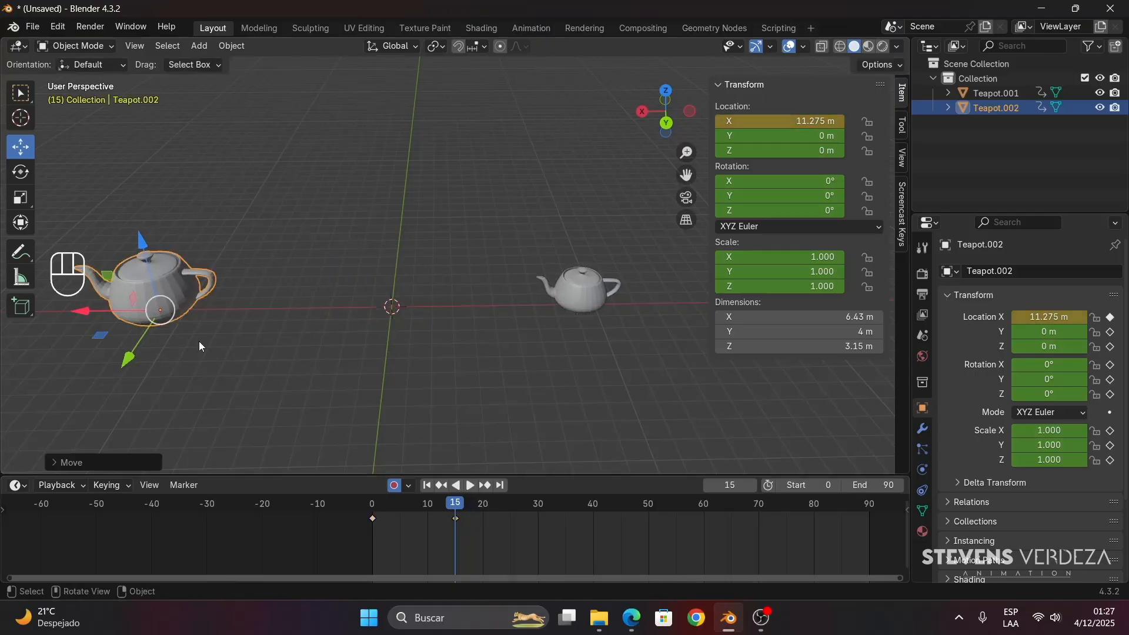
shift+middle_drag(268, 340, 321, 341)
- At frame 30, spin the new teapot freely with the Rotate tool, to about -627.28° around X and 47.26° around Y
drag(470, 500, 539, 506)
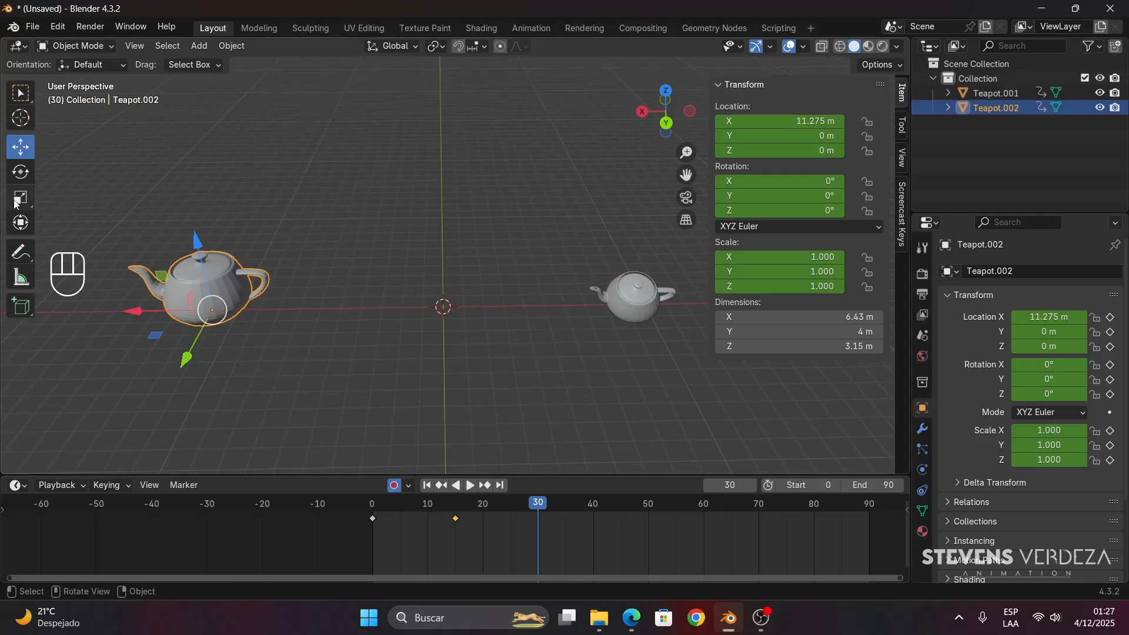
click(20, 172)
drag(217, 289, 544, 334)
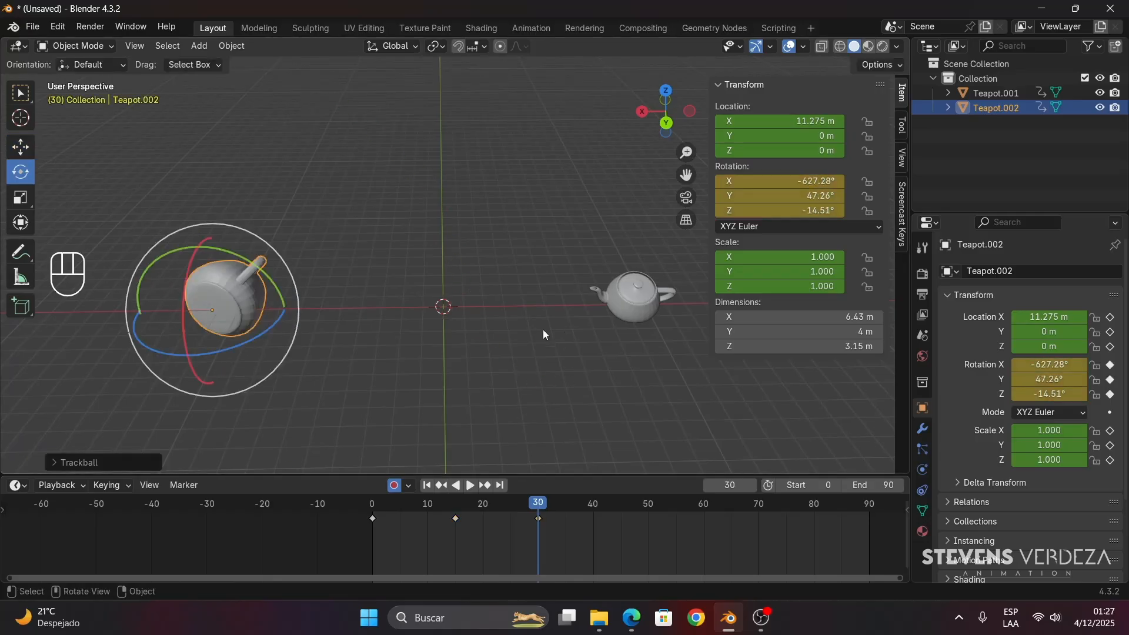
- At frame 50, scale the auto-keyed teapot up to about 1.566
key(space)
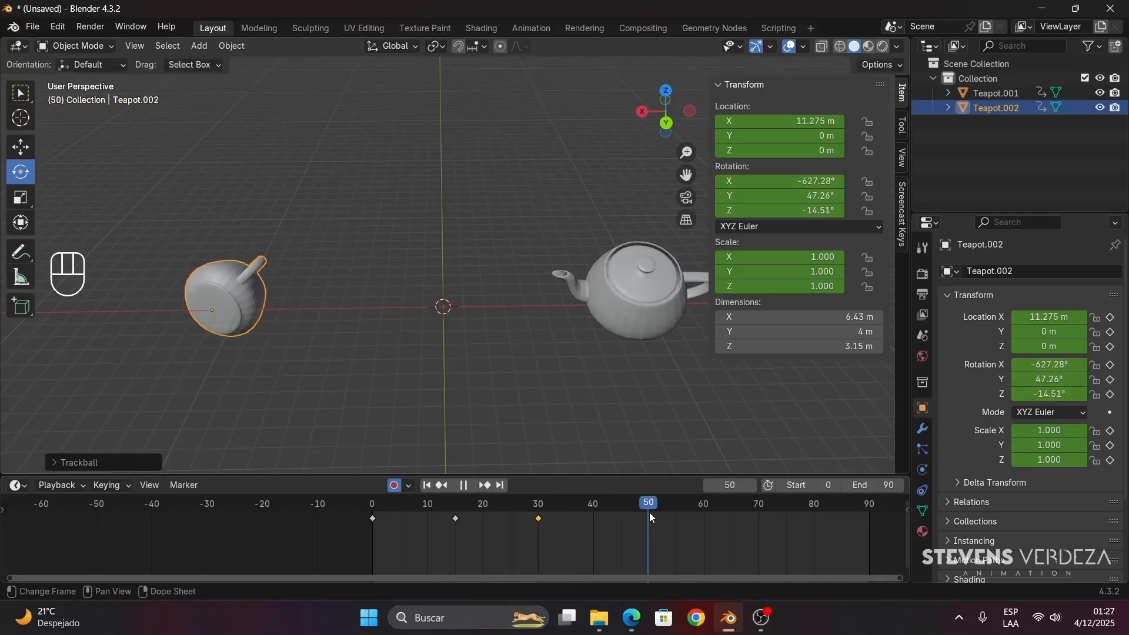
key(space)
key(s)
click(417, 276)
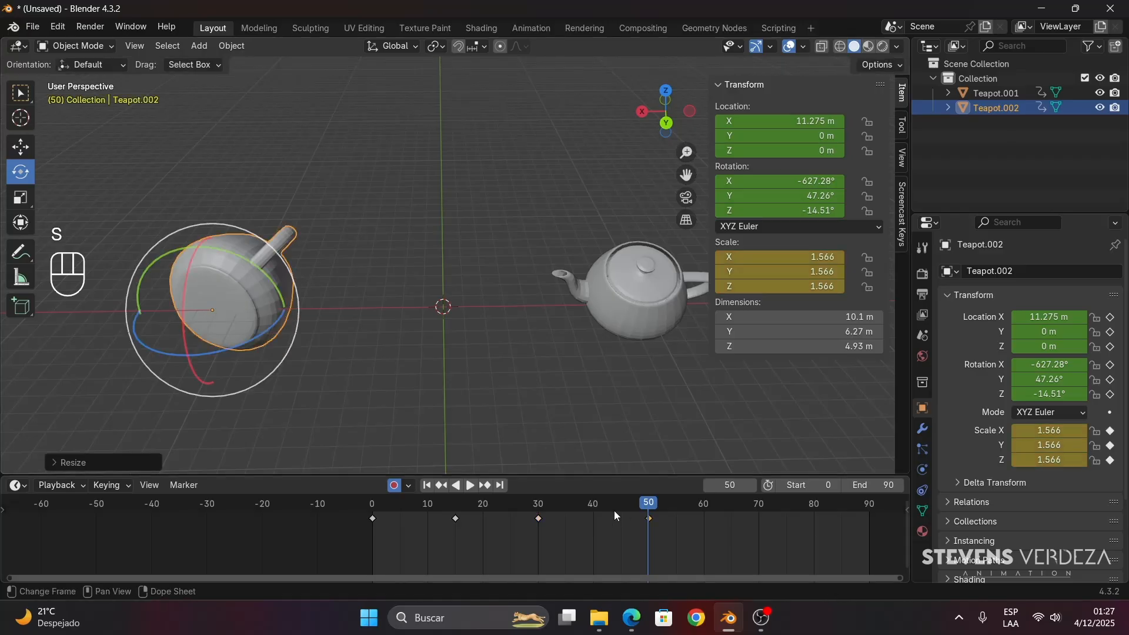
- Scrub the timeline between frames 0 and 50, selecting each teapot in turn, to compare manually keyed and auto-keyed motion
drag(613, 510, 359, 493)
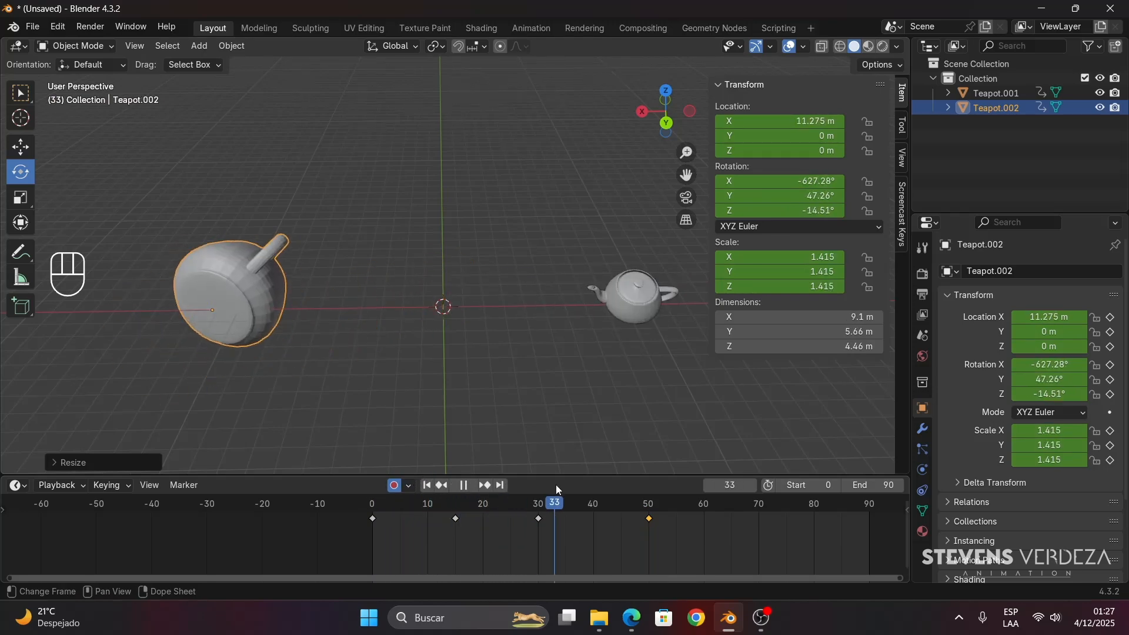
drag(616, 494, 372, 482)
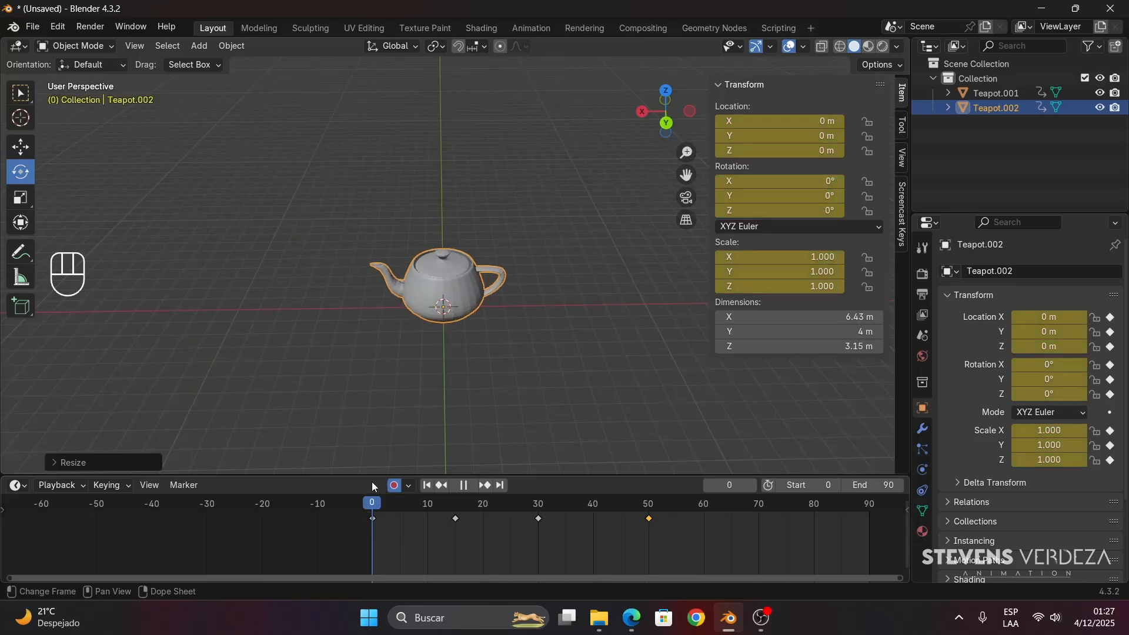
key(space)
click(646, 292)
click(364, 503)
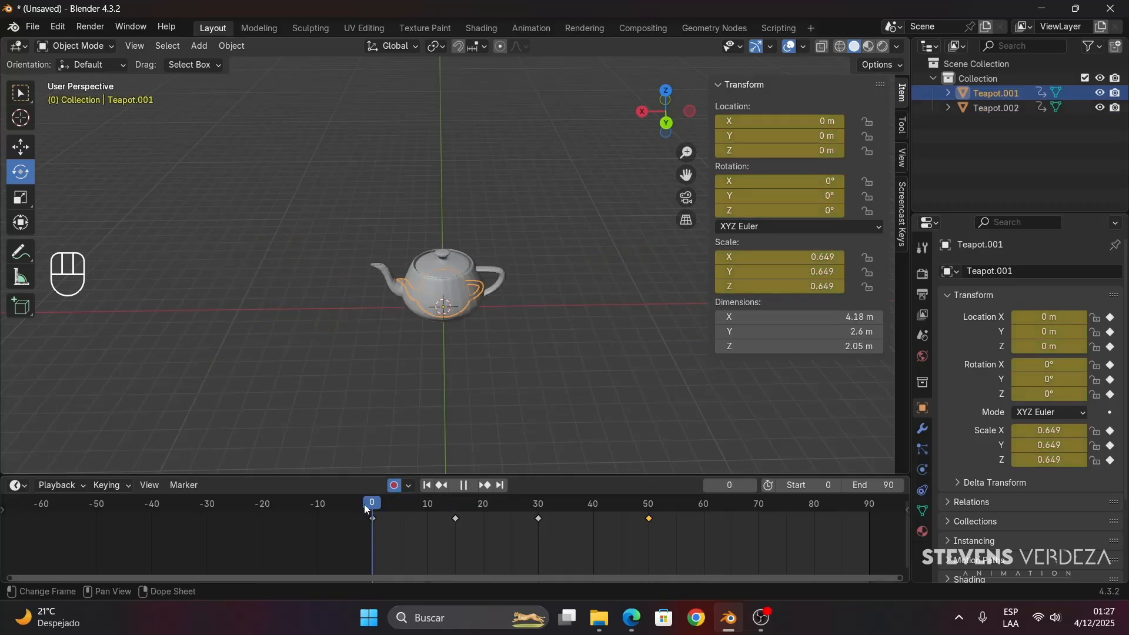
key(space)
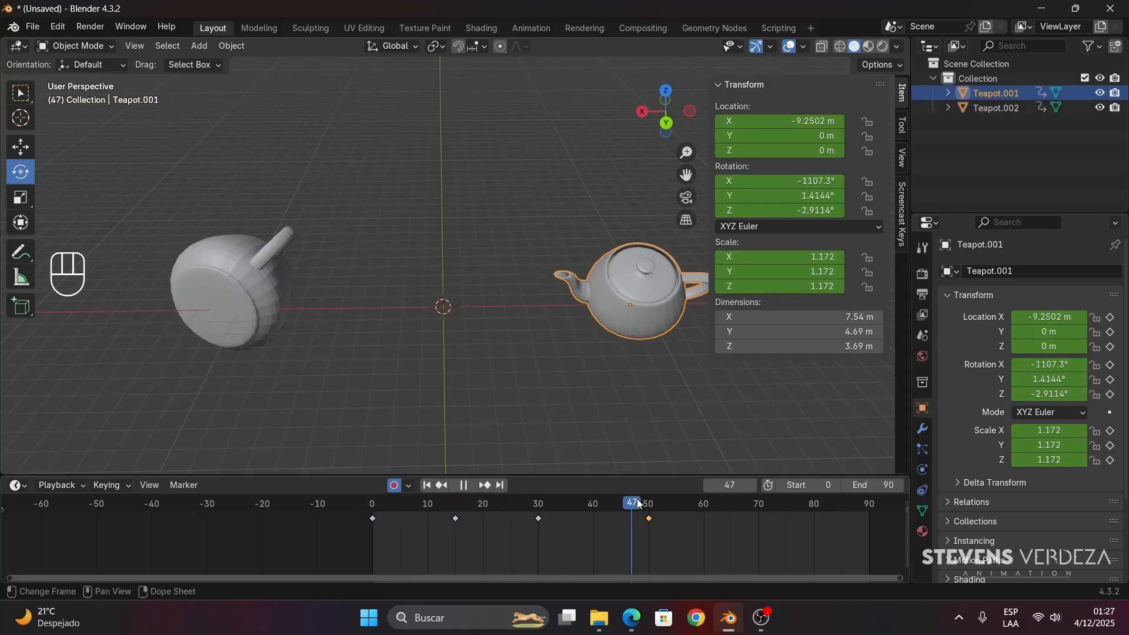
click(466, 504)
drag(466, 504, 371, 501)
click(463, 259)
key(space)
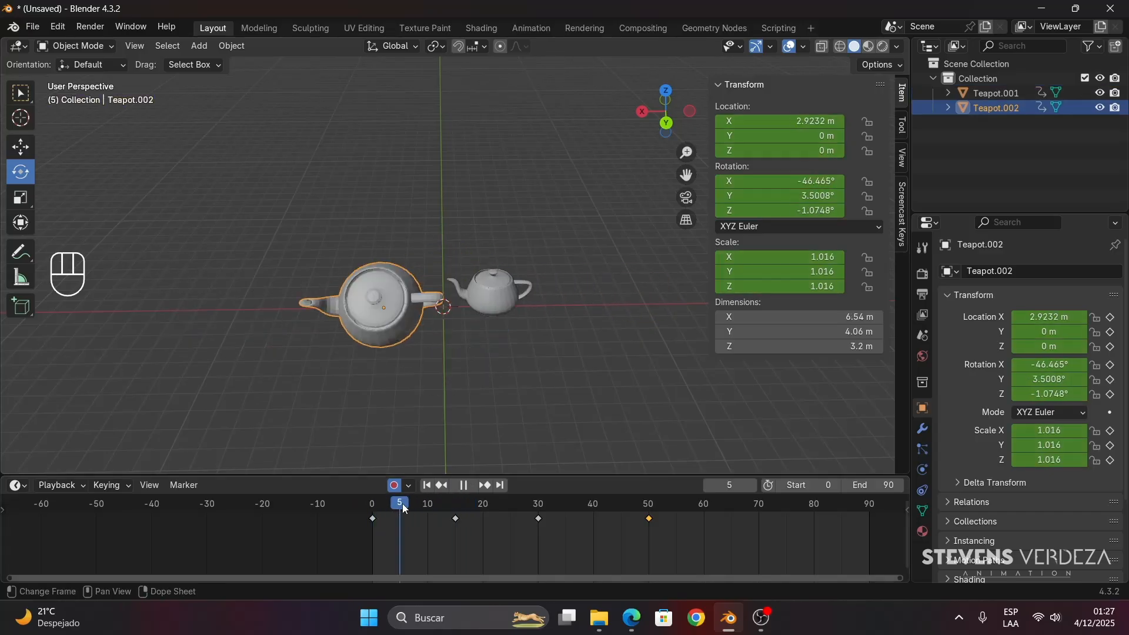
key(space)
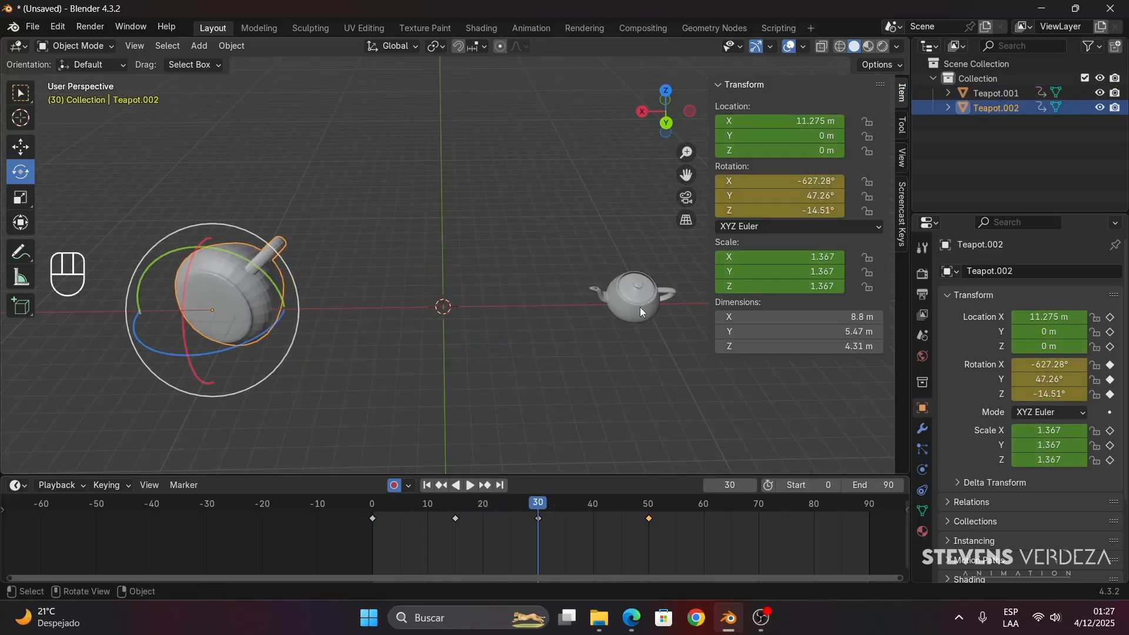
- Select the manually keyed teapot and scrub through its early keyframes, stopping at frame 13
click(640, 307)
drag(383, 511, 495, 515)
drag(492, 511, 439, 549)
scroll(439, 549, up, 4)
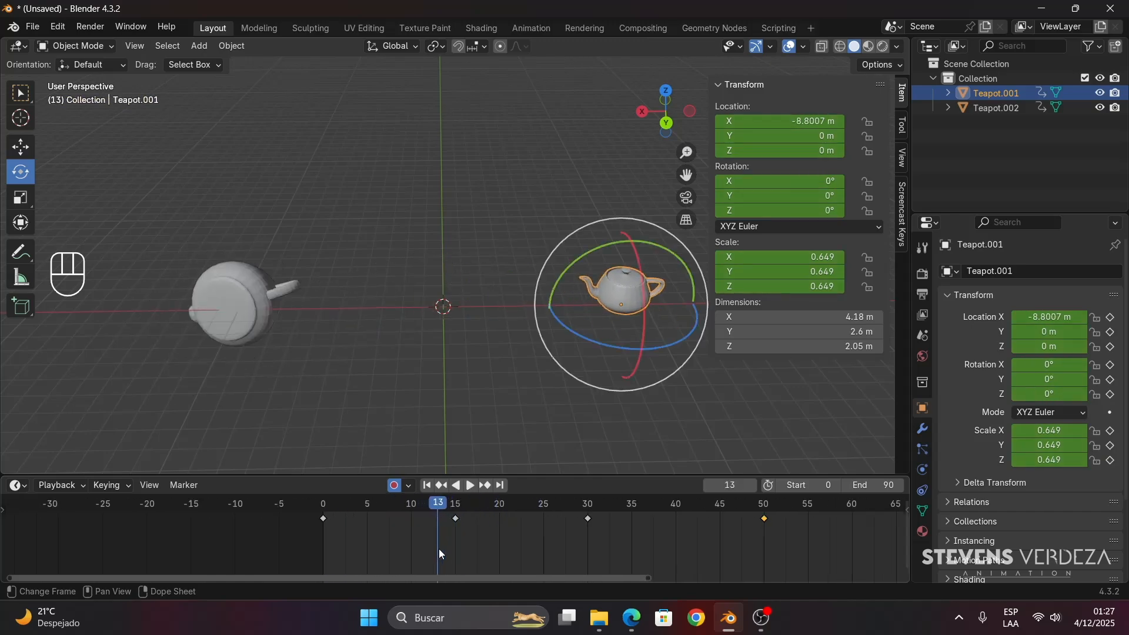
middle_drag(457, 547, 362, 555)
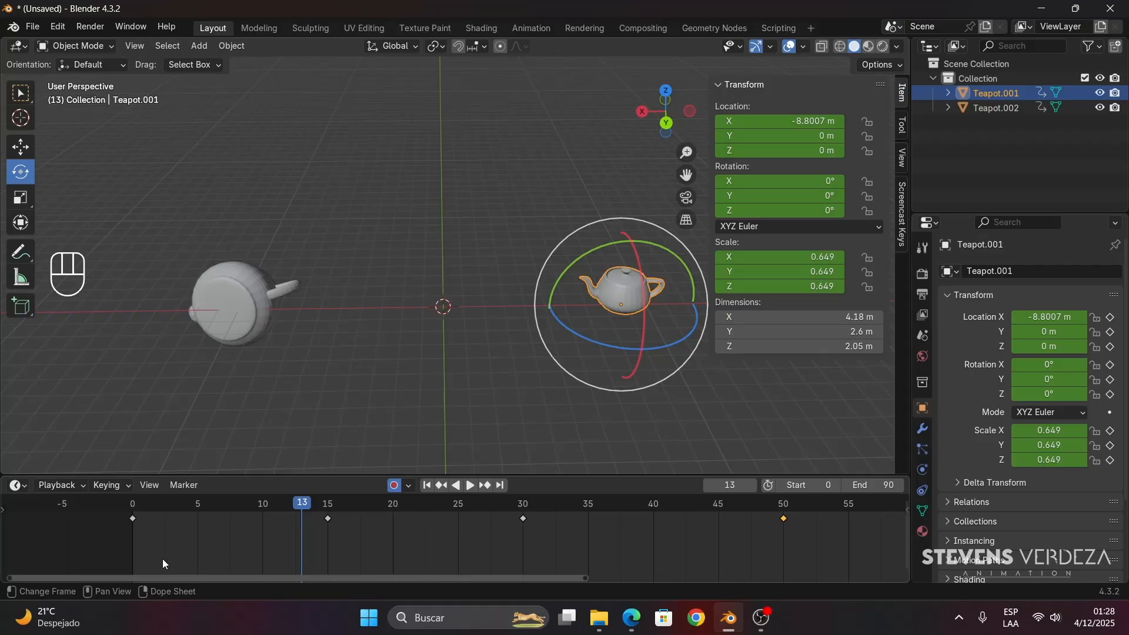
middle_drag(200, 558, 168, 557)
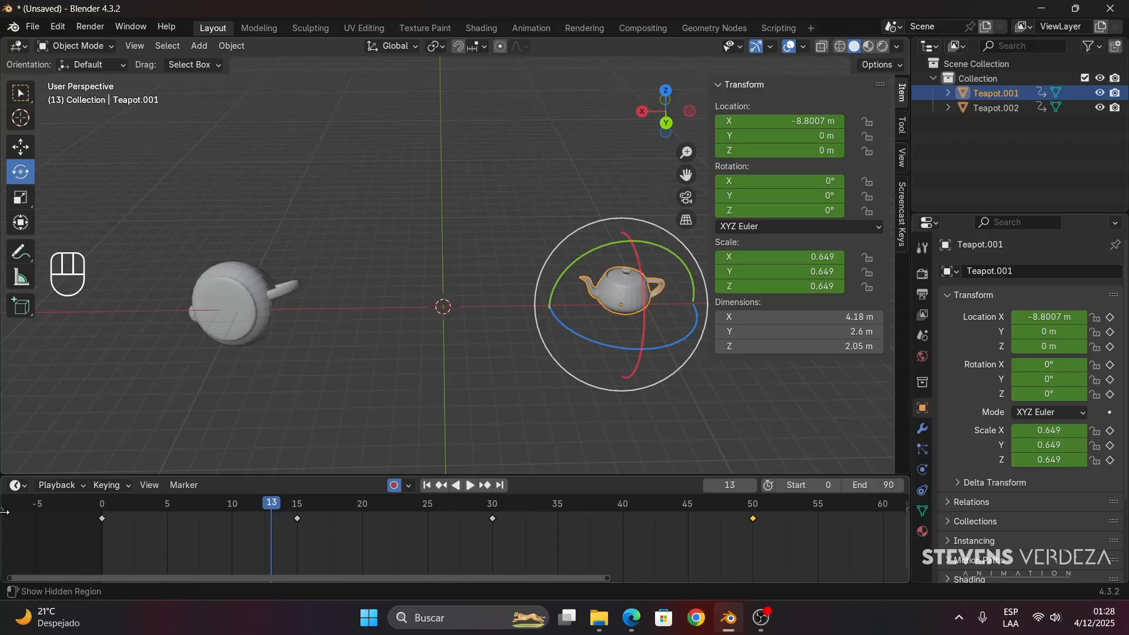
- Reveal the timeline's channel list, enlarge the timeline area, and expand Summary and Object Transforms to show the individual transform channels
drag(6, 513, 159, 522)
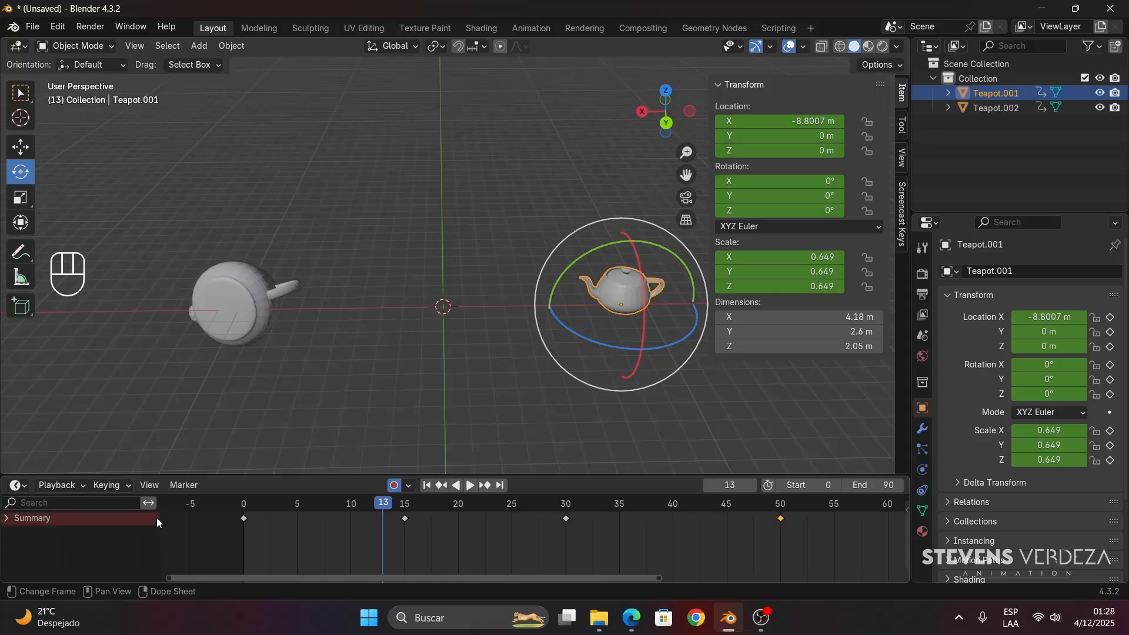
click(7, 518)
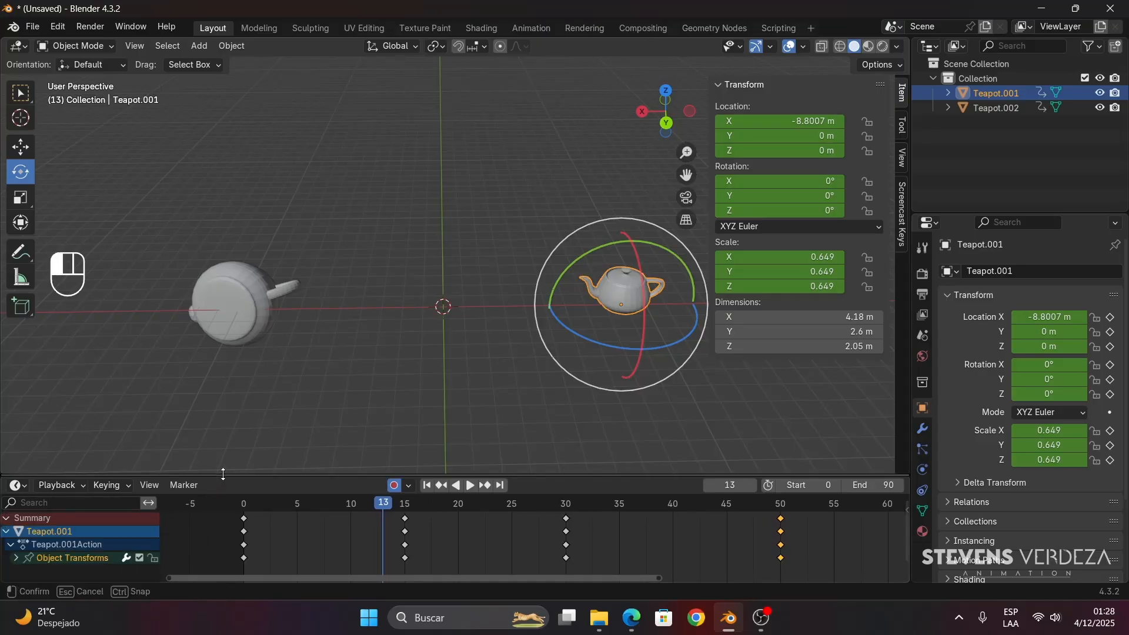
drag(221, 474, 222, 393)
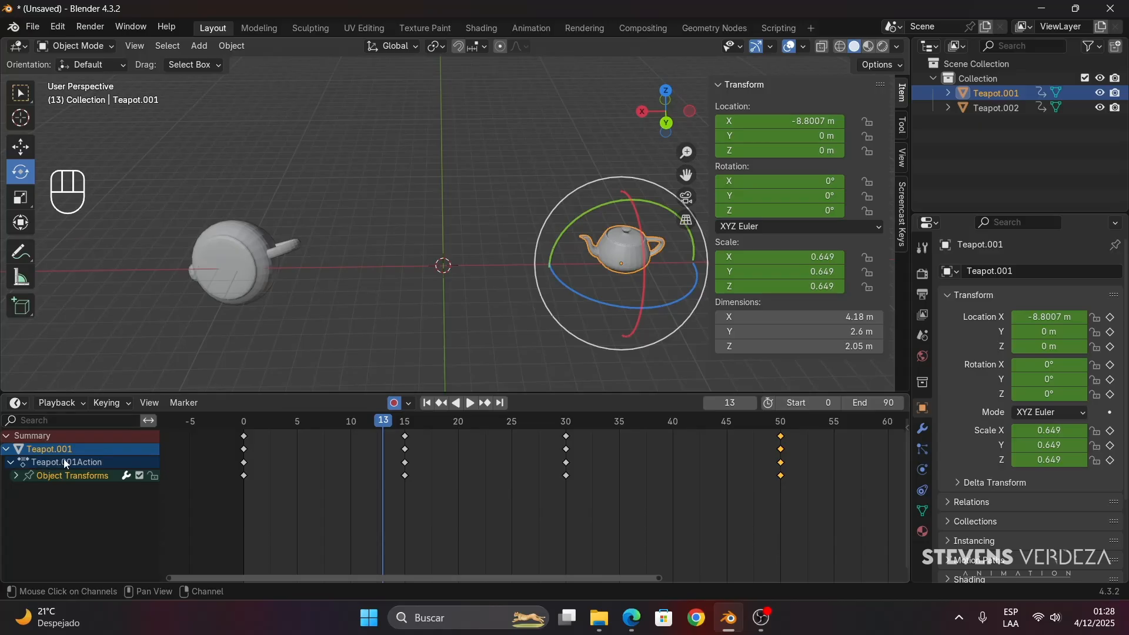
click(58, 473)
click(16, 476)
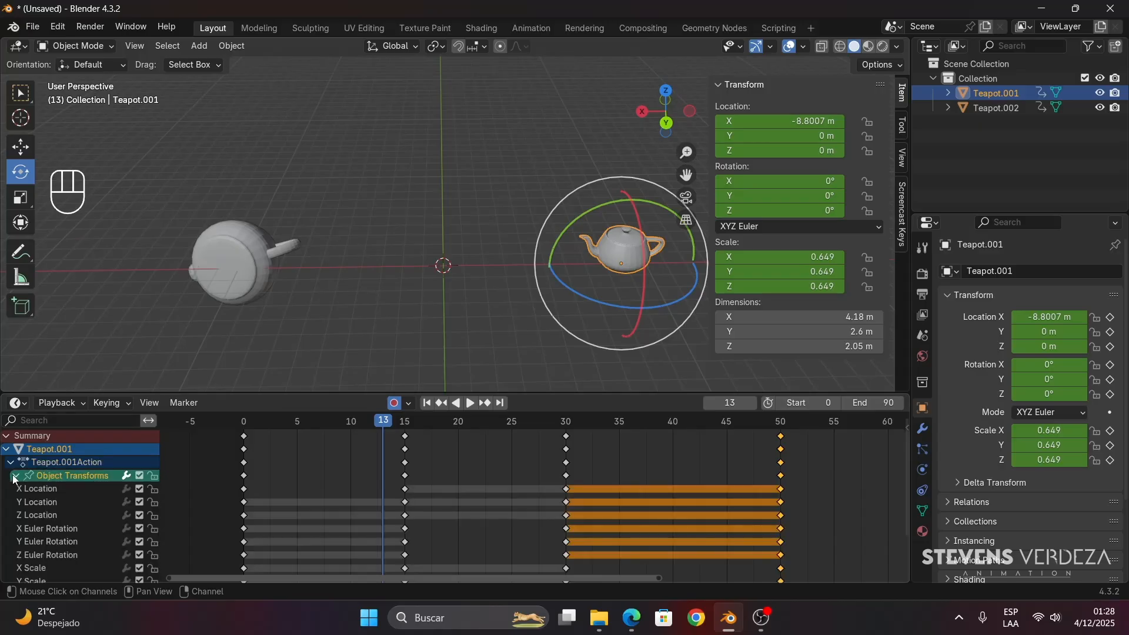
- Enlarge the timeline until all transform channels down to Z Scale fit, and hide the viewport's sidebar
drag(516, 394, 516, 348)
shift+middle_drag(603, 288, 546, 283)
key(n)
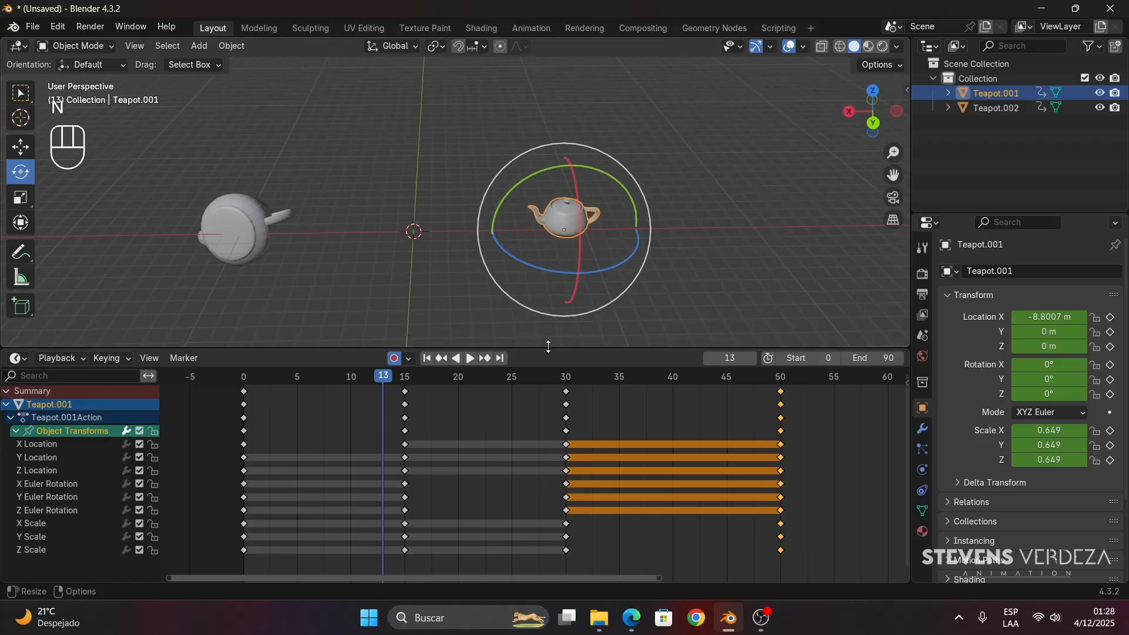
drag(555, 349, 555, 360)
- Scrub through the opening frames, stopping at frame 4, and activate the Move tool
drag(383, 388, 235, 399)
key(space)
key(Escape)
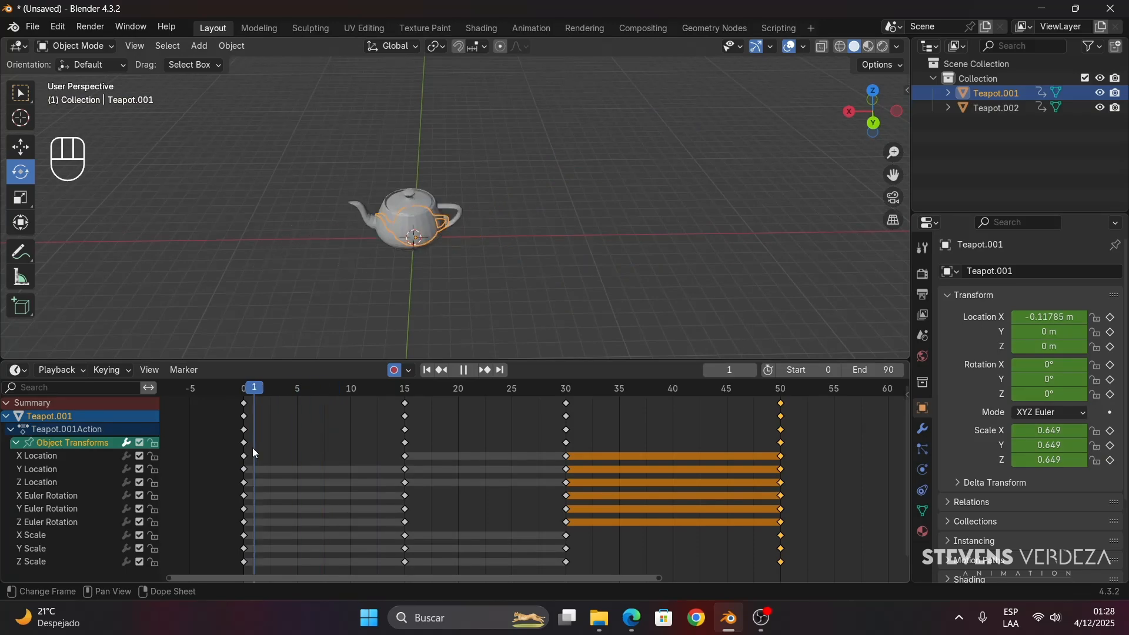
key(Right)
key(Right)
key(Right)
key(Right)
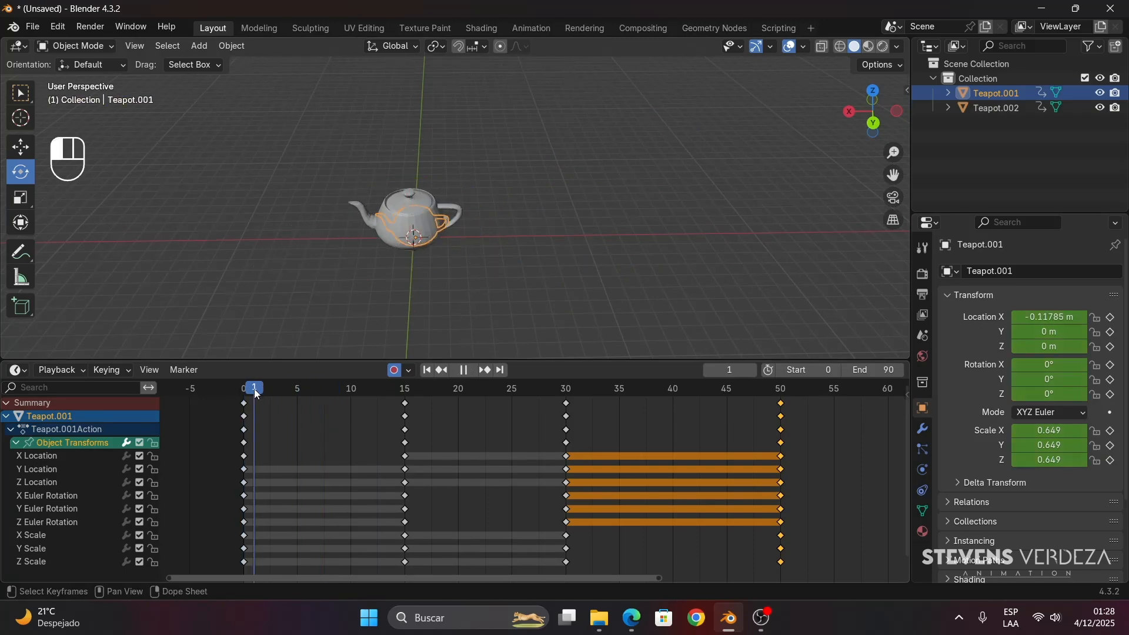
click(19, 148)
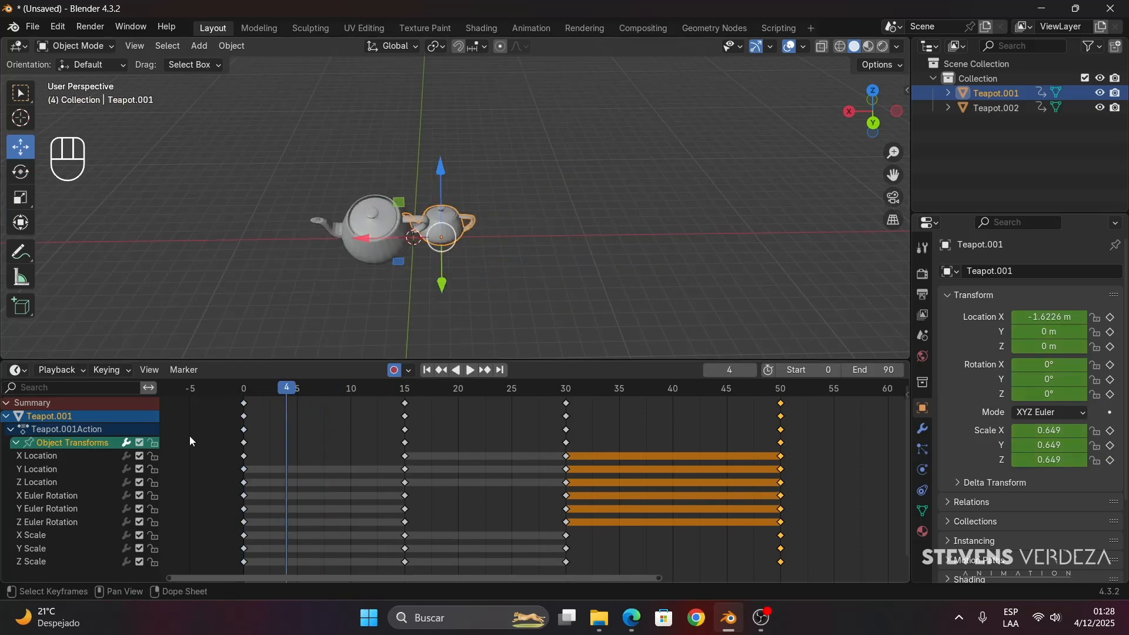
- Highlight the Z Location, X Euler Rotation and Z Euler Rotation channels in turn while scrubbing the animation, stopping at frame 37
click(53, 470)
click(52, 479)
key(space)
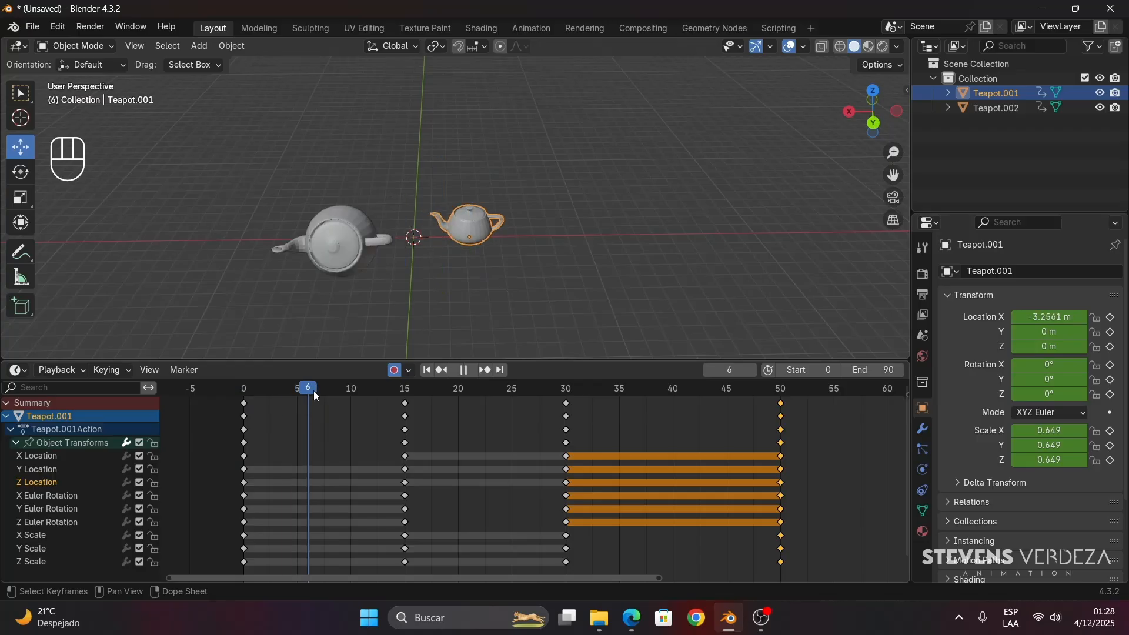
key(space)
click(62, 497)
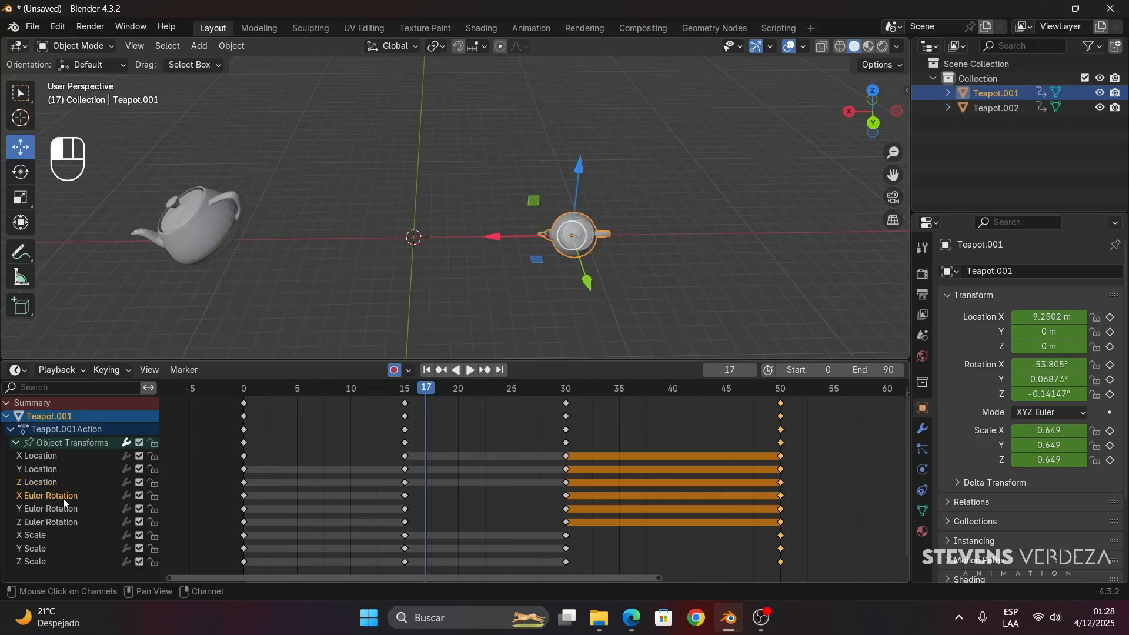
click(62, 523)
key(space)
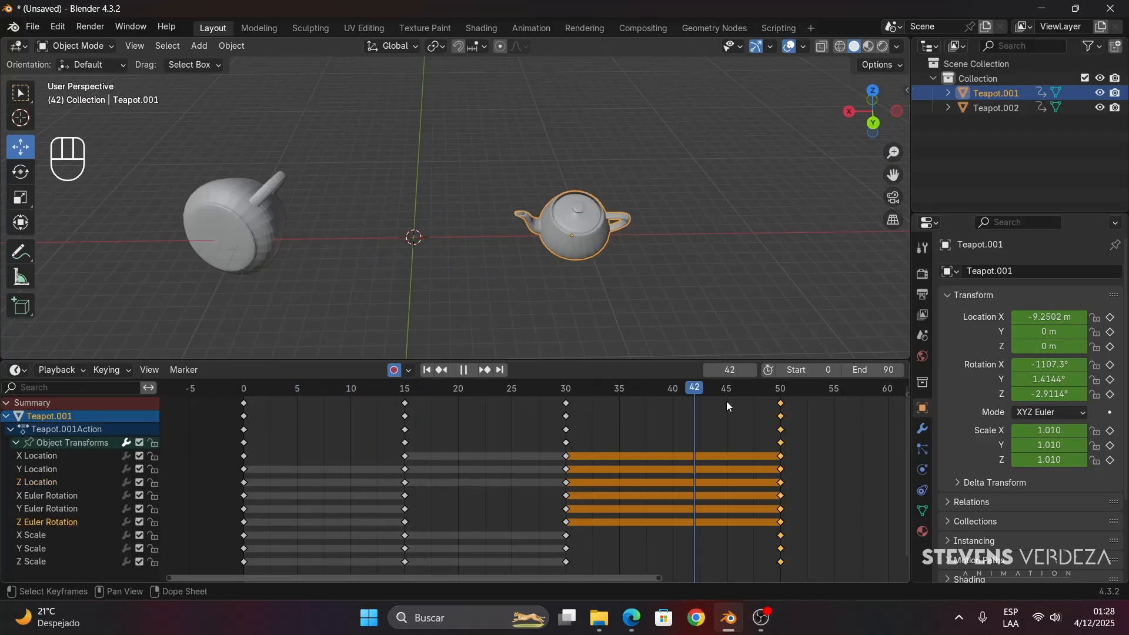
drag(689, 418, 641, 413)
- Show the sidebar's transform values and scrub from the start of the timeline to frame 46 to watch them change
key(n)
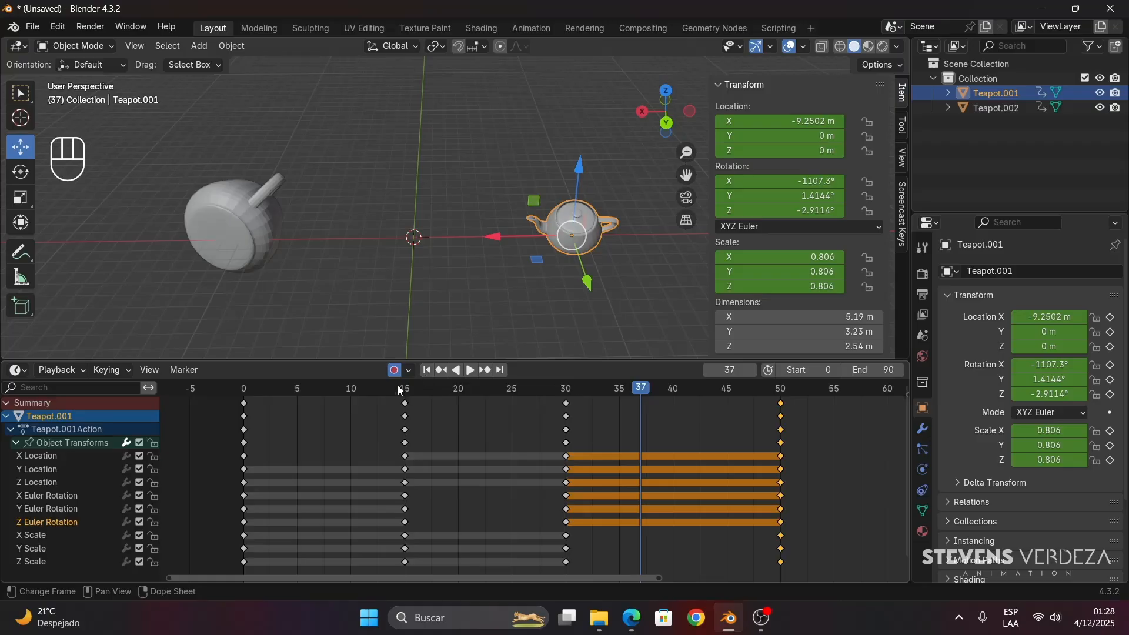
click(241, 389)
key(space)
drag(241, 390, 286, 429)
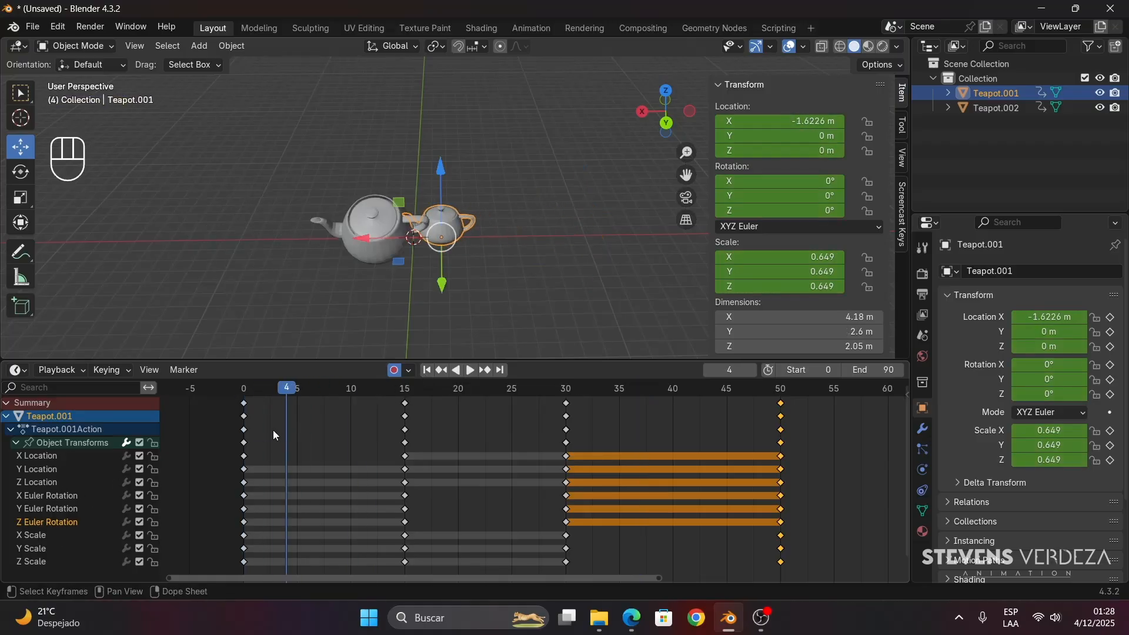
drag(273, 390, 308, 415)
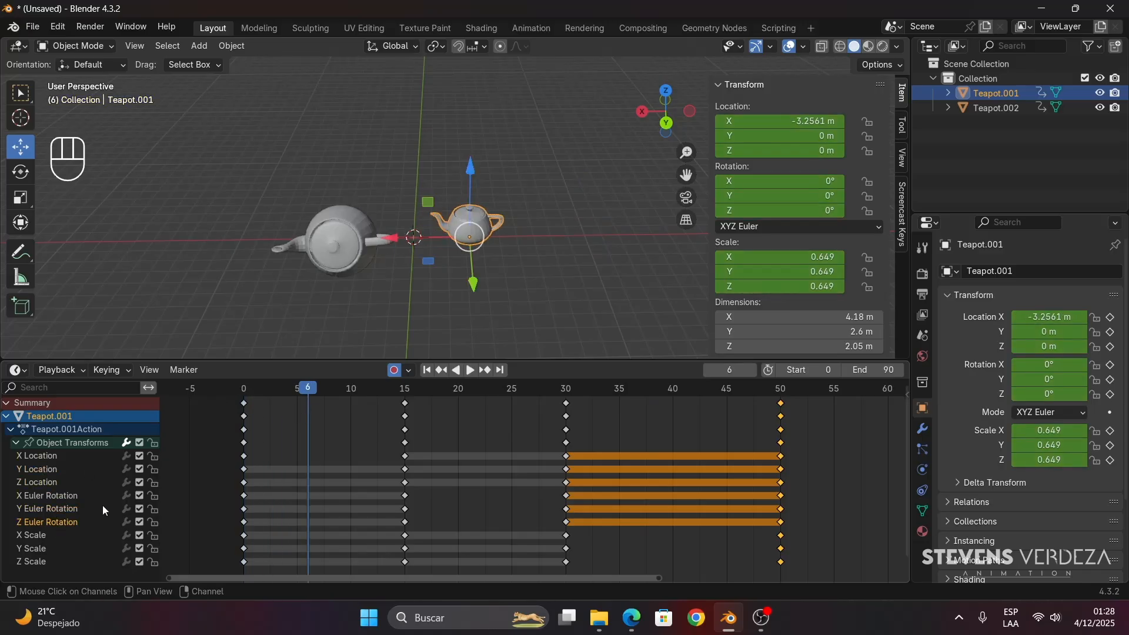
drag(351, 390, 737, 389)
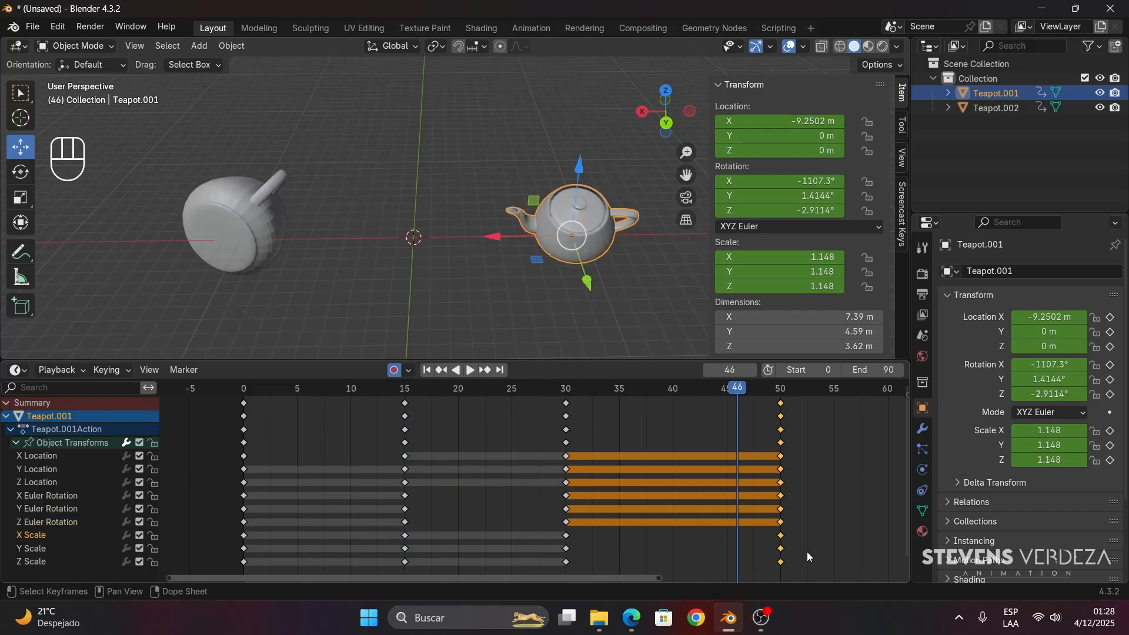
- Scrub back to frame 13 and forward to the keyframes at frame 15, and deselect all keyframes
drag(668, 388, 386, 392)
click(535, 300)
click(558, 238)
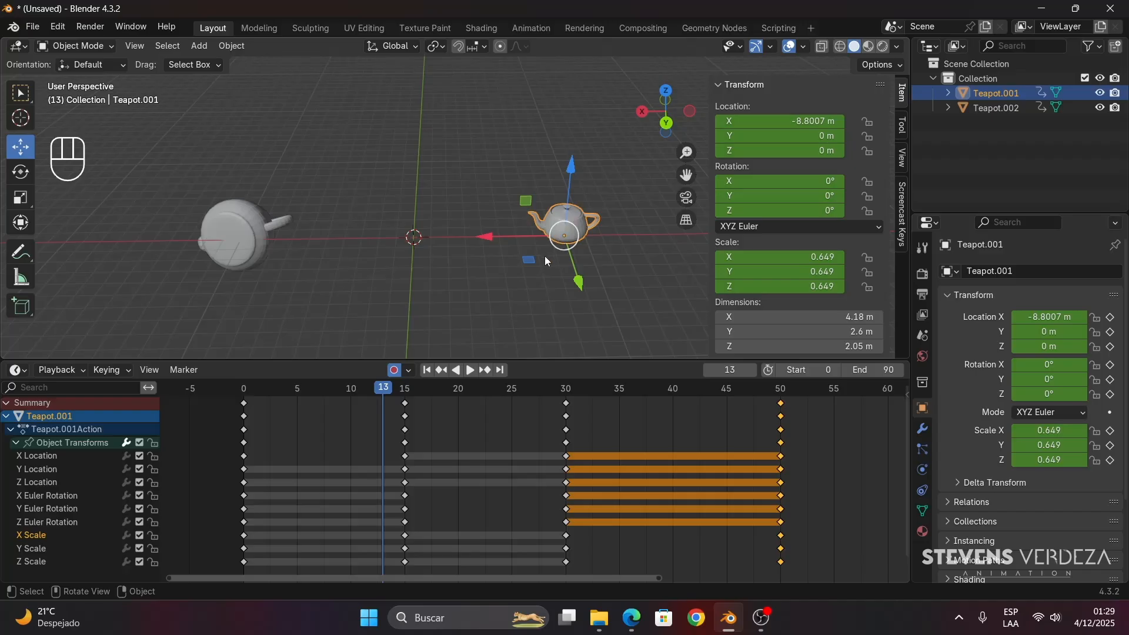
drag(385, 395, 405, 408)
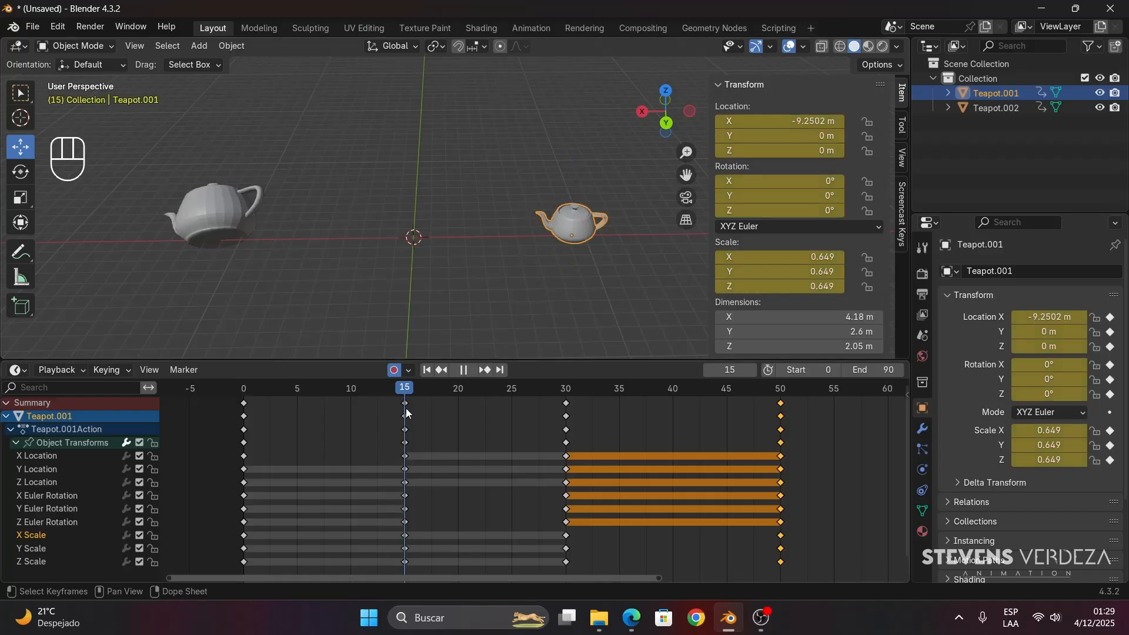
click(855, 454)
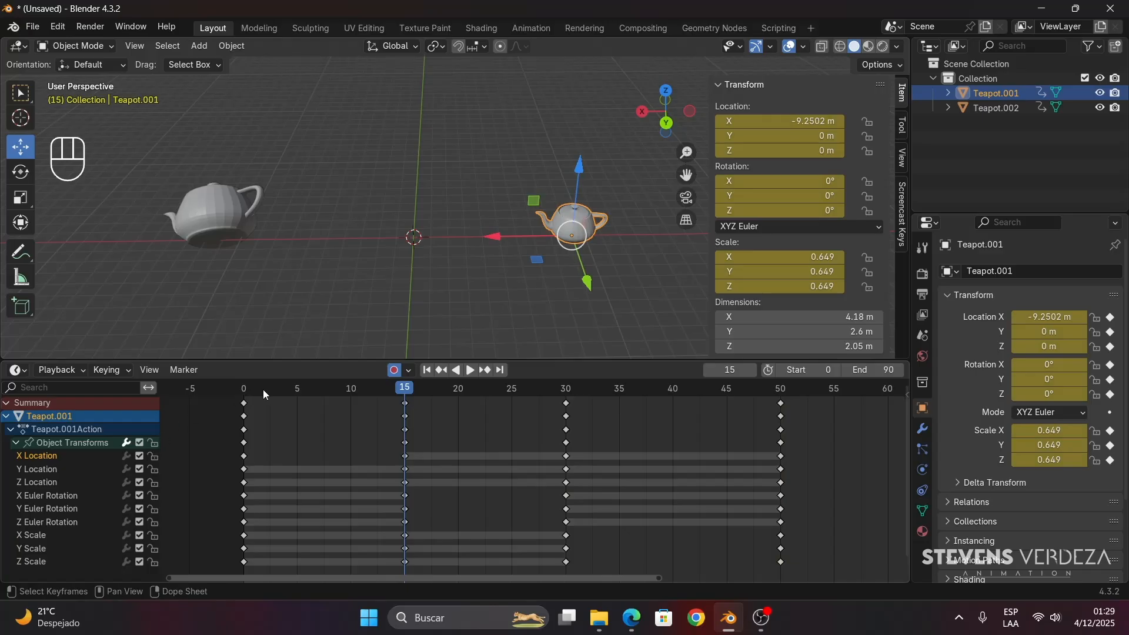
- Select the X Location keyframe at frame 15 and scrub the initial movement from frame 1 to 7
drag(260, 390, 254, 445)
click(405, 456)
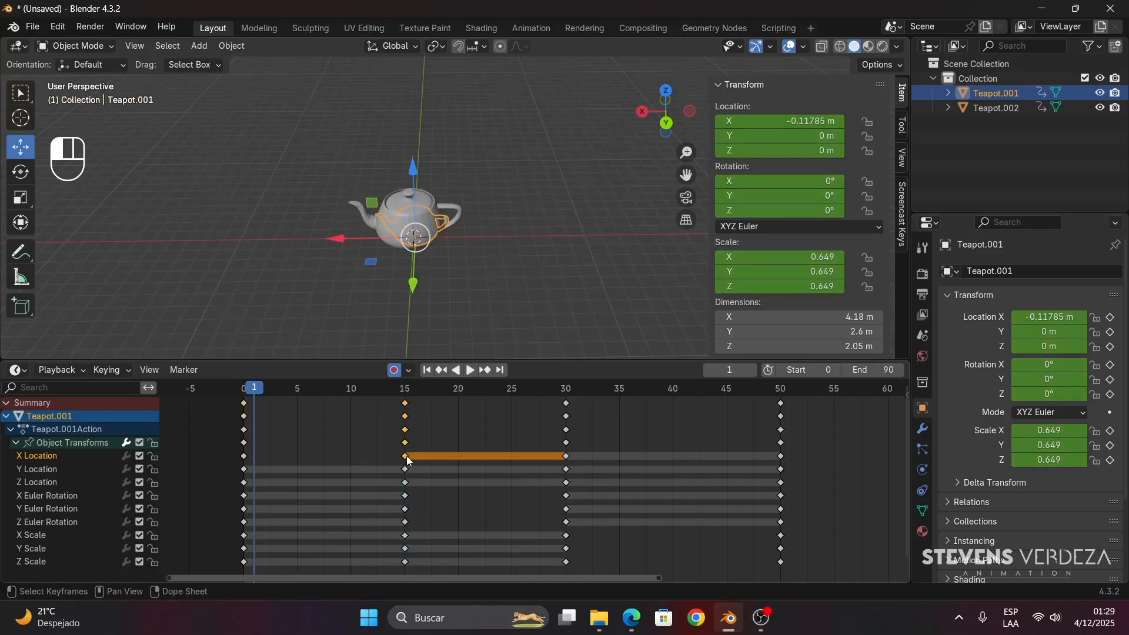
key(space)
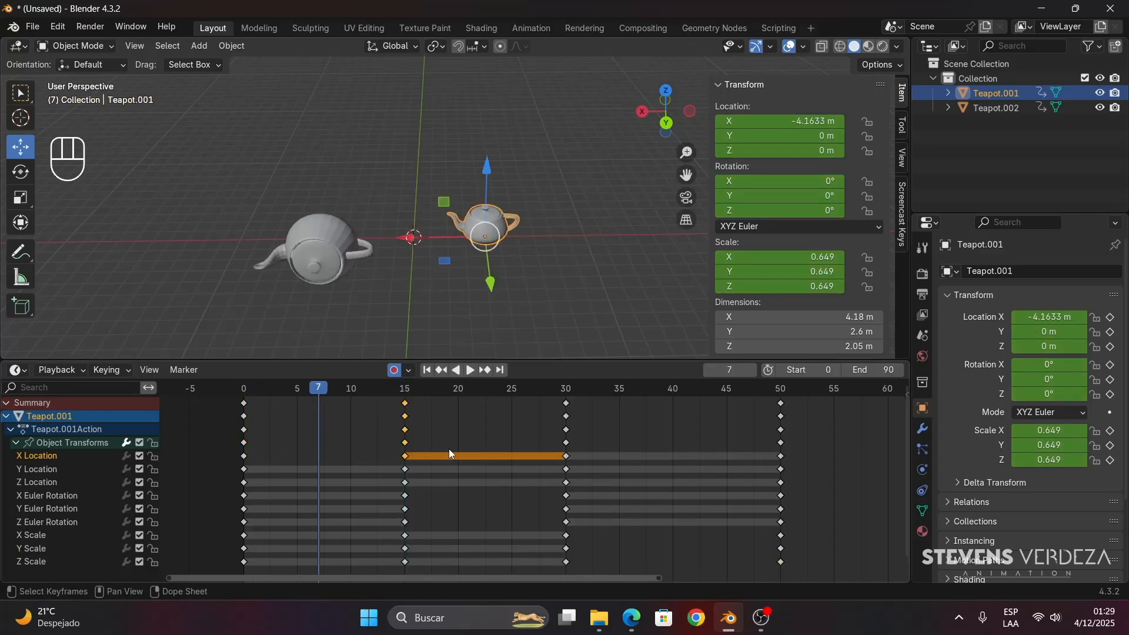
- Box-select the X Location keyframes from frame 15 to 50, scrub that range, and return to frame 15 with nothing selected
drag(391, 450, 799, 460)
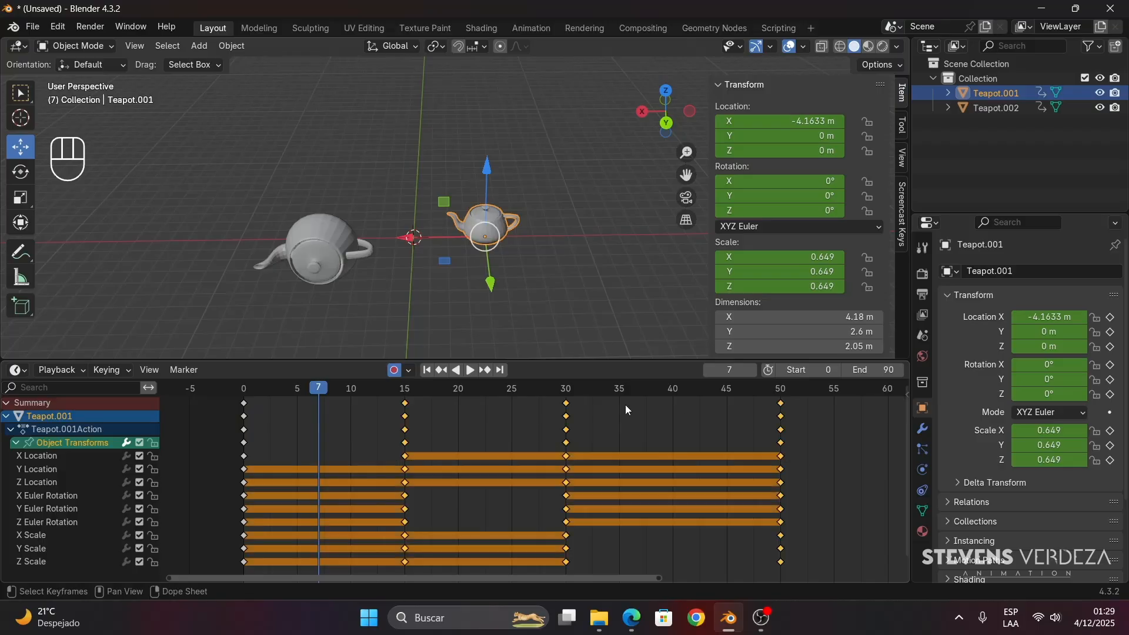
key(space)
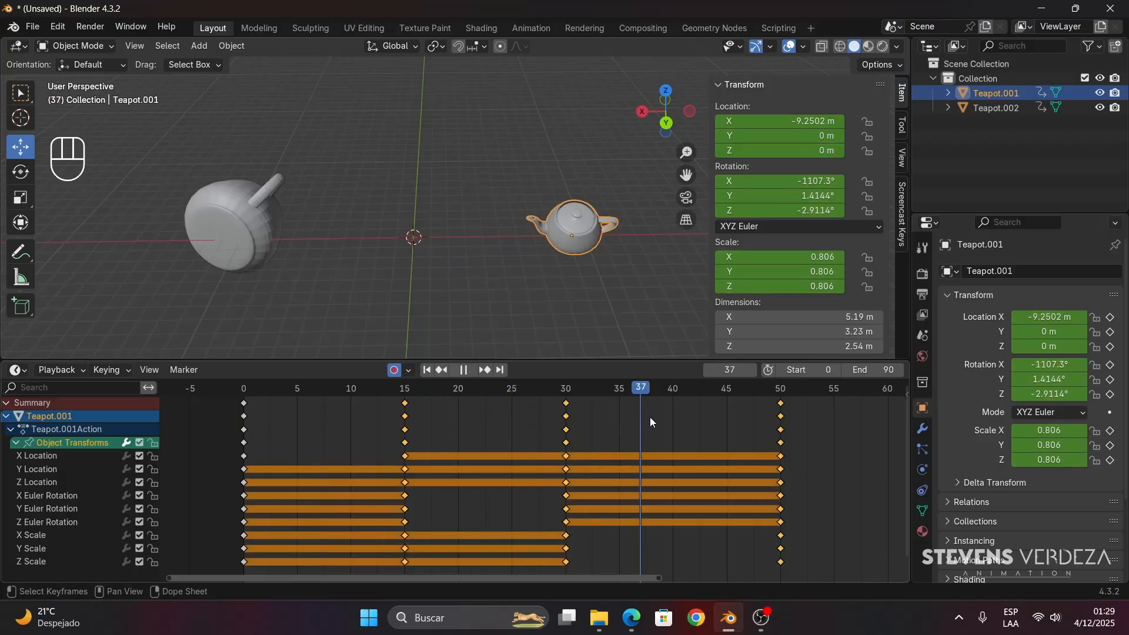
drag(390, 451, 455, 455)
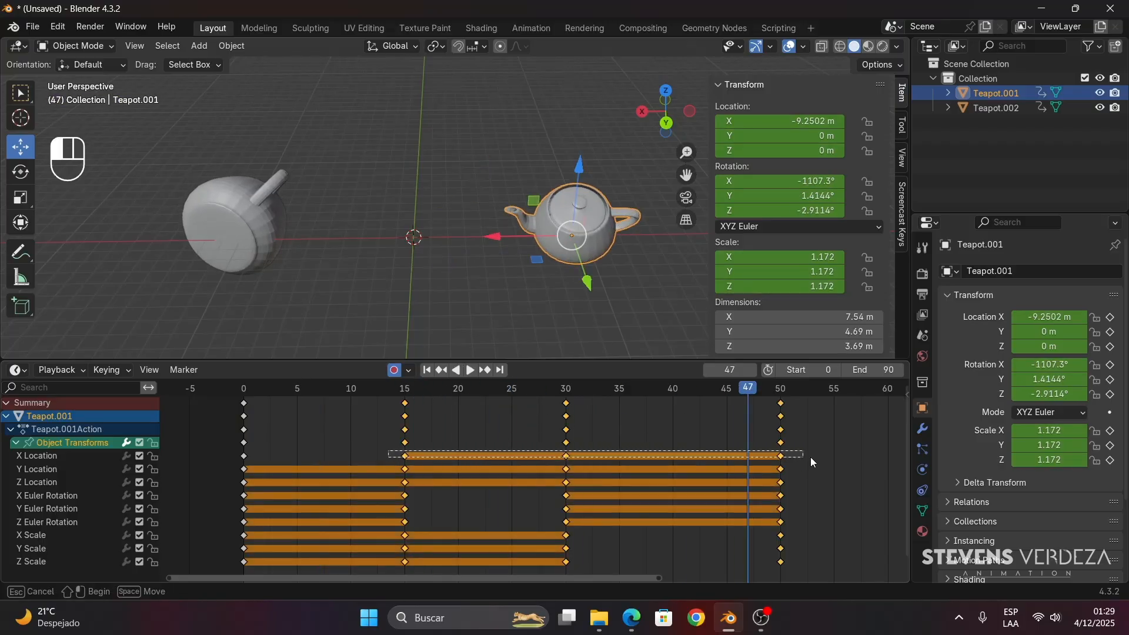
drag(810, 457, 817, 458)
click(621, 446)
drag(497, 389, 407, 416)
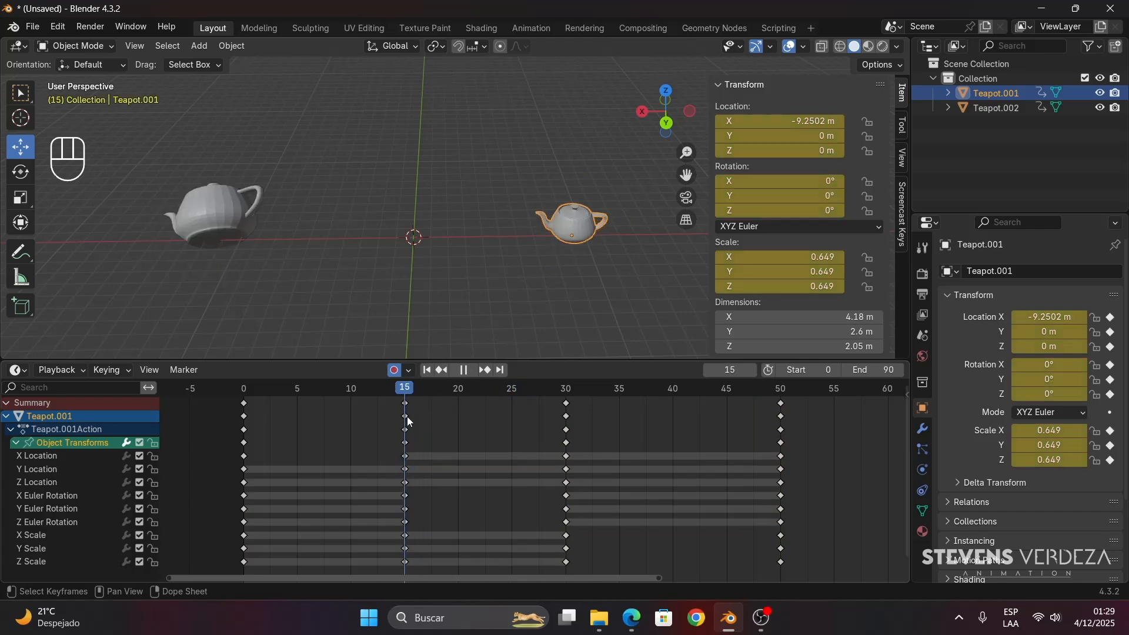
- Scrub between frames 15 and 30 to check the X Location channel, stopping at frame 30
key(space)
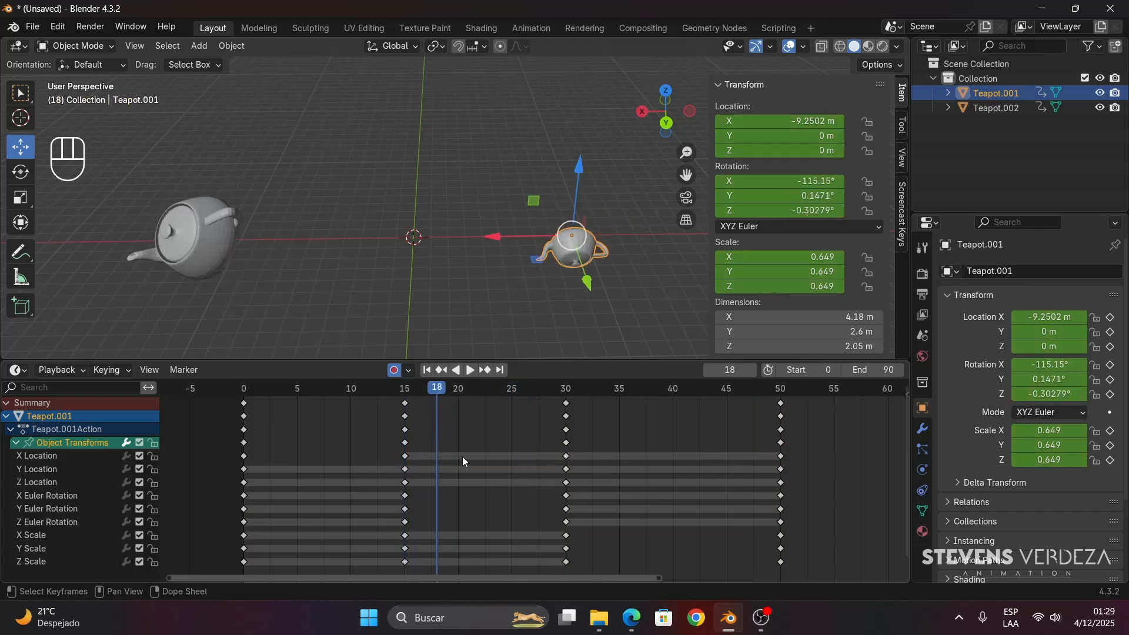
drag(422, 391, 403, 393)
key(space)
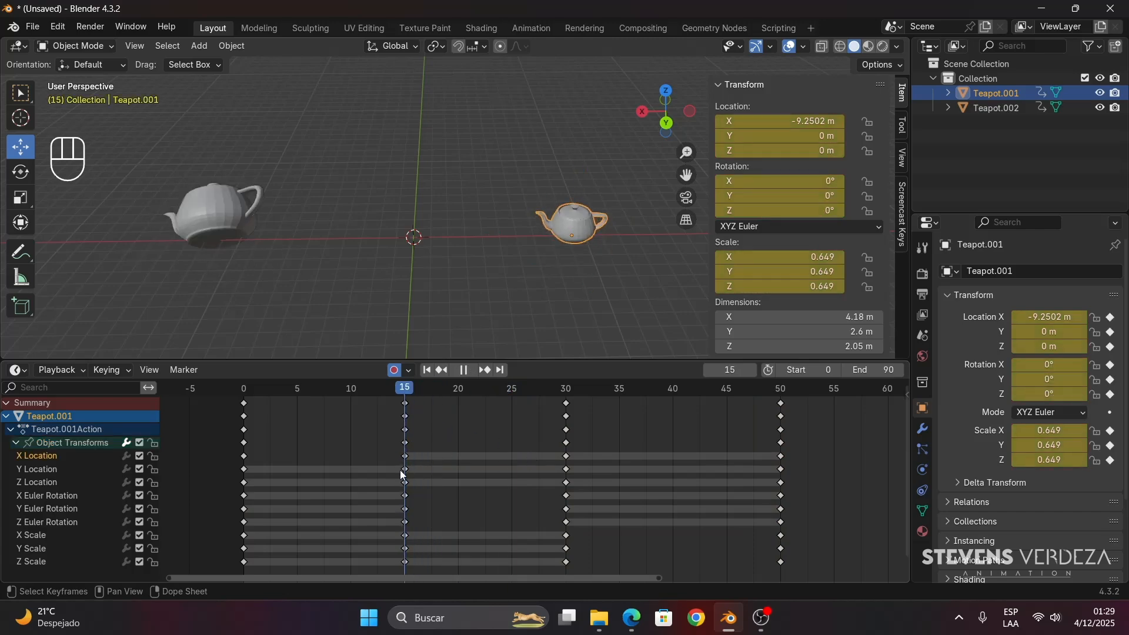
key(space)
key(space)
key(space)
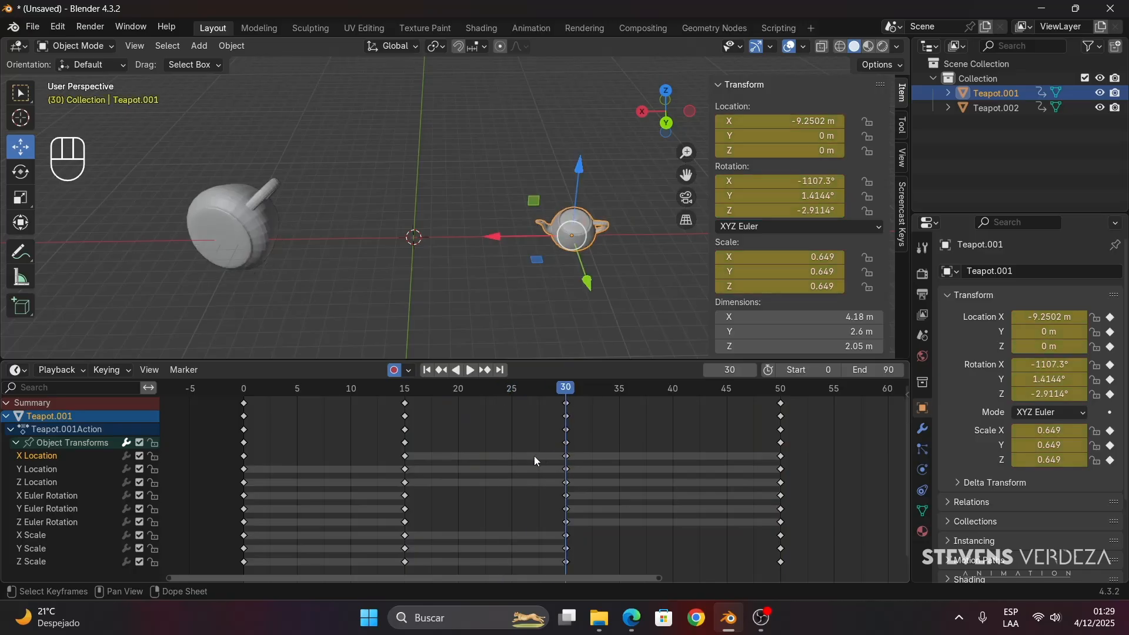
- Select the X Location keyframes from frame 15 to 50, and reduce the selection to the one at frame 15
click(404, 456)
click(566, 455)
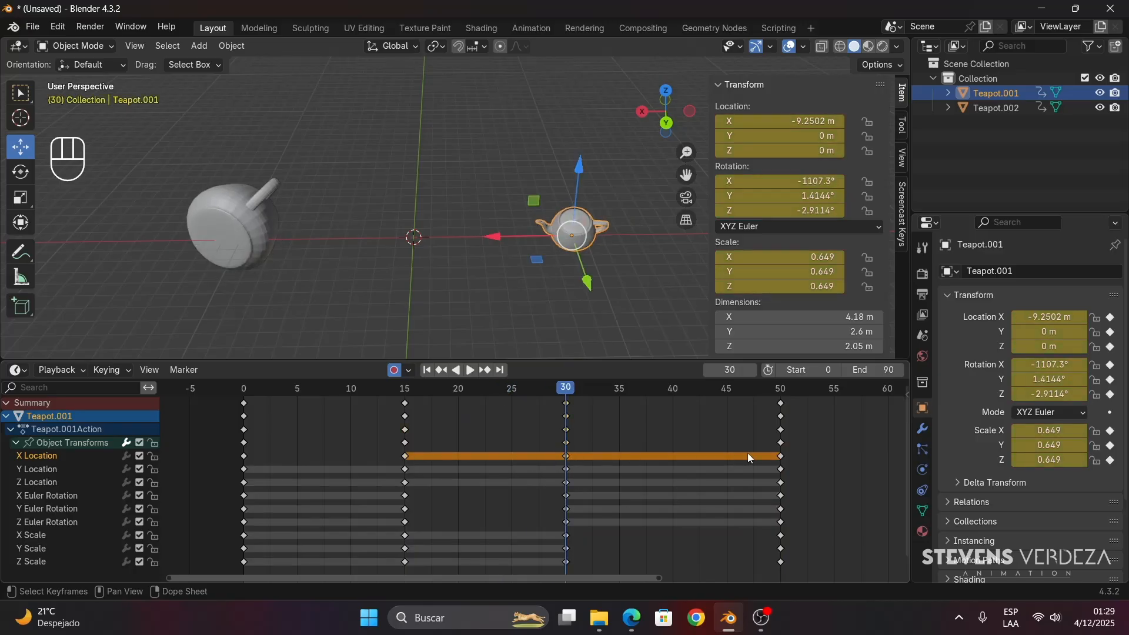
drag(784, 459, 382, 462)
click(402, 462)
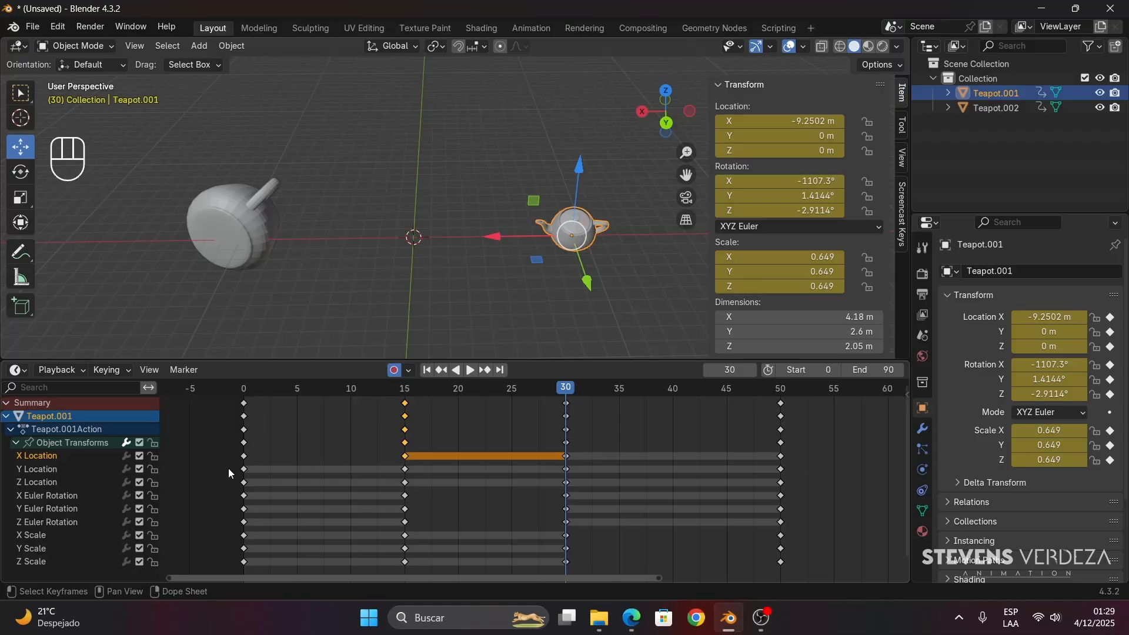
- Box-select the Y and Z Location keyframes from frame 0 to 50 and scrub back to frame 21
drag(228, 468, 379, 468)
drag(598, 471, 816, 482)
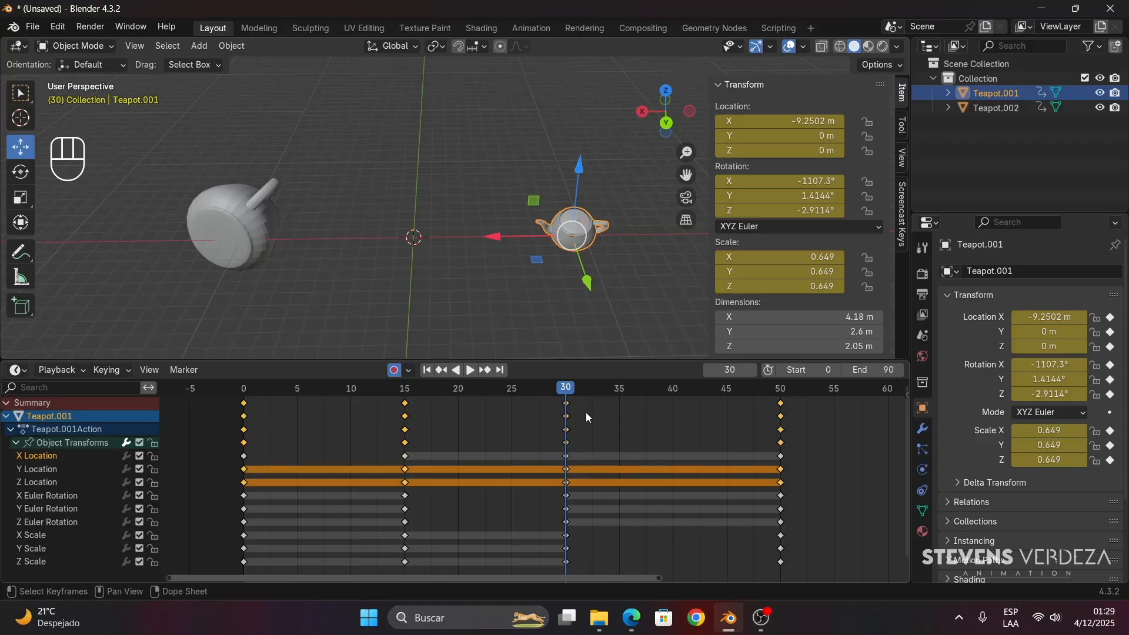
key(shift+Left)
key(space)
key(space)
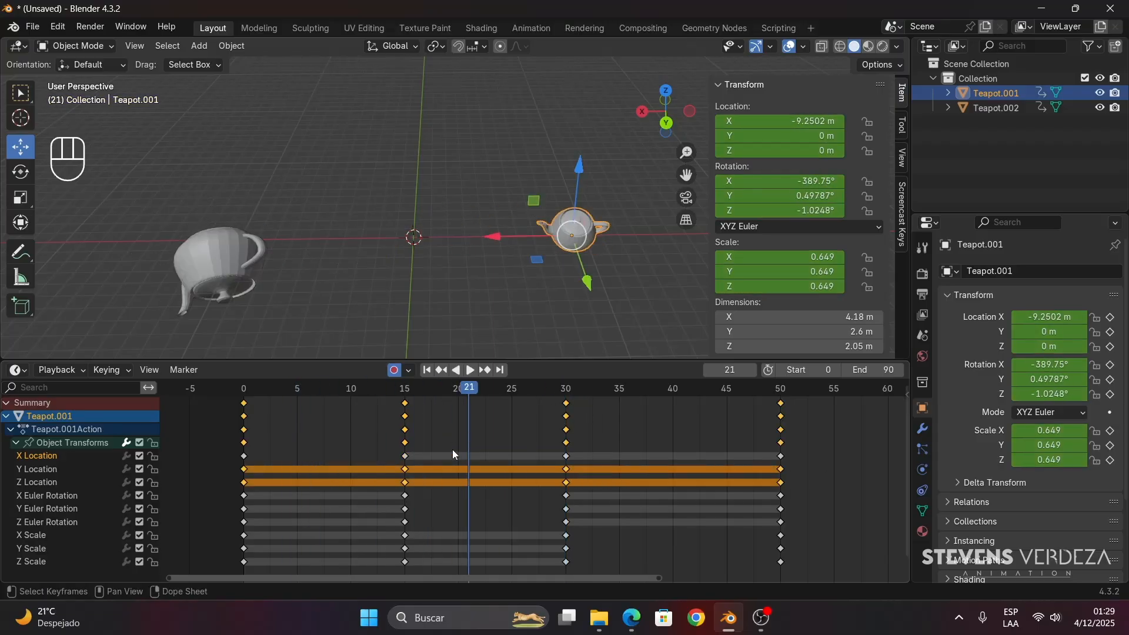
- Box-select the X, Y and Z Euler Rotation keyframes from frame 0 to 15, scrubbing that range
click(411, 499)
drag(428, 388, 249, 496)
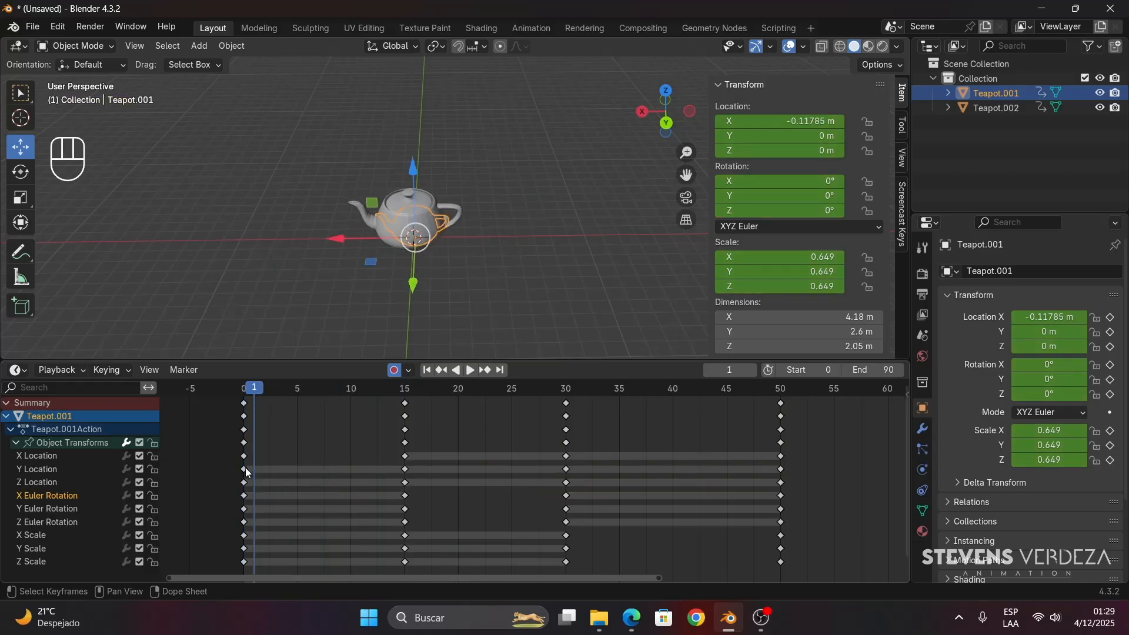
click(253, 389)
drag(424, 500, 235, 525)
click(406, 389)
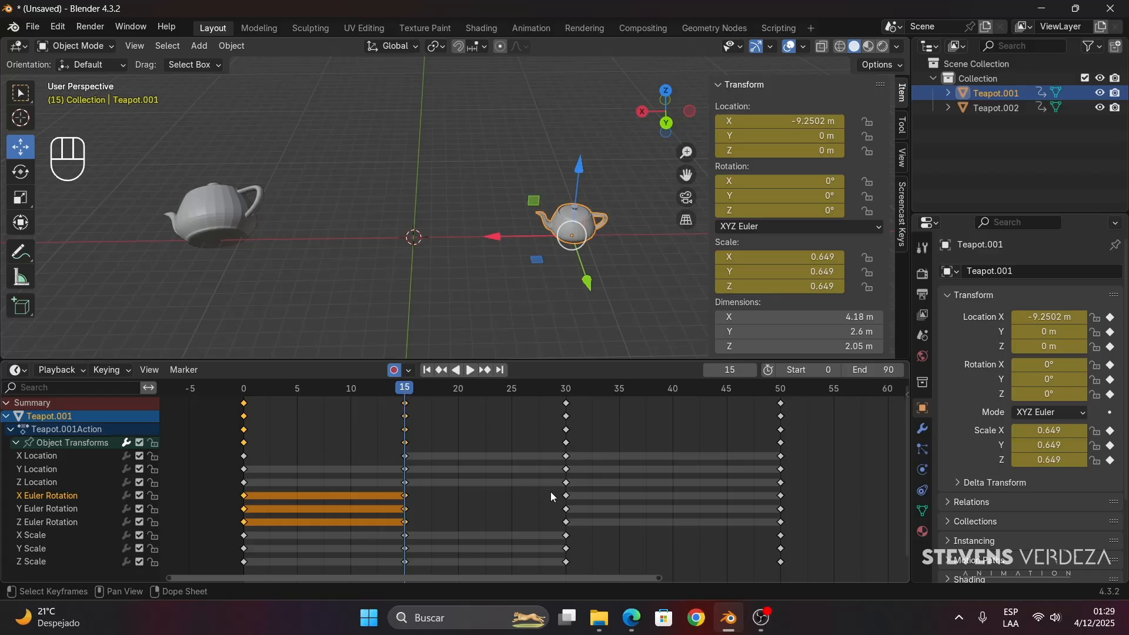
- Scrub the rotation from frame 15 to 30, and box-select the Euler Rotation keyframes between frames 30 and 50
click(470, 370)
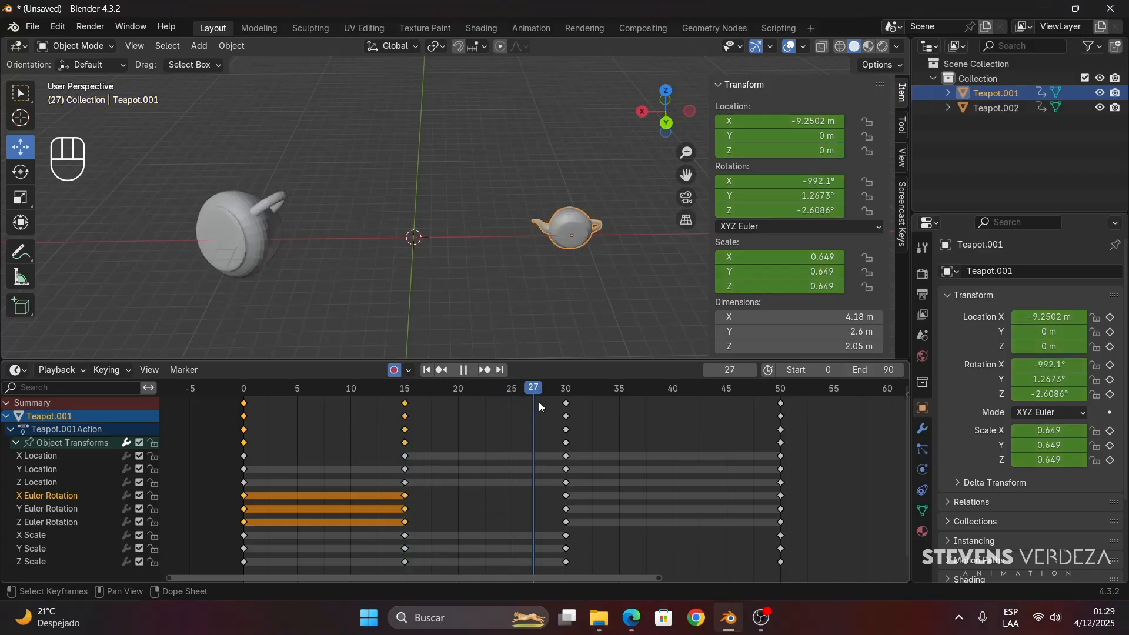
key(space)
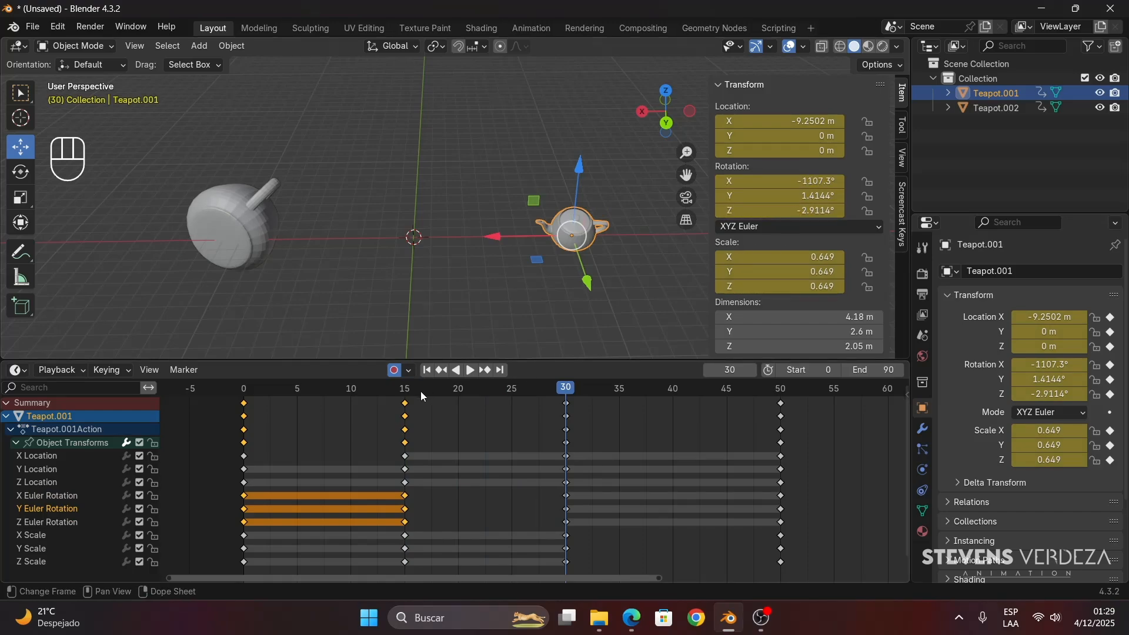
drag(422, 396, 573, 408)
drag(817, 496, 557, 528)
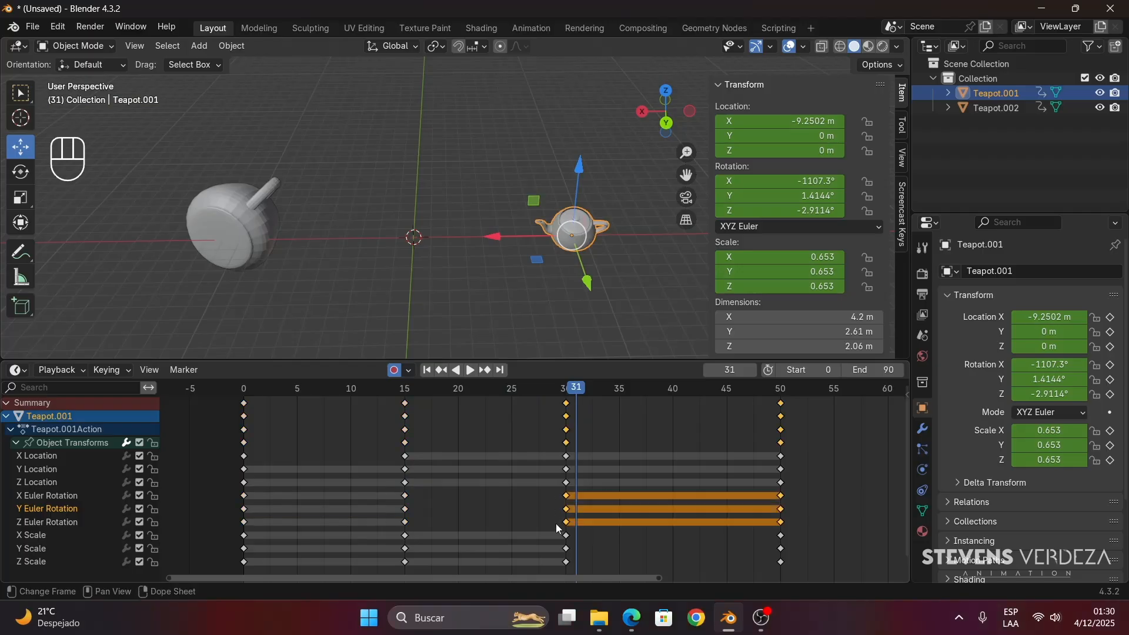
drag(575, 389, 564, 553)
click(562, 388)
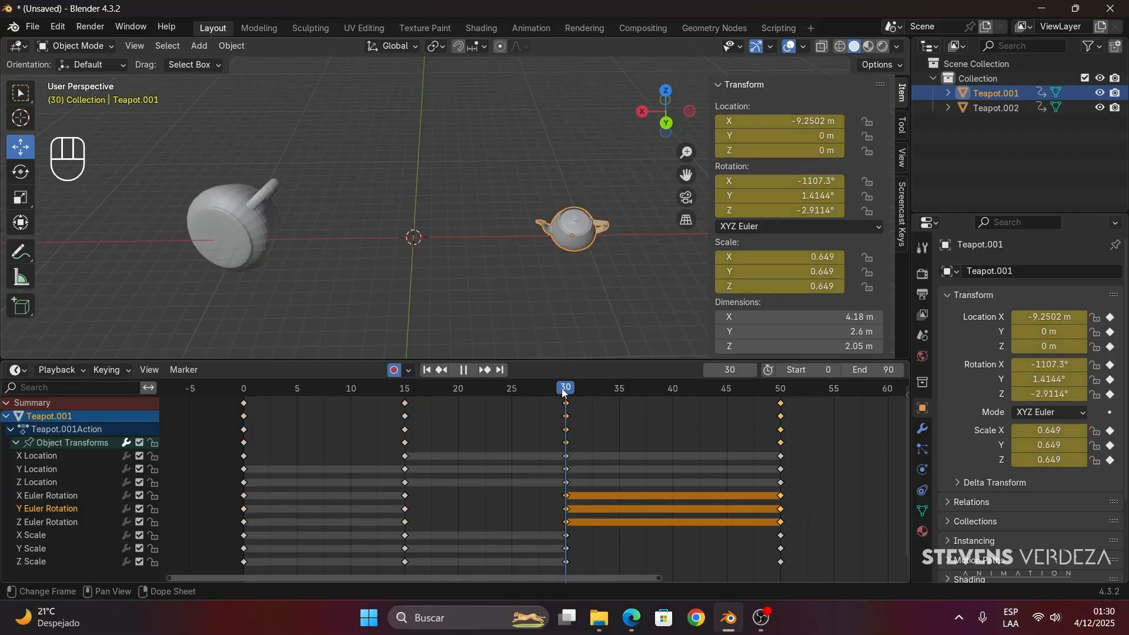
click(580, 392)
- Box-select the X, Y and Z Scale keyframes from frame 0 to 30 and stop the playhead at frame 30
drag(586, 550, 236, 531)
key(shift+Left)
key(space)
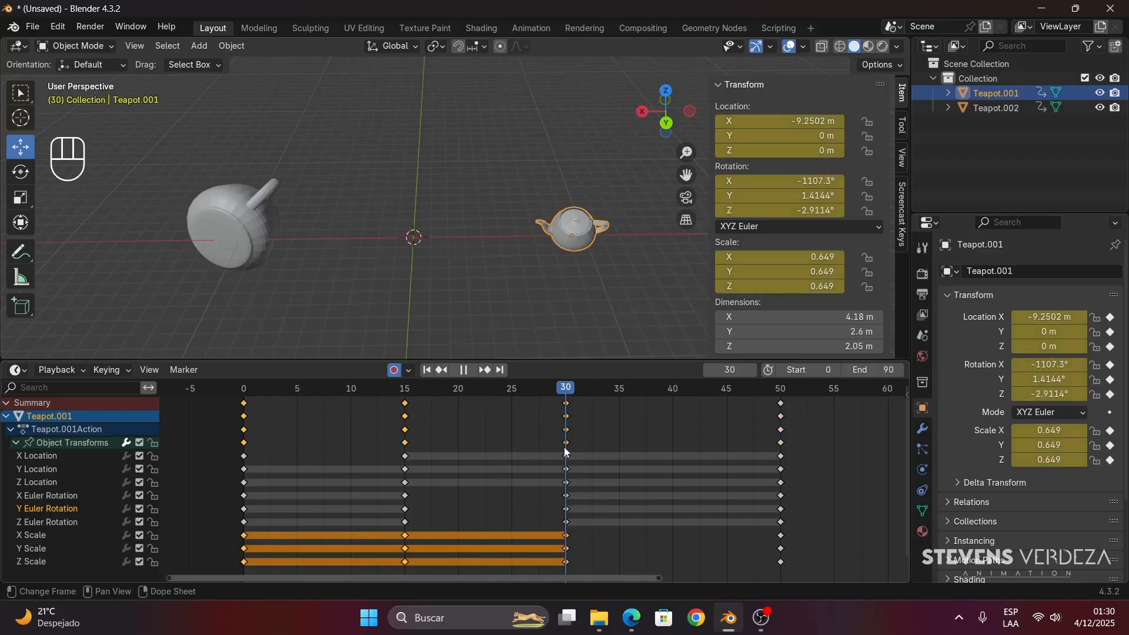
key(space)
- Select Teapot.002, expand its Object Transforms channels, enlarge the timeline and scrub its animation up to frame 30
click(254, 252)
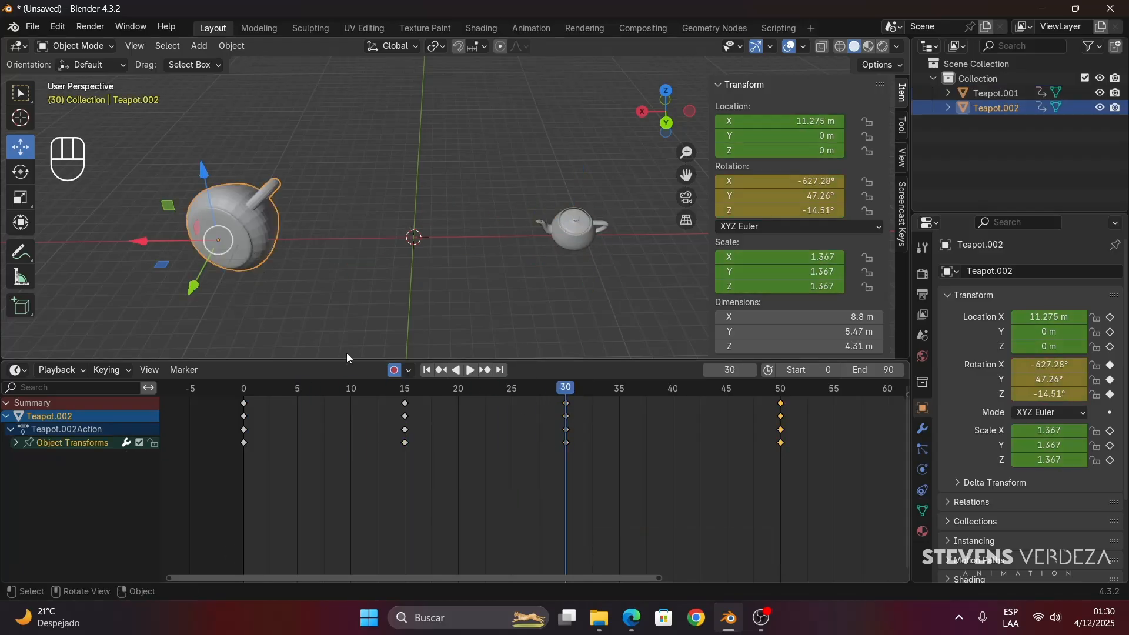
click(17, 443)
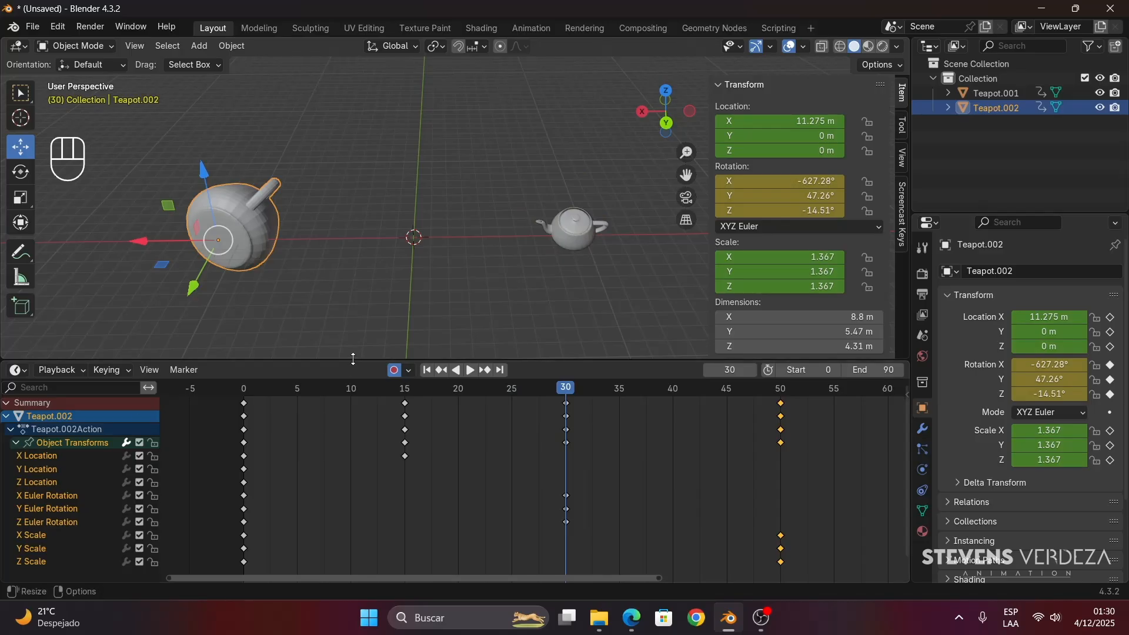
drag(390, 359, 390, 340)
drag(306, 372, 564, 410)
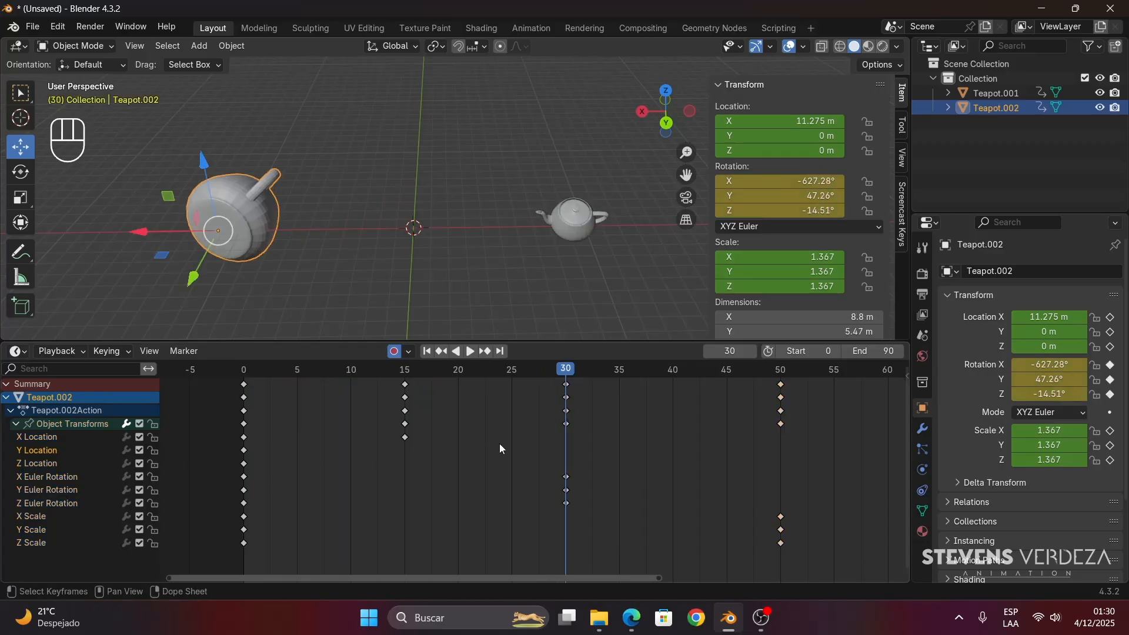
- Box-select Teapot.002's Euler Rotation keyframes at frames 0 and 30 and its Scale keyframes at frame 50, scrubbing to frame 26
drag(584, 475, 197, 506)
drag(542, 371, 565, 496)
drag(810, 515, 728, 573)
drag(783, 372, 523, 441)
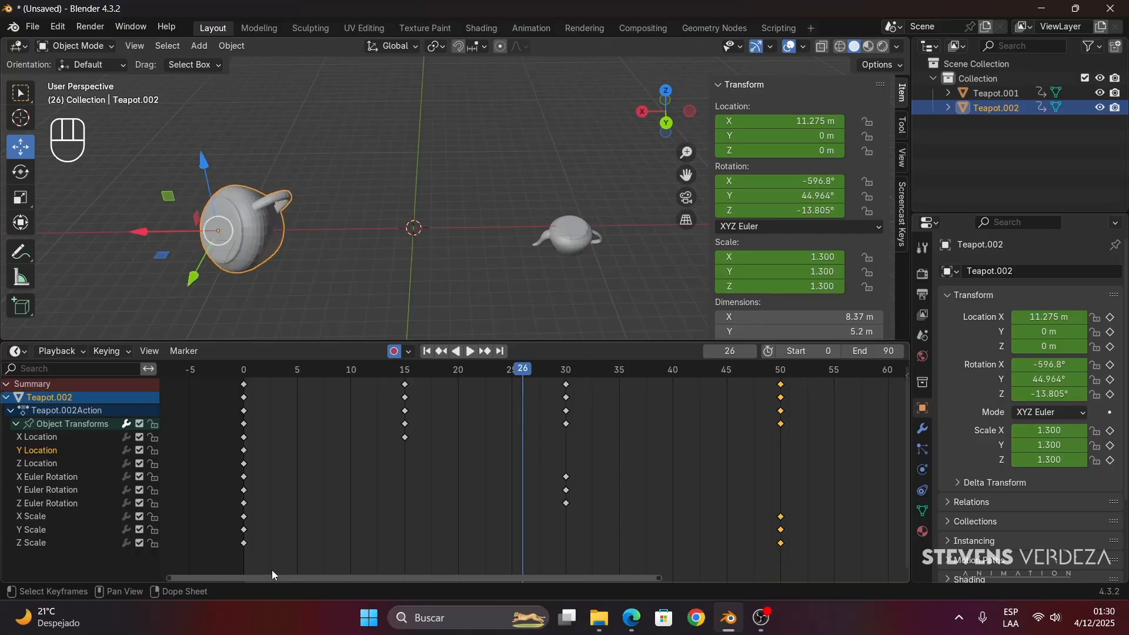
- Box-select Teapot.002's Scale keyframes at frame 0, preview the opening motion and return the playhead to frame 0
drag(258, 499, 202, 567)
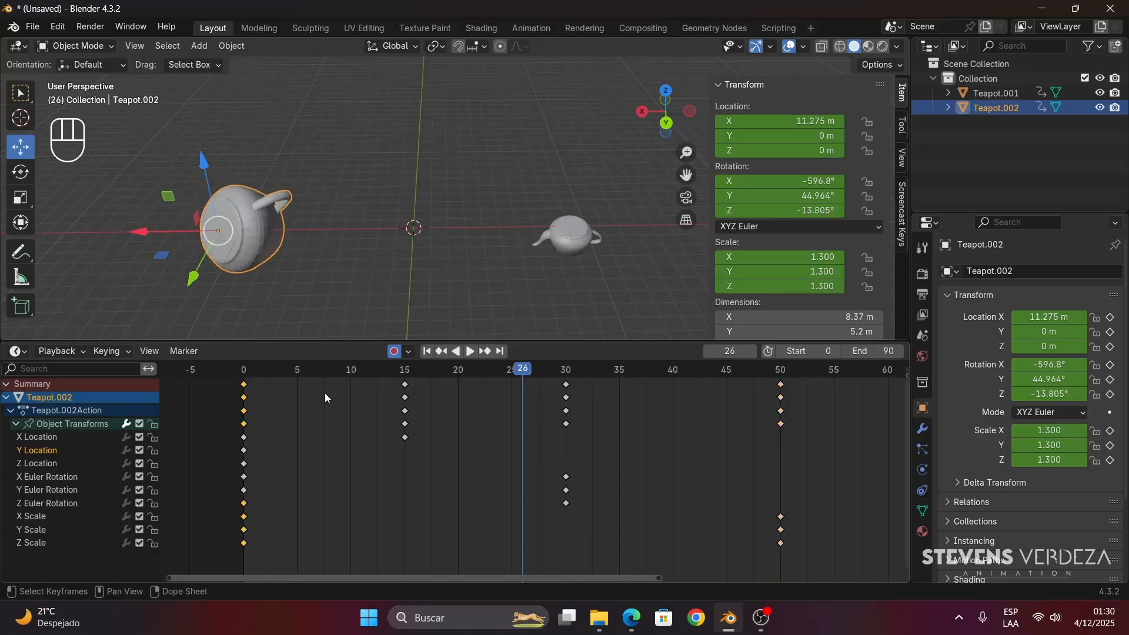
click(247, 374)
key(space)
drag(248, 376, 243, 421)
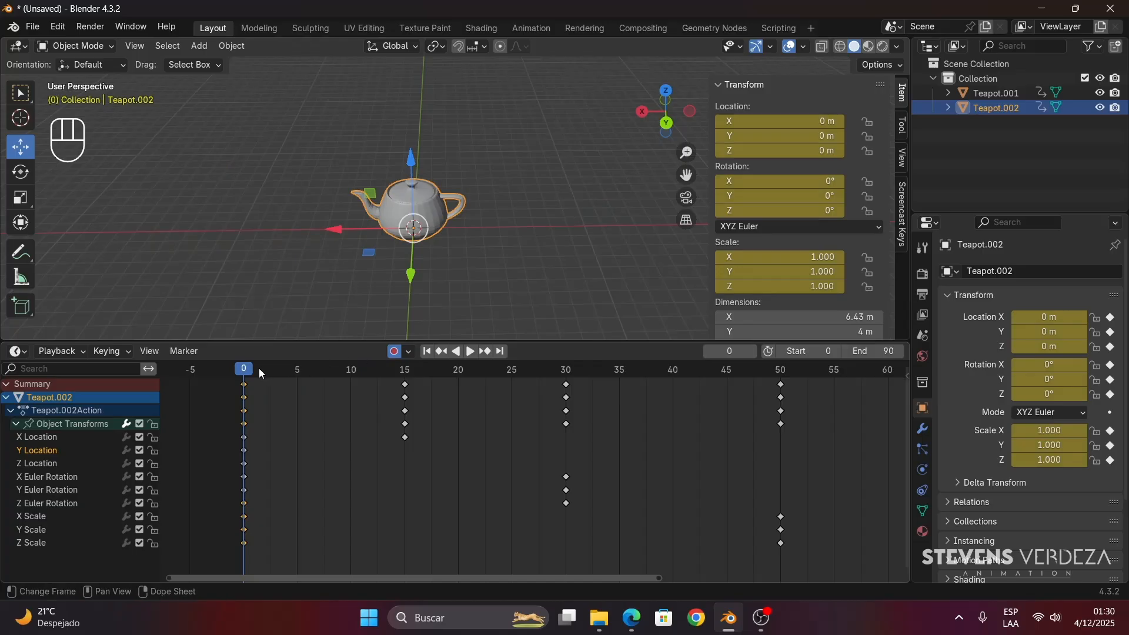
- Move Teapot.002's Euler Rotation keyframes from frame 0 to 15 and its Scale keyframes from frame 0 to 30, scrubbing the result
drag(259, 368, 405, 376)
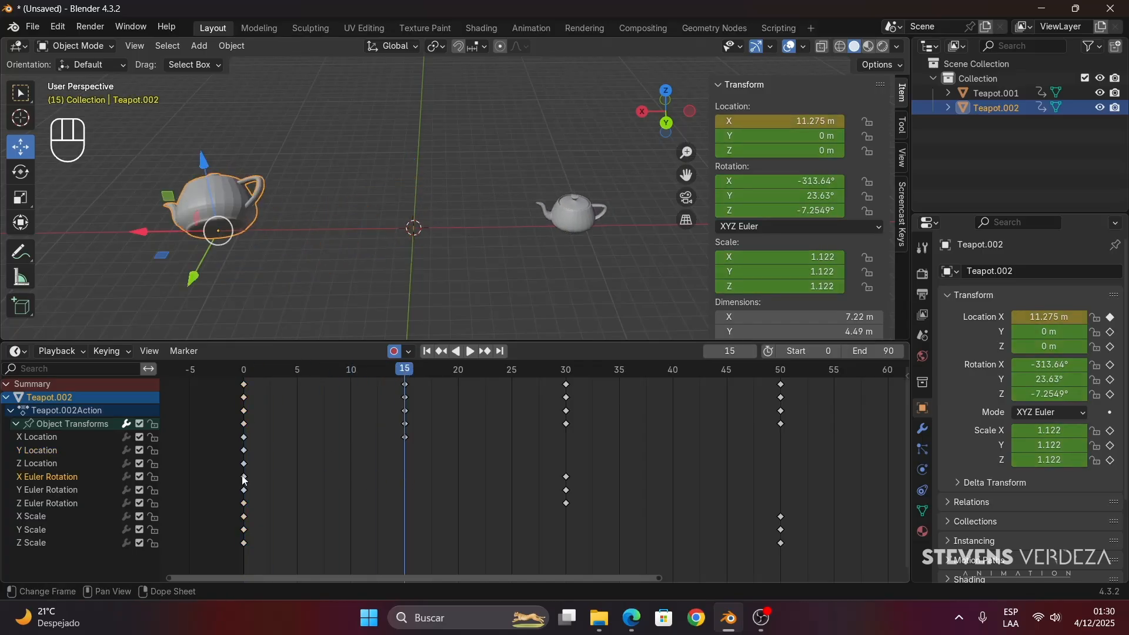
drag(245, 472, 408, 498)
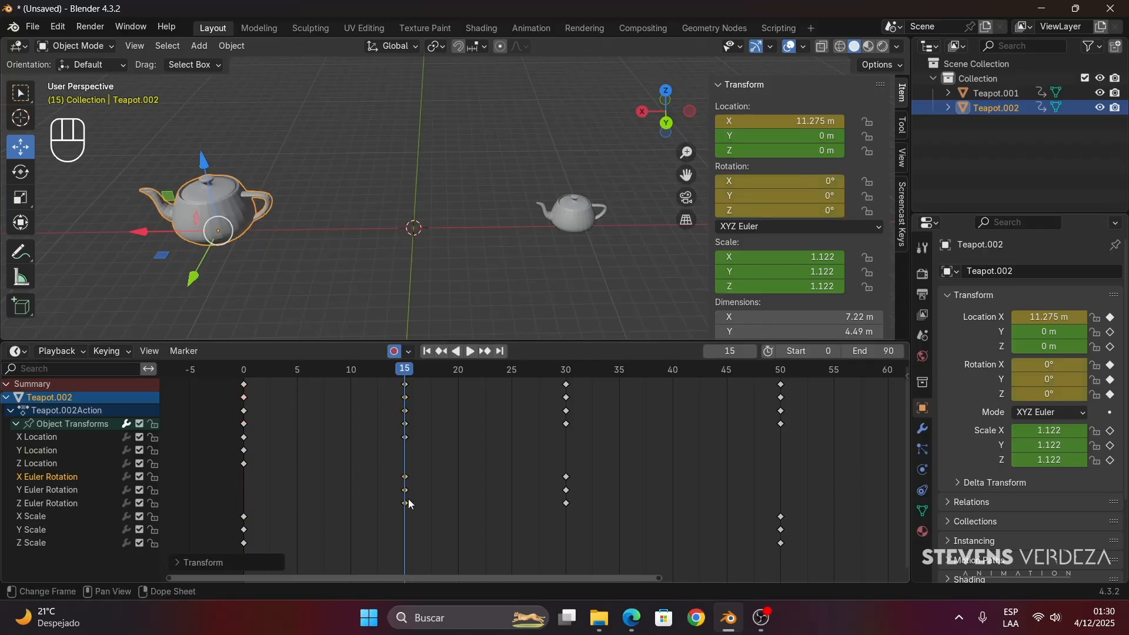
drag(406, 371, 401, 458)
key(space)
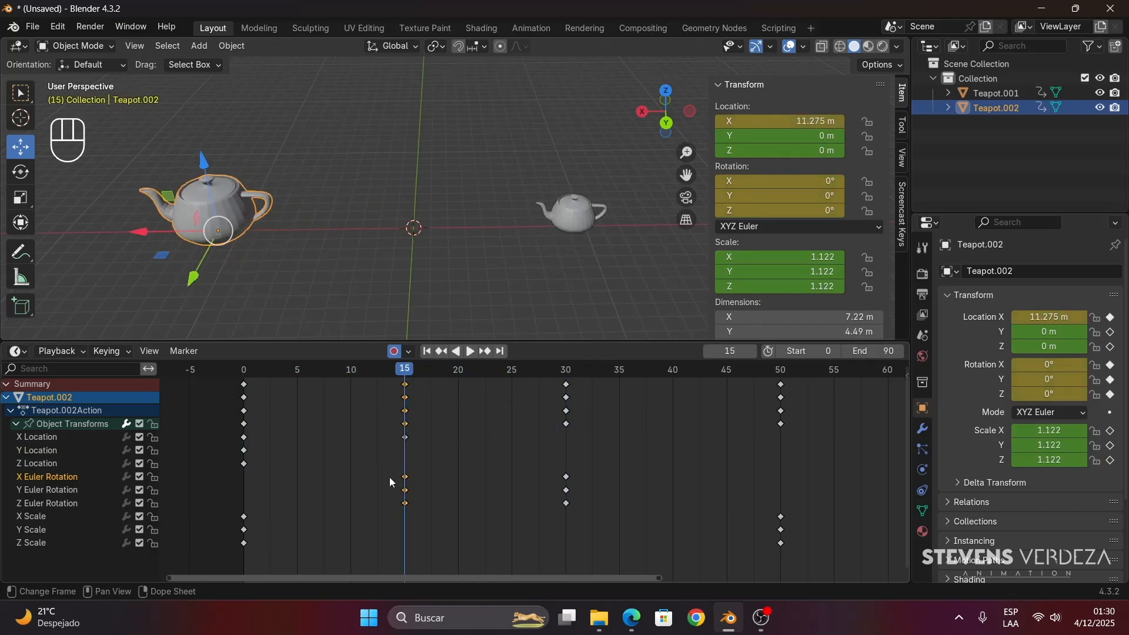
drag(288, 506, 568, 544)
drag(576, 371, 770, 401)
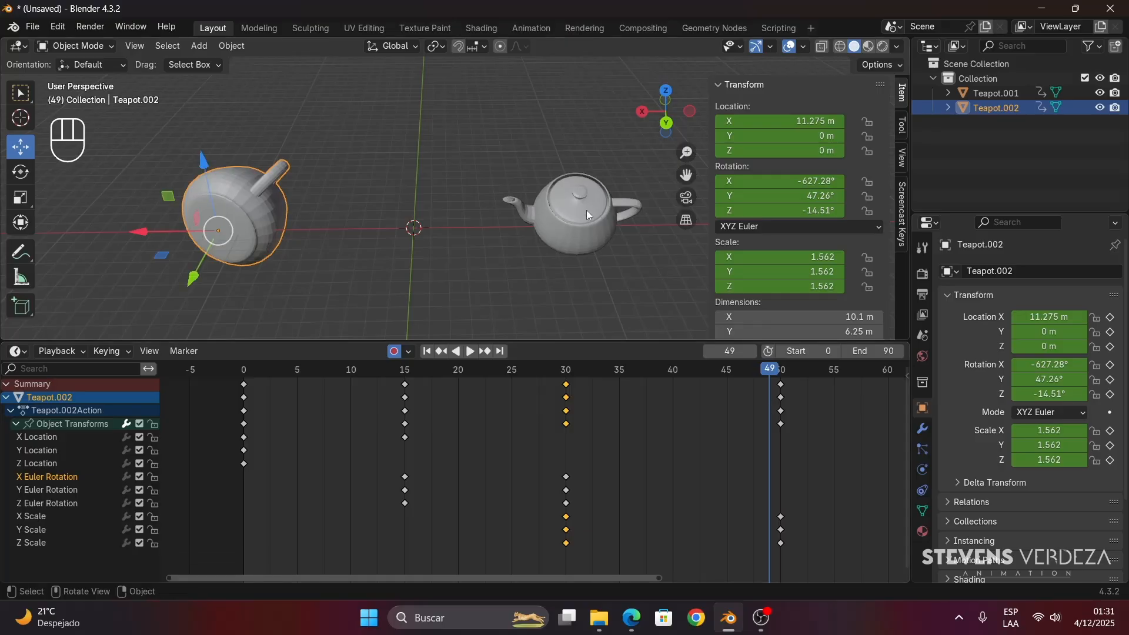
- Alternate between Teapot.001 and Teapot.002 to compare their keyframes while scrubbing, ending with Teapot.001 selected at frame 10
click(583, 204)
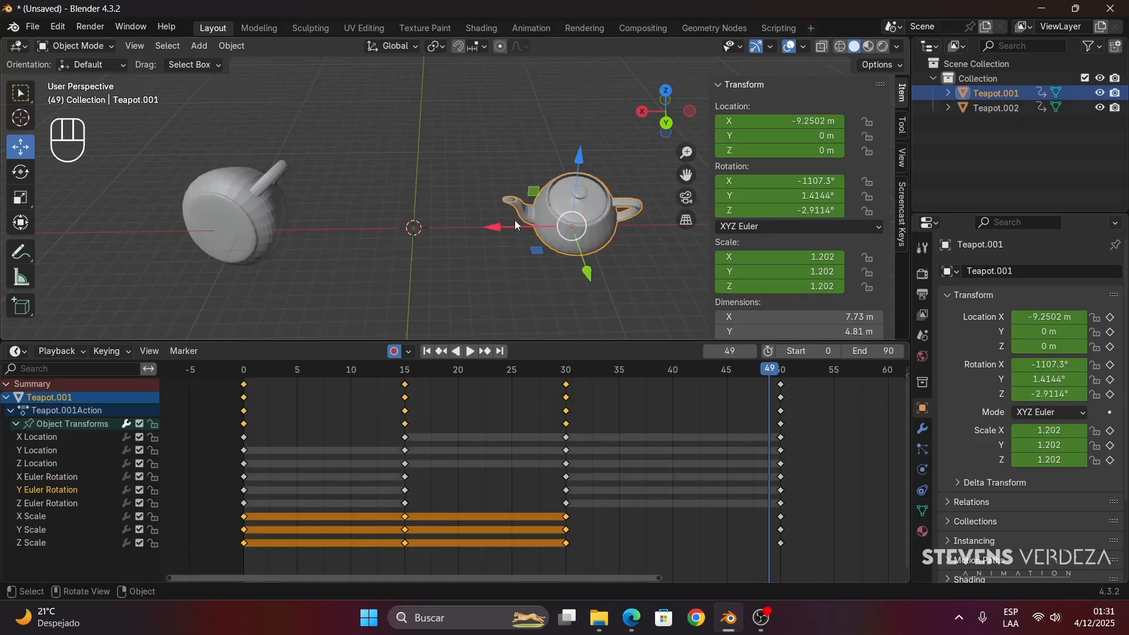
click(234, 220)
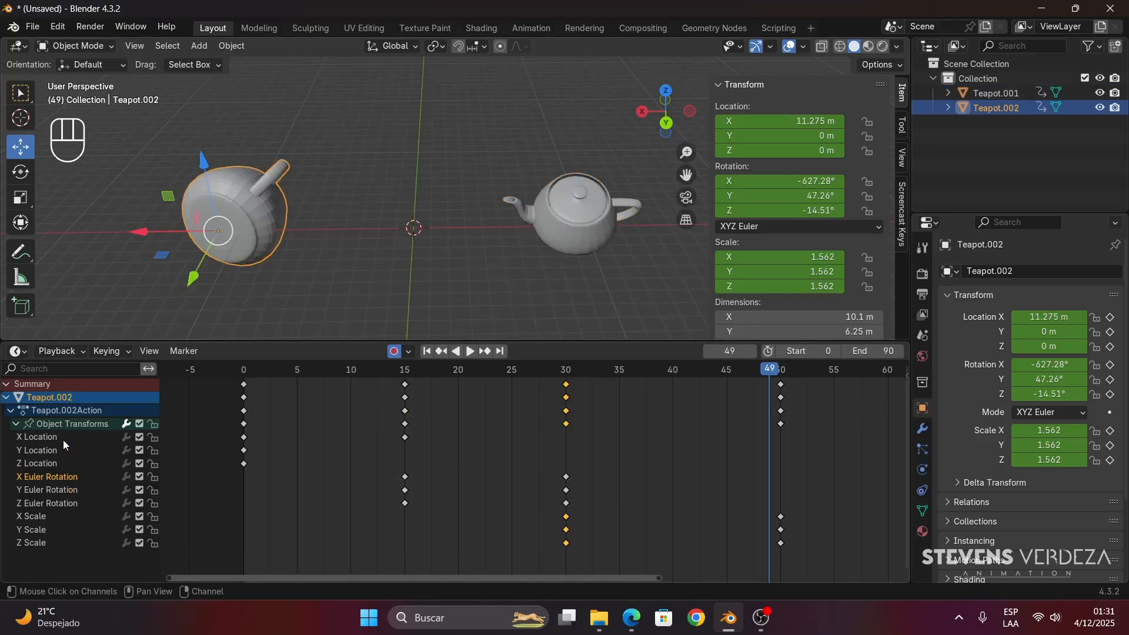
drag(256, 377, 526, 382)
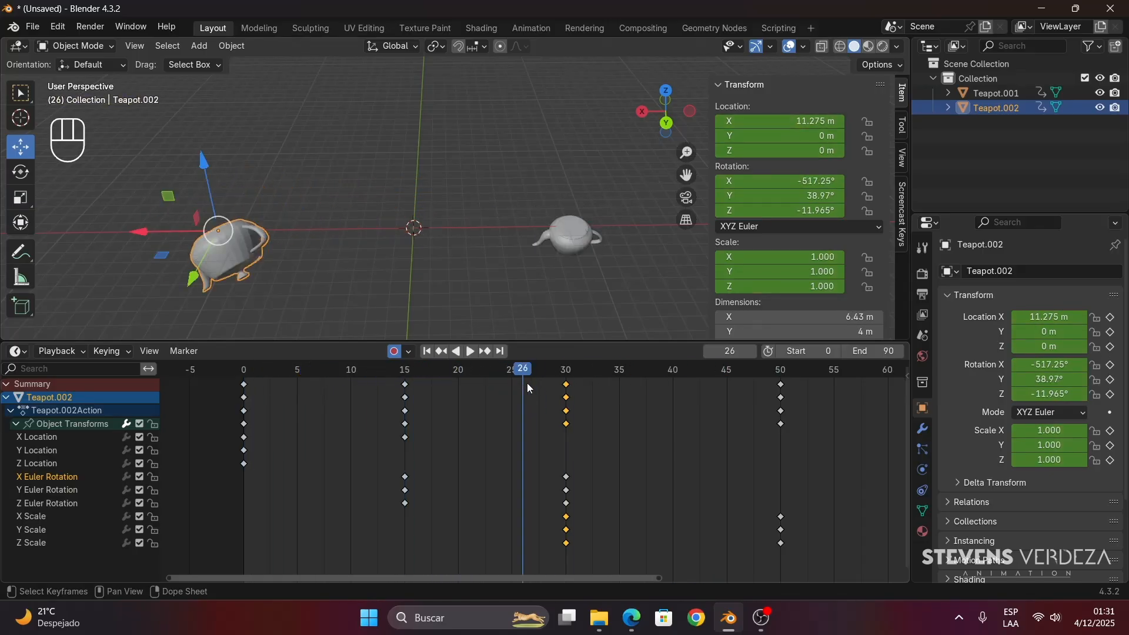
click(575, 238)
drag(406, 375, 355, 409)
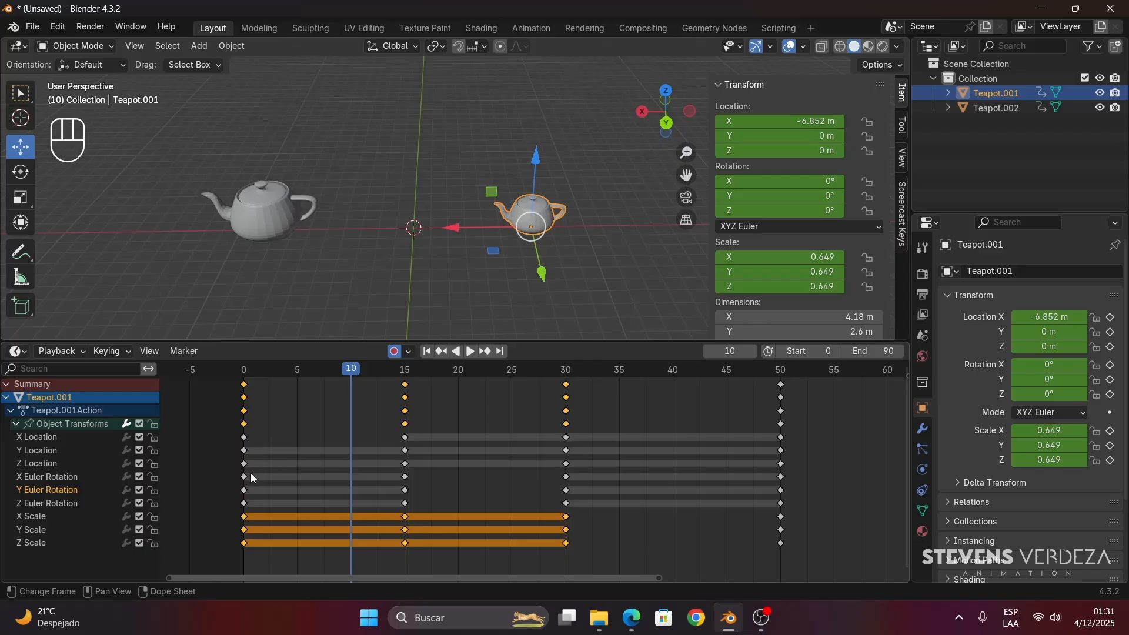
- Delete Teapot.001's X, Y and Z Euler Rotation keyframes at frame 0
drag(426, 473, 221, 519)
click(229, 495)
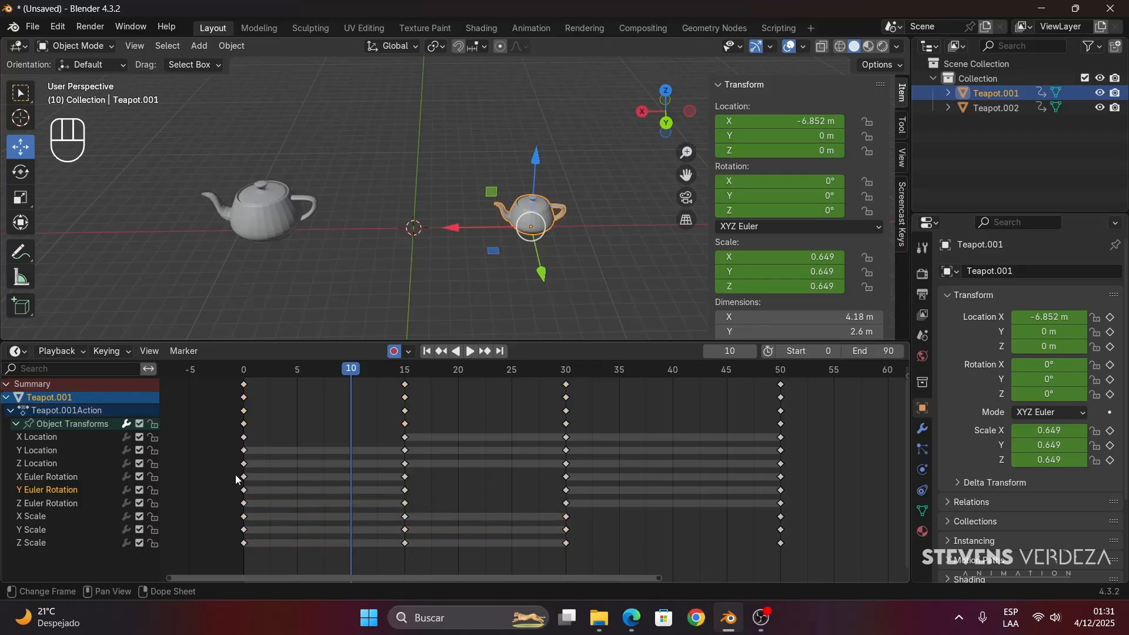
drag(235, 474, 407, 505)
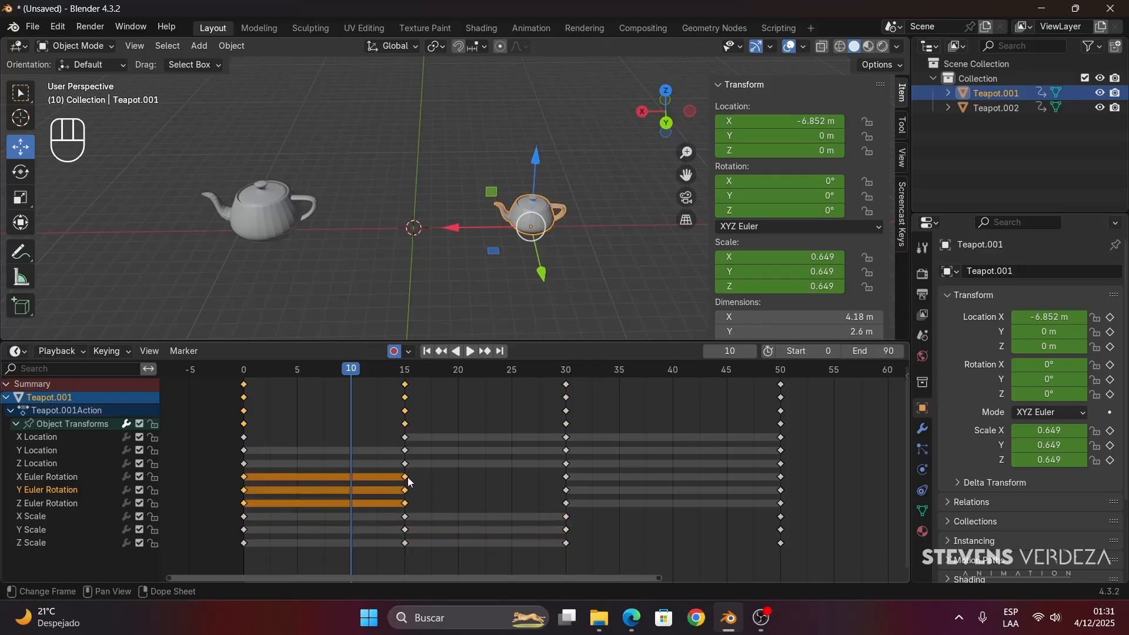
click(229, 476)
drag(228, 471, 254, 503)
key(Delete)
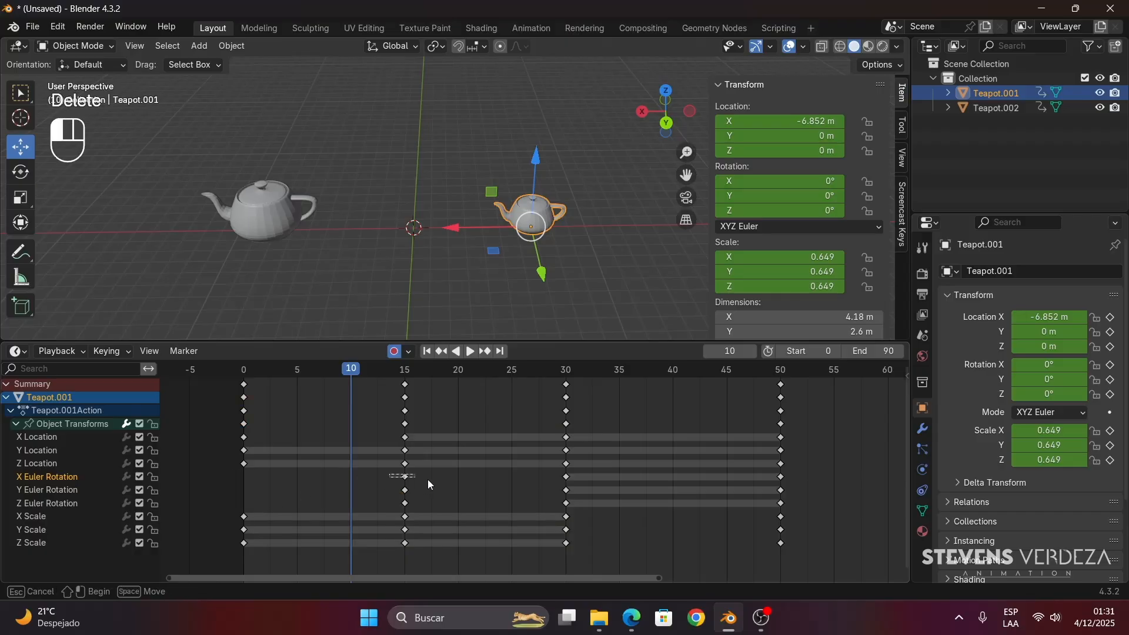
- Shift Teapot.001's Euler Rotation keyframes from frames 15 and 30 to frames 0 and 15, and scrub to frame 15
drag(576, 508, 568, 502)
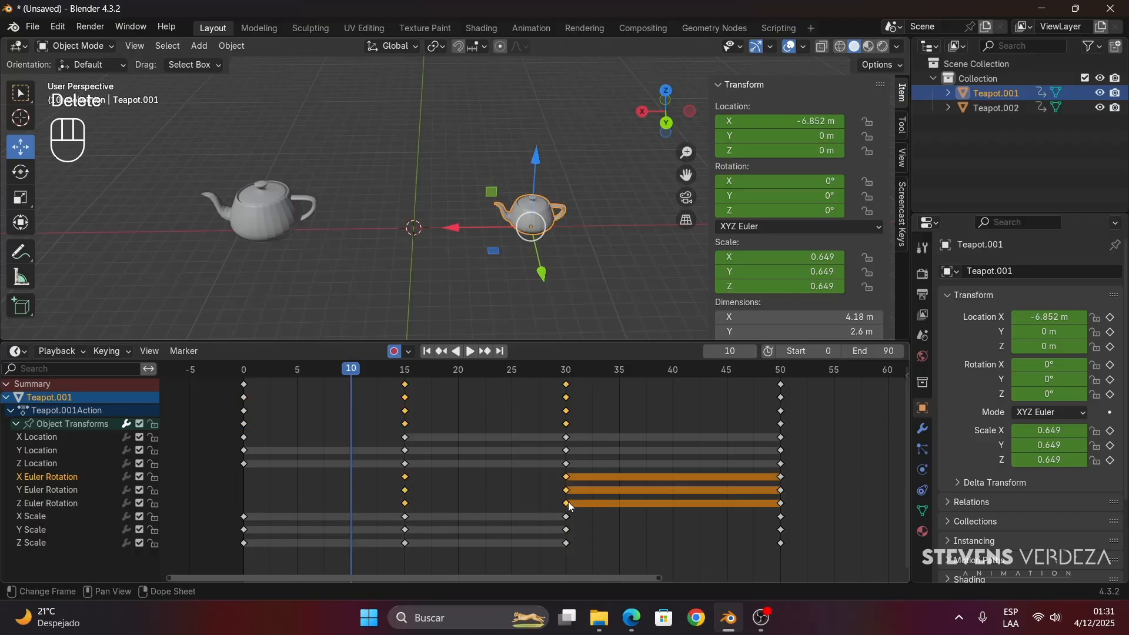
click(511, 503)
drag(369, 471, 406, 374)
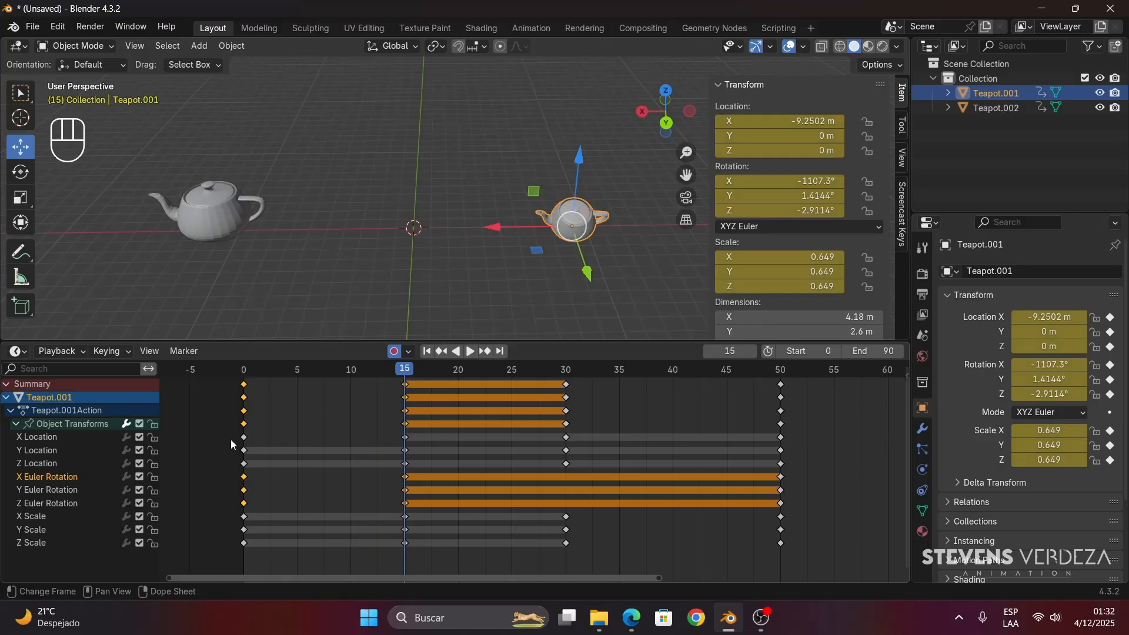
- Move Teapot.001's X Location keyframes from frames 0 and 15 to frames 15 and 30, and preview the retimed motion
drag(231, 437, 568, 441)
drag(405, 371, 600, 412)
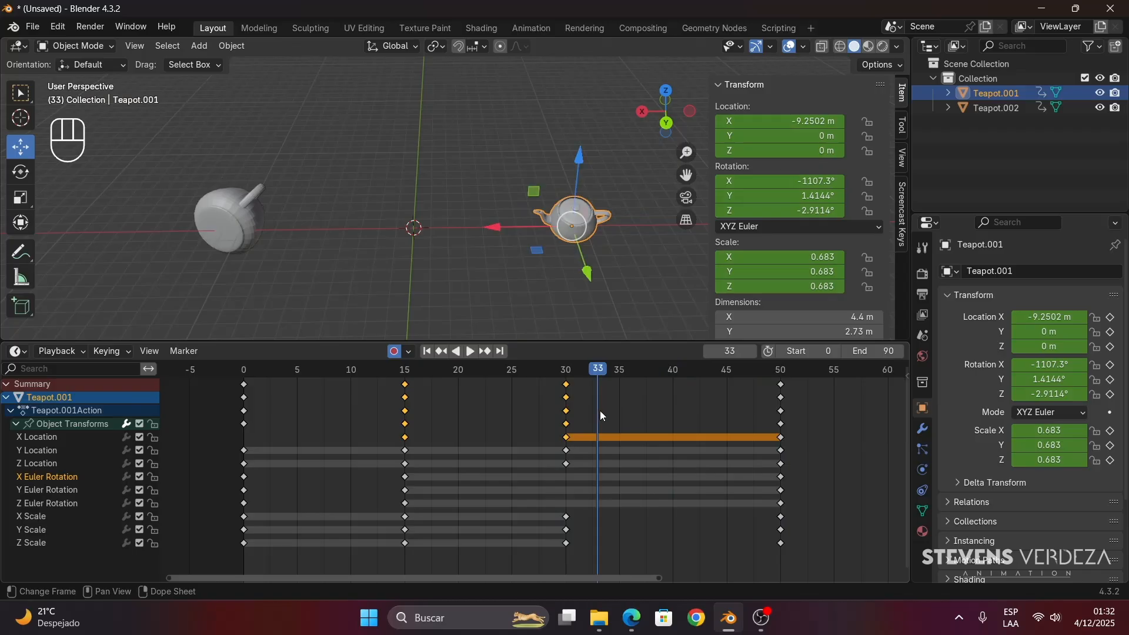
drag(795, 382, 421, 453)
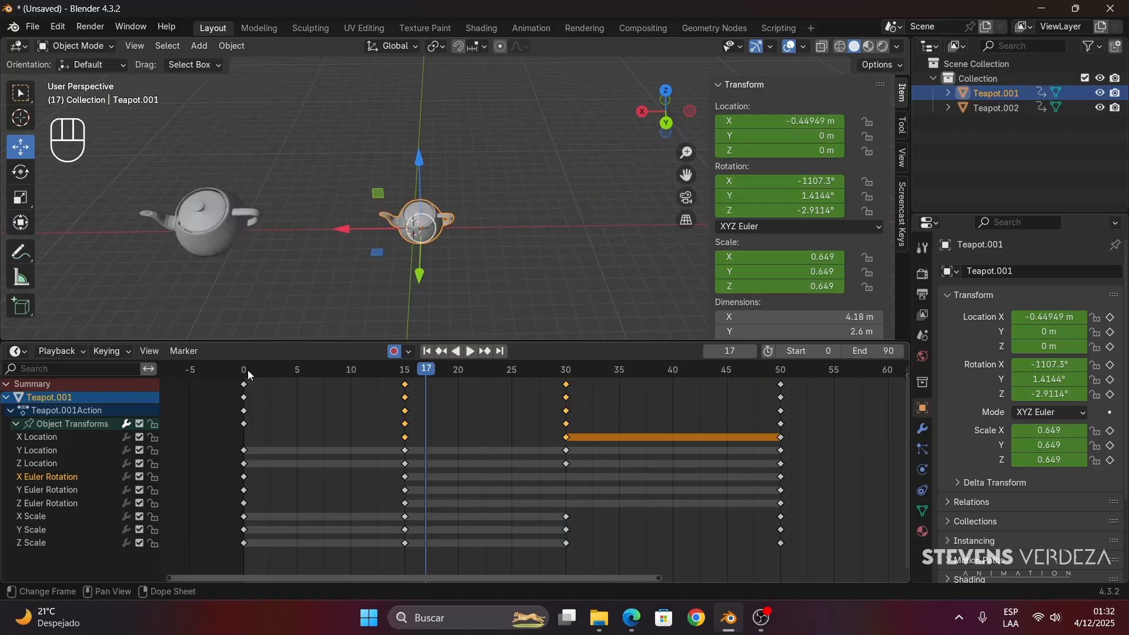
drag(248, 369, 404, 395)
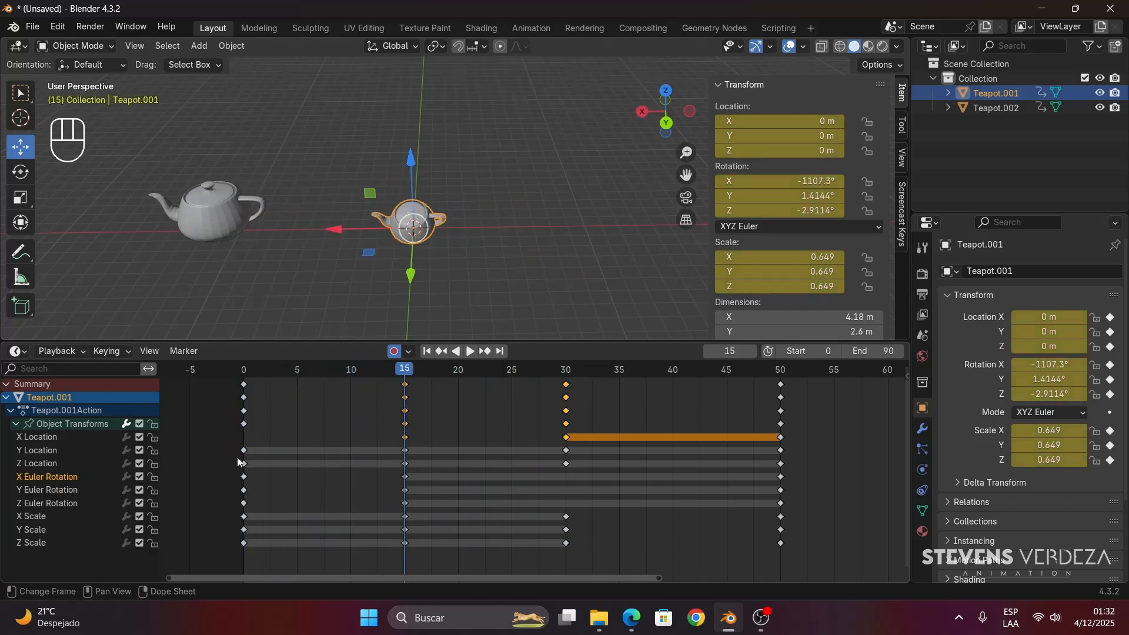
drag(290, 372, 254, 373)
key(space)
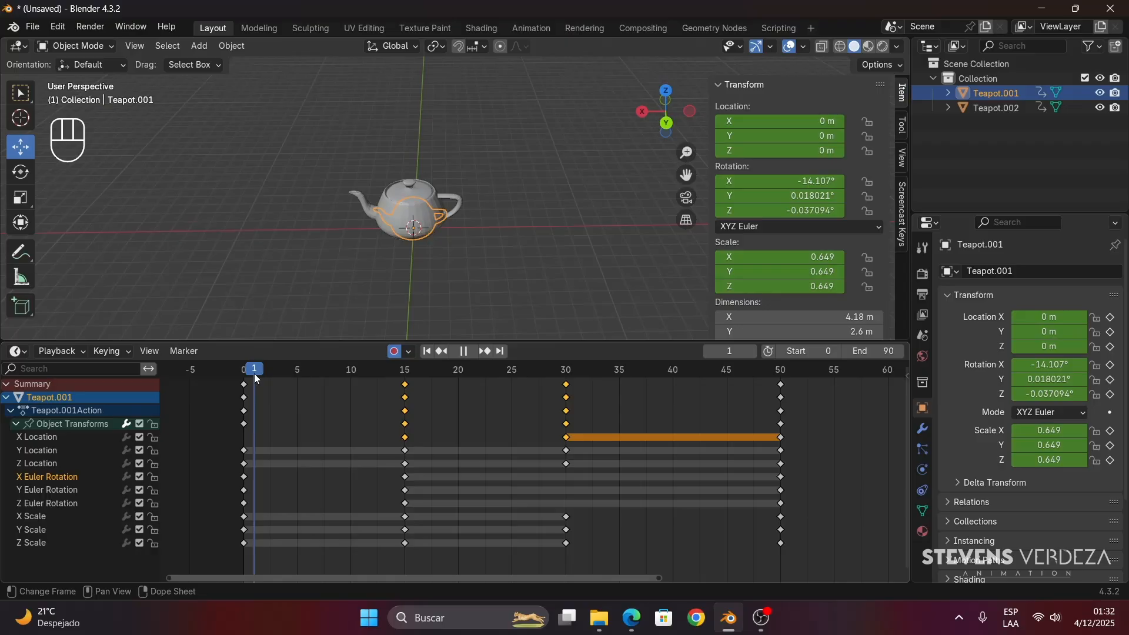
key(space)
- Delete all of Teapot.001's X and Y Euler Rotation keyframes
drag(391, 478, 637, 488)
drag(742, 489, 226, 497)
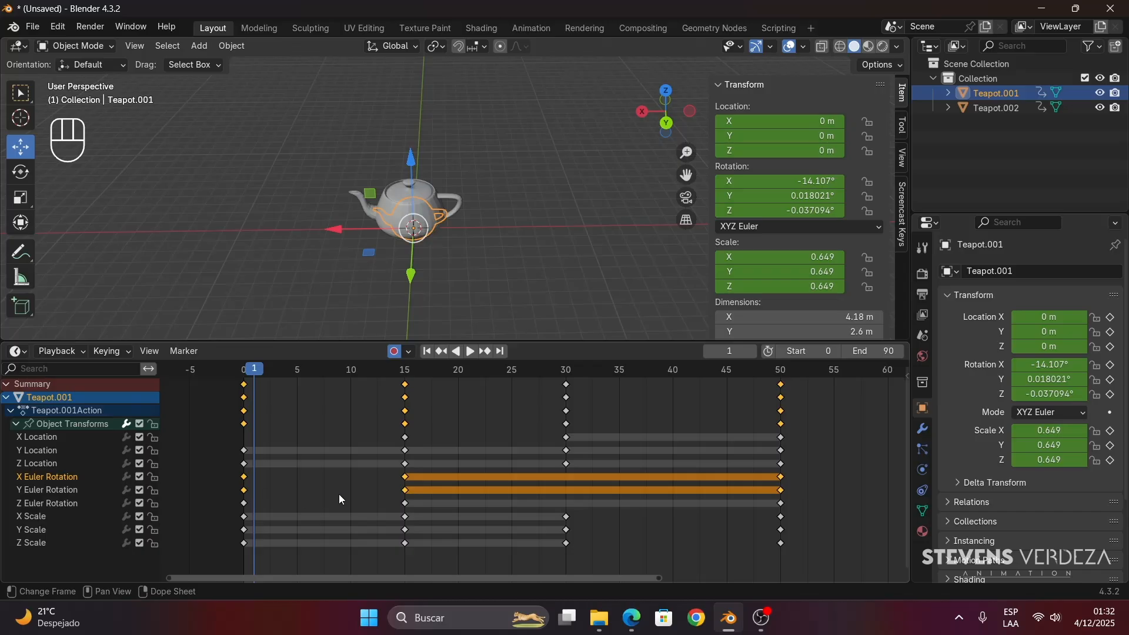
key(Delete)
- Set Teapot.001's Z rotation to 912.09° at frame 15 with Auto Keying on, and play back the spin
drag(259, 370, 407, 384)
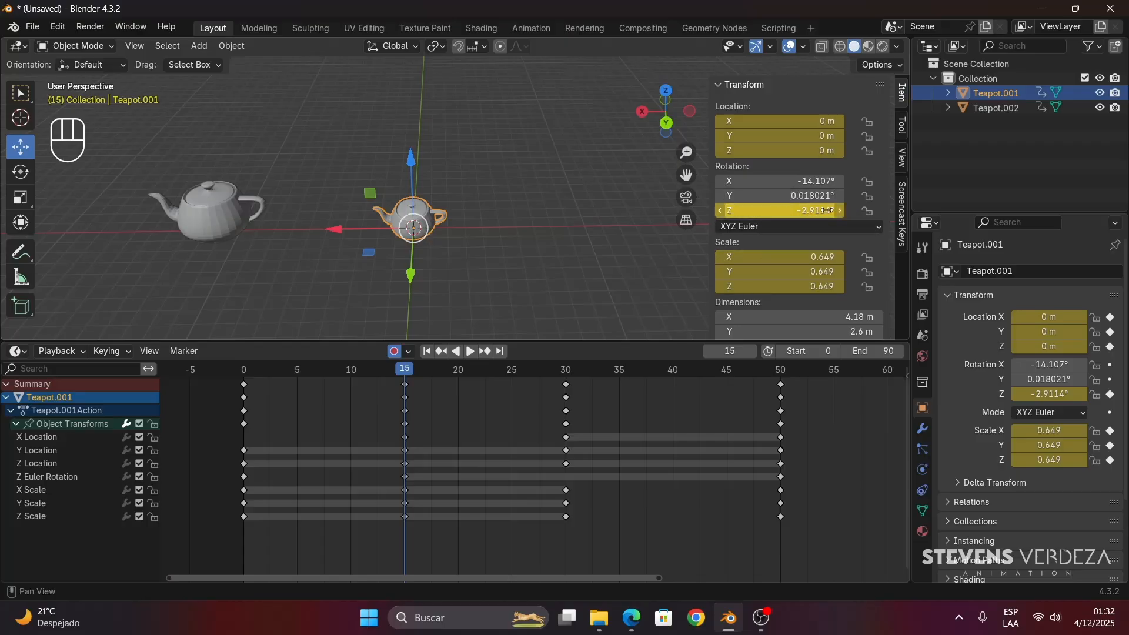
drag(793, 217, 876, 210)
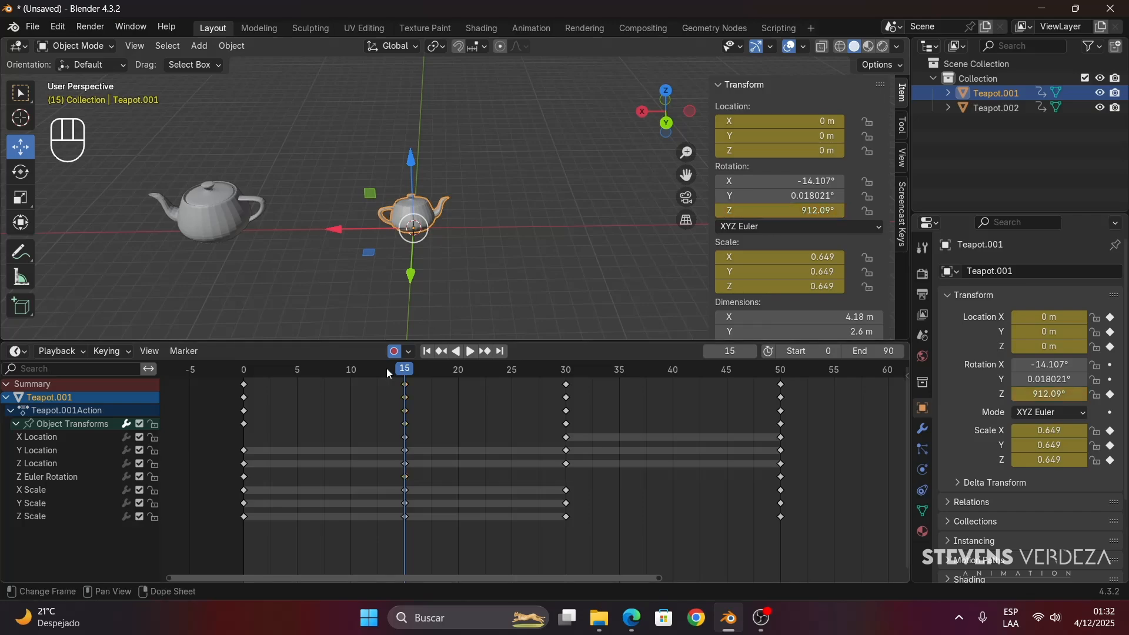
drag(404, 368, 237, 369)
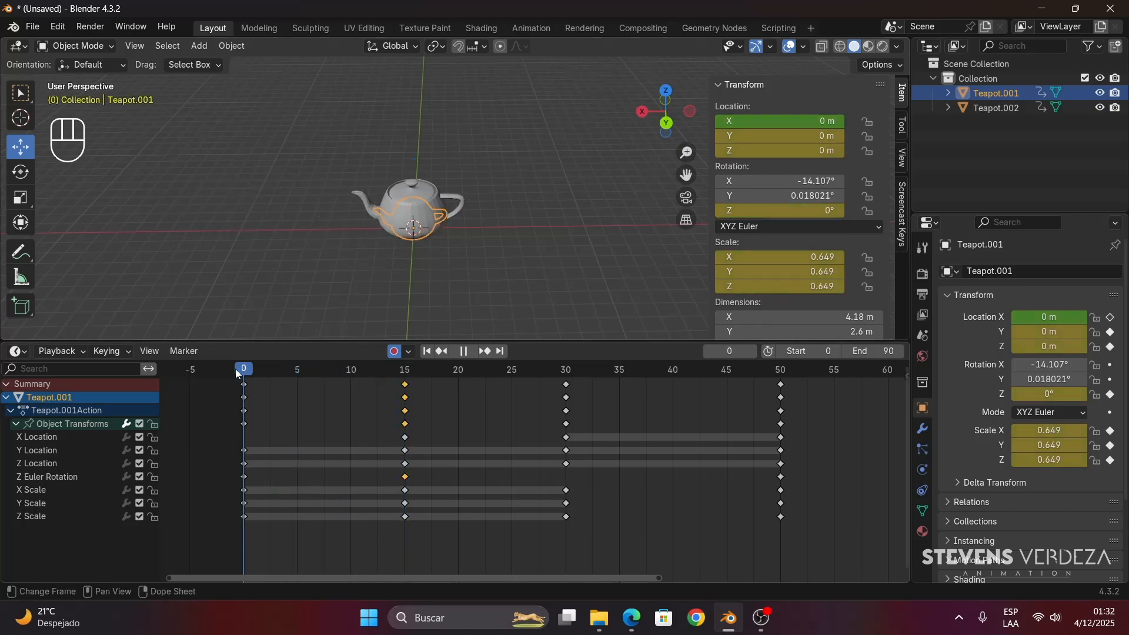
key(space)
key(space)
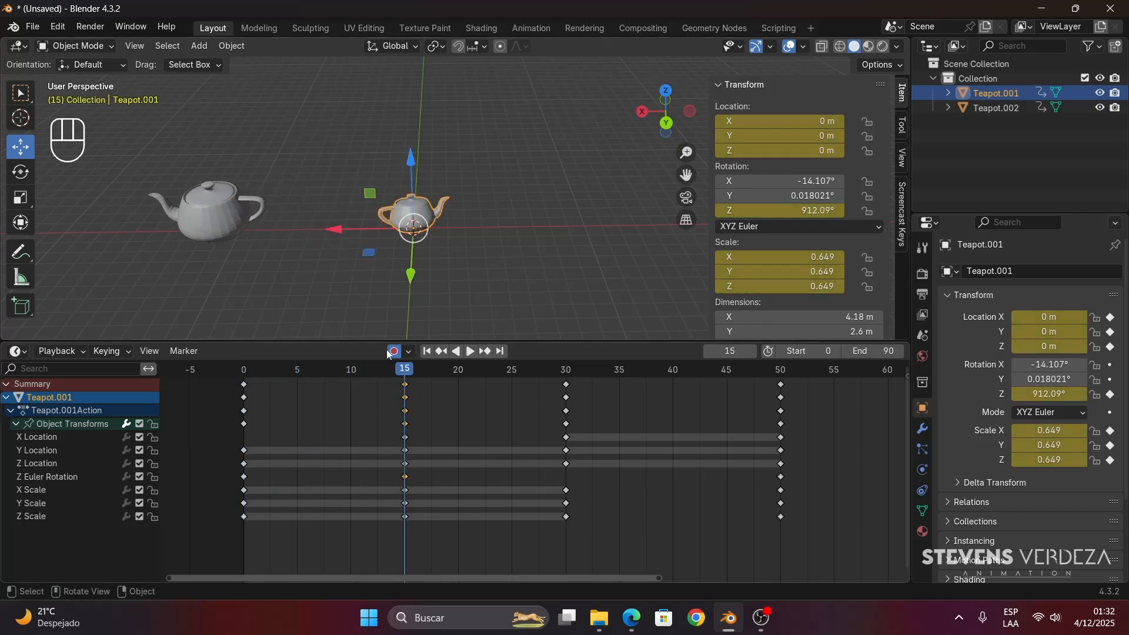
mouse_move(341, 369)
mouse_down()
mouse_move(218, 379)
mouse_move(322, 368)
mouse_up()
- Hide Teapot.002, play Teapot.001's animation from frame 0 and stop the playhead at frame 15
key(space)
click(136, 251)
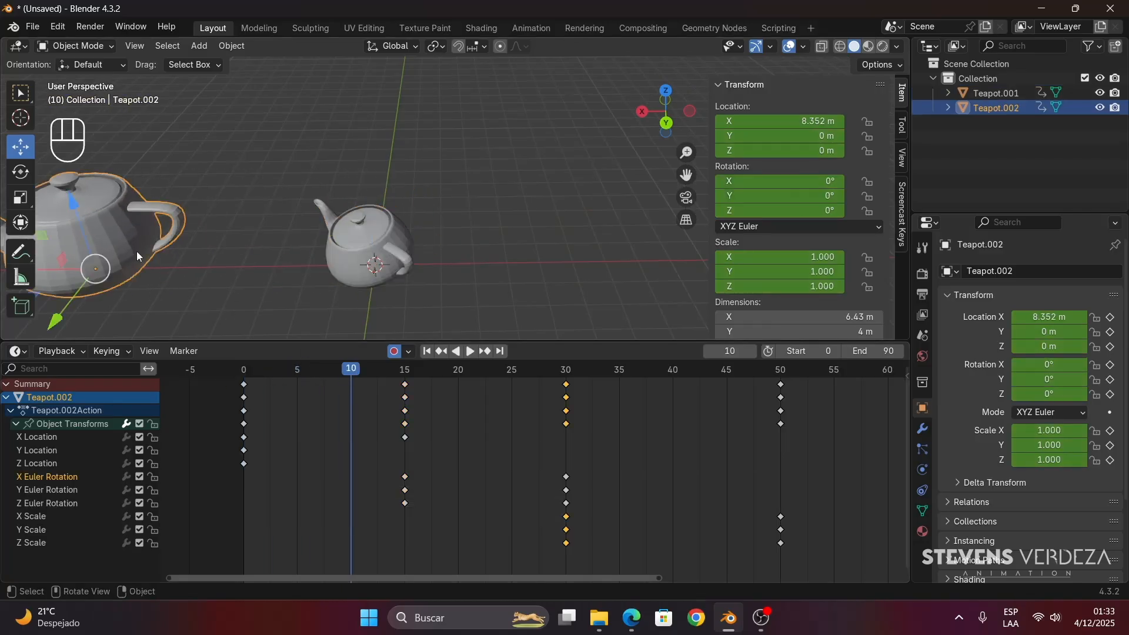
key(h)
click(354, 269)
drag(275, 368, 242, 370)
key(space)
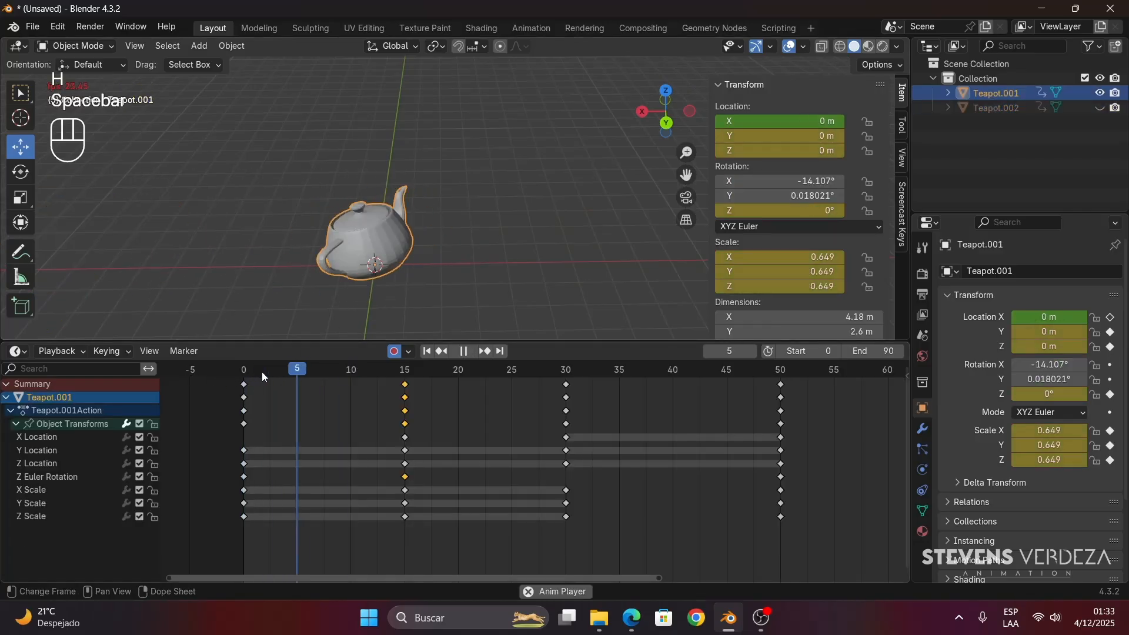
key(space)
drag(325, 378, 405, 381)
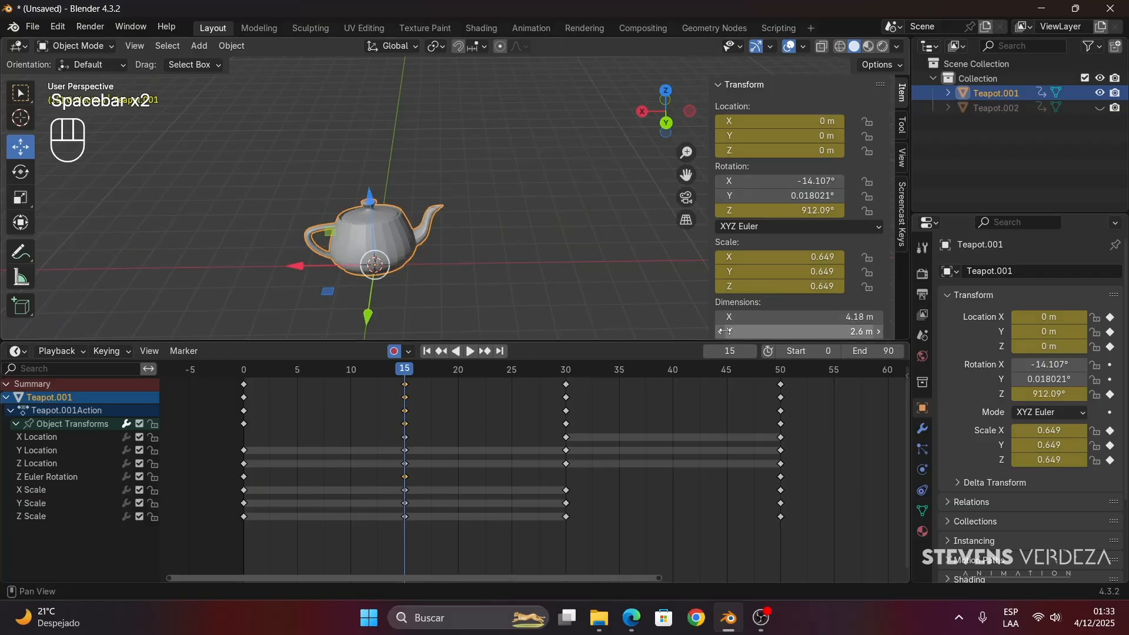
- Turn off Auto Keying and set Teapot.001's X and Y rotation to 0°
click(393, 351)
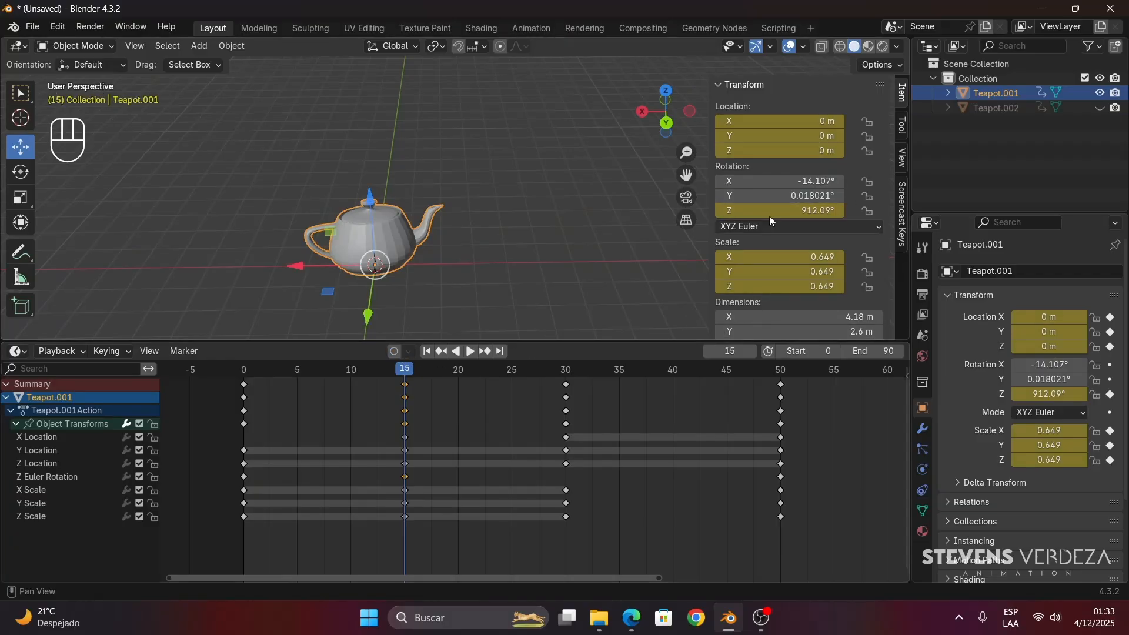
click(816, 184)
text(0)
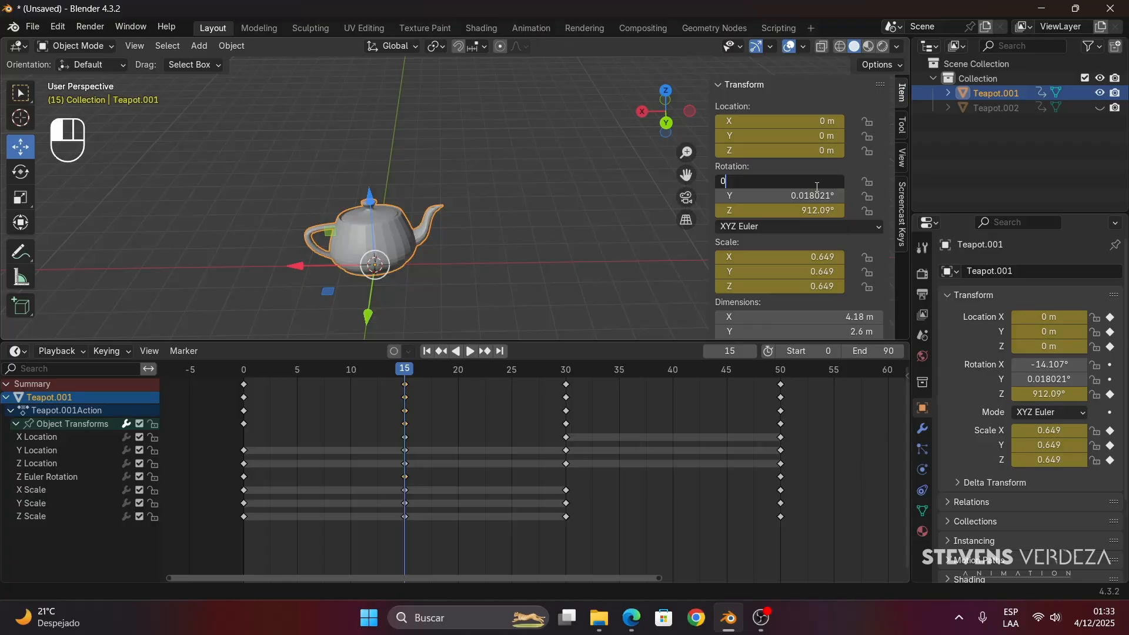
key(Tab)
key(Return)
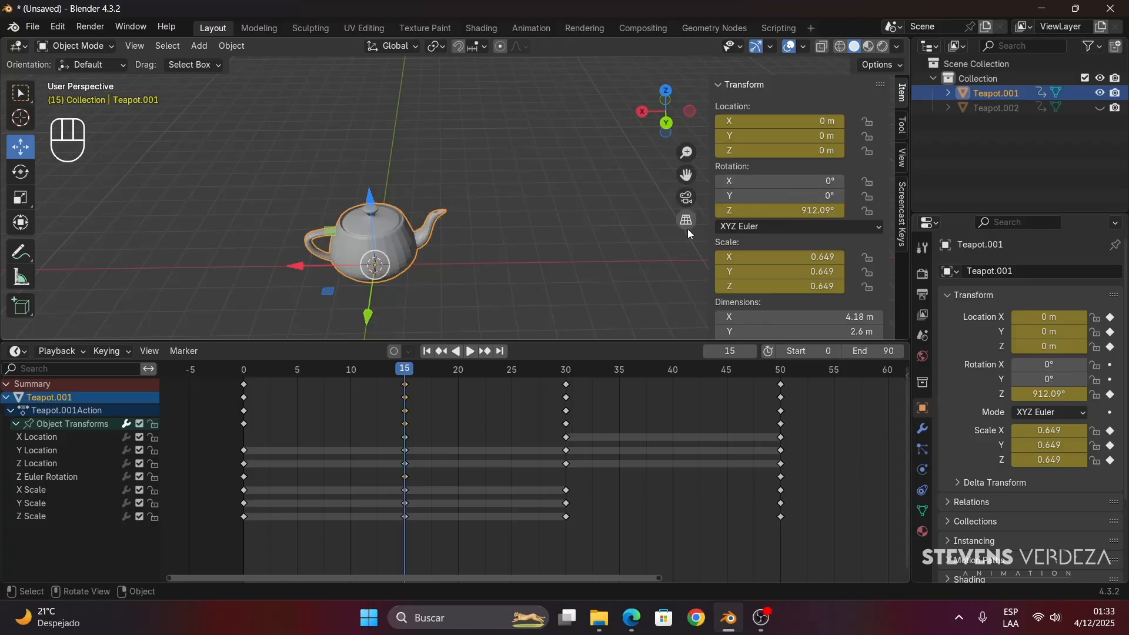
- Play Teapot.001's Z spin from frame 0 and stop at frame 20
drag(390, 364, 241, 373)
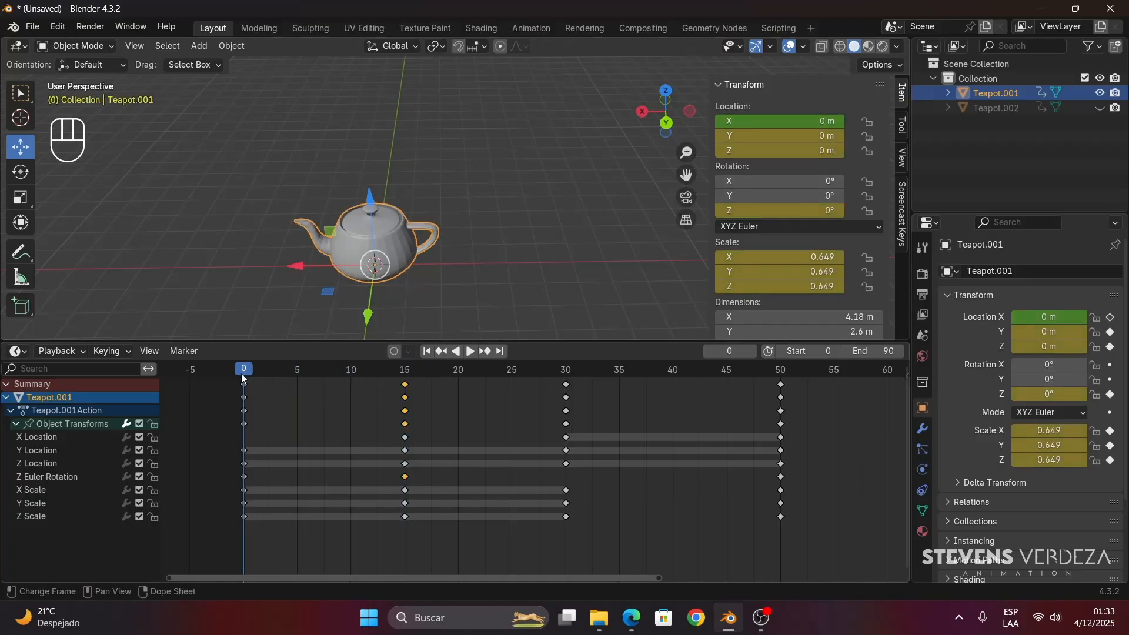
key(space)
key(space)
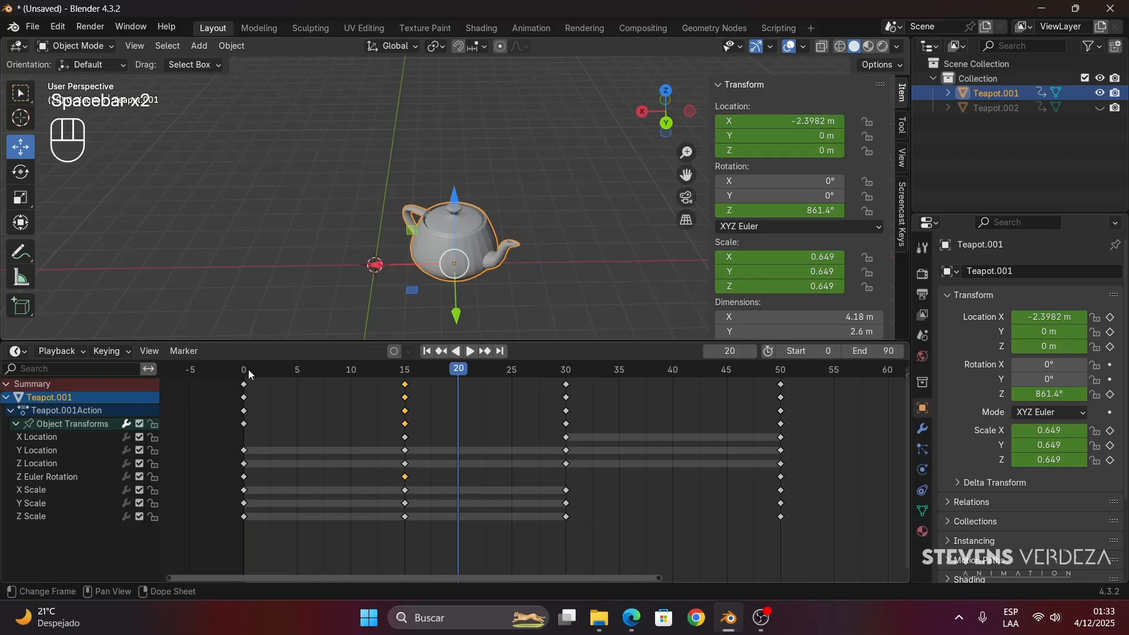
- Set Teapot.001's Z rotation to 360° at frame 15 and record it with Auto Keying turned on
drag(377, 371, 403, 397)
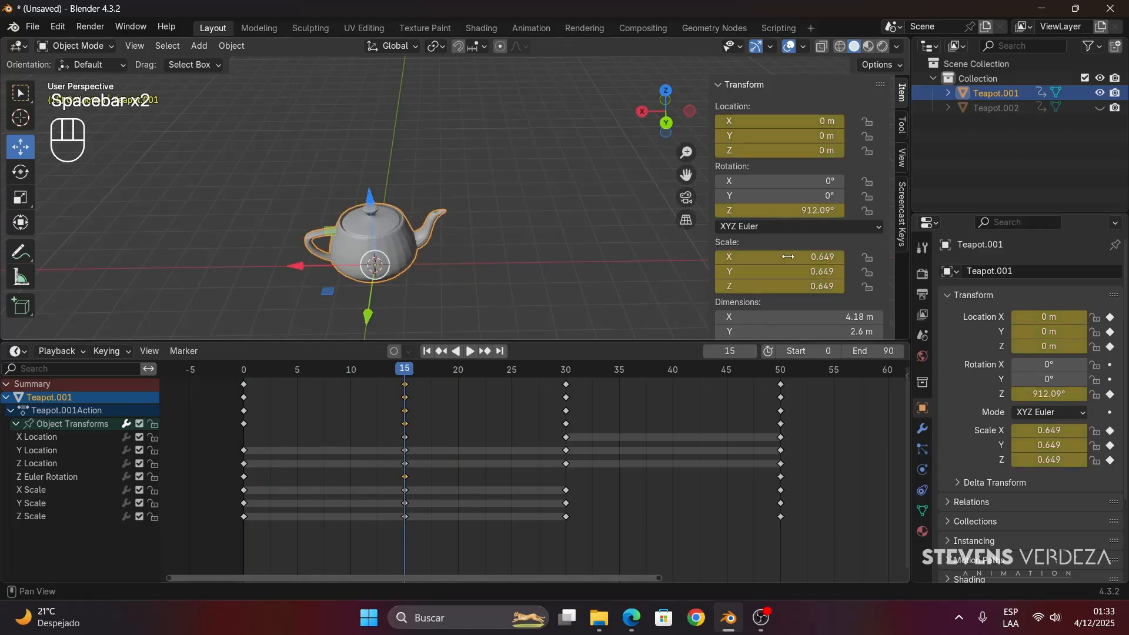
click(823, 211)
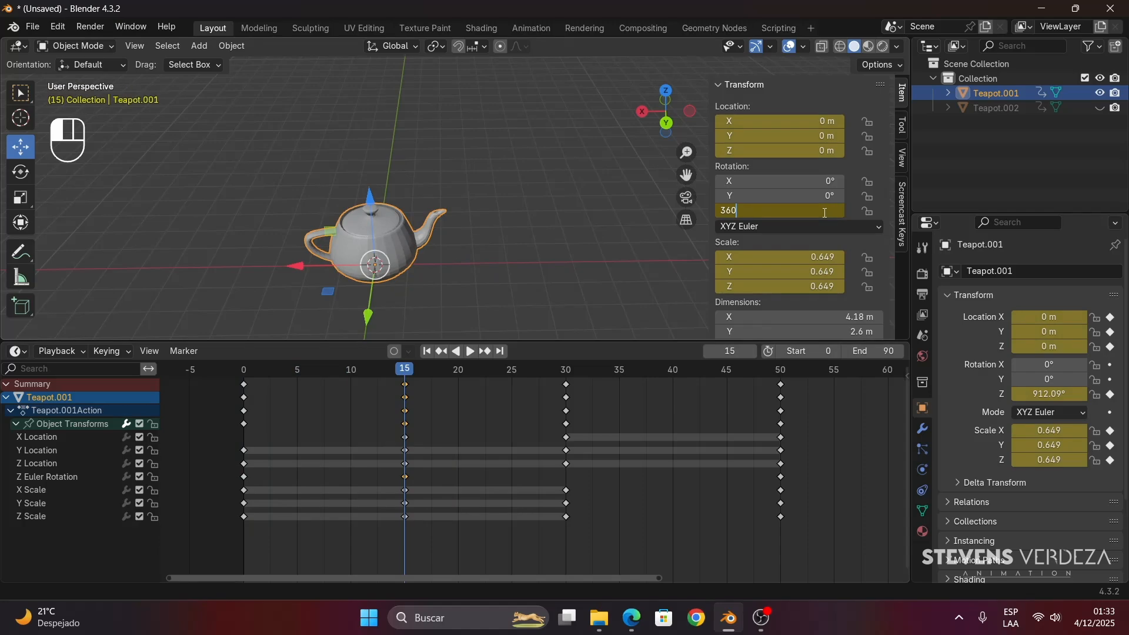
key(Return)
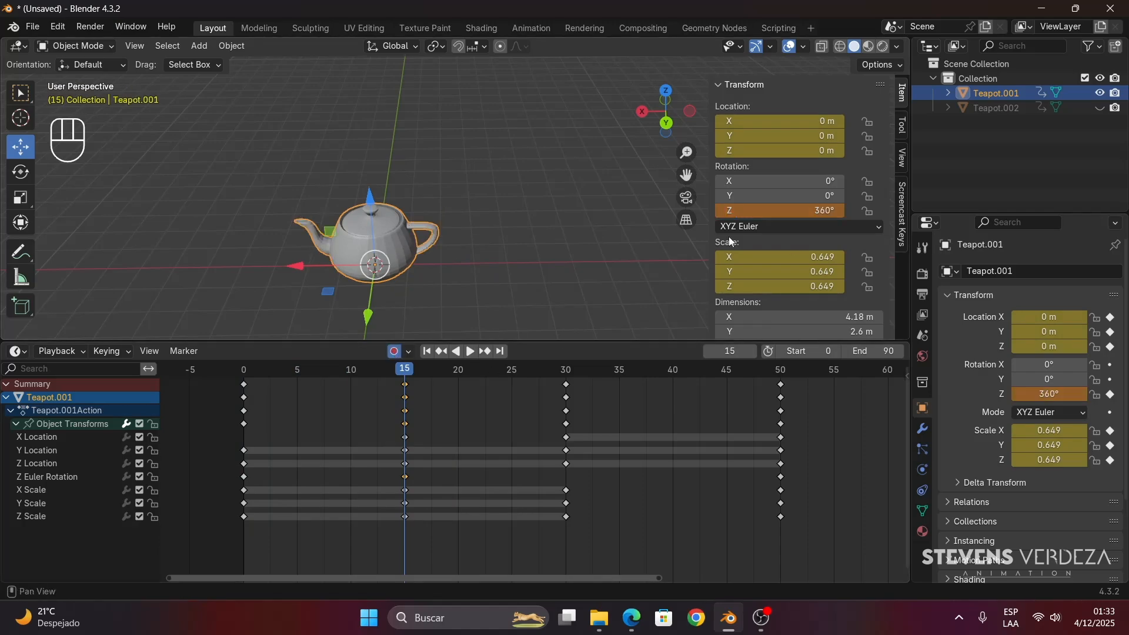
click(793, 210)
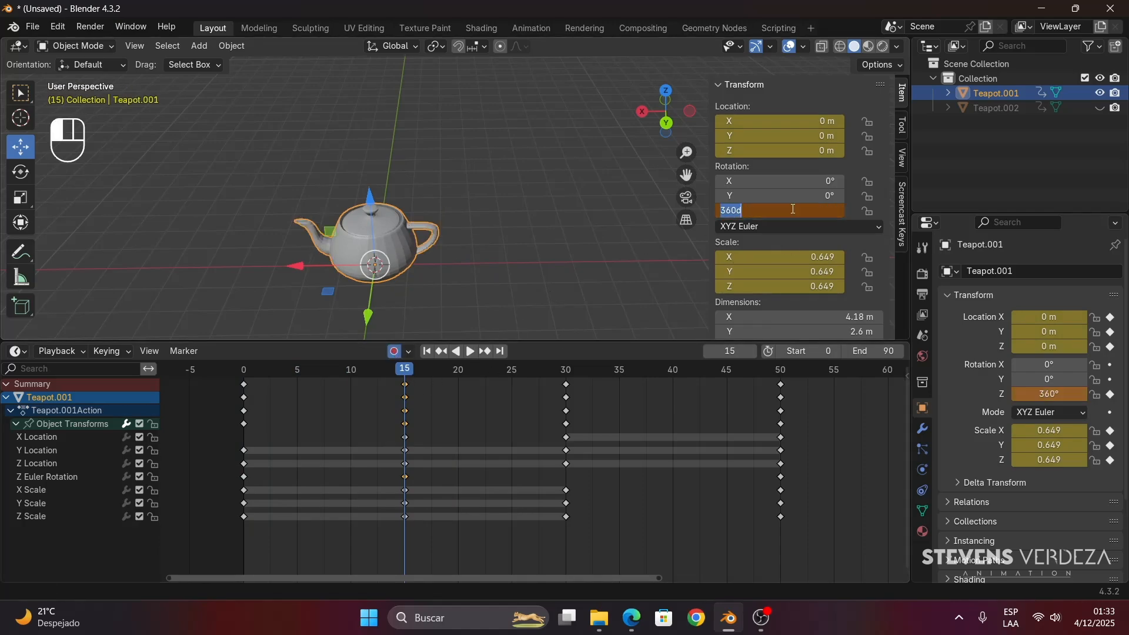
text(360)
key(Return)
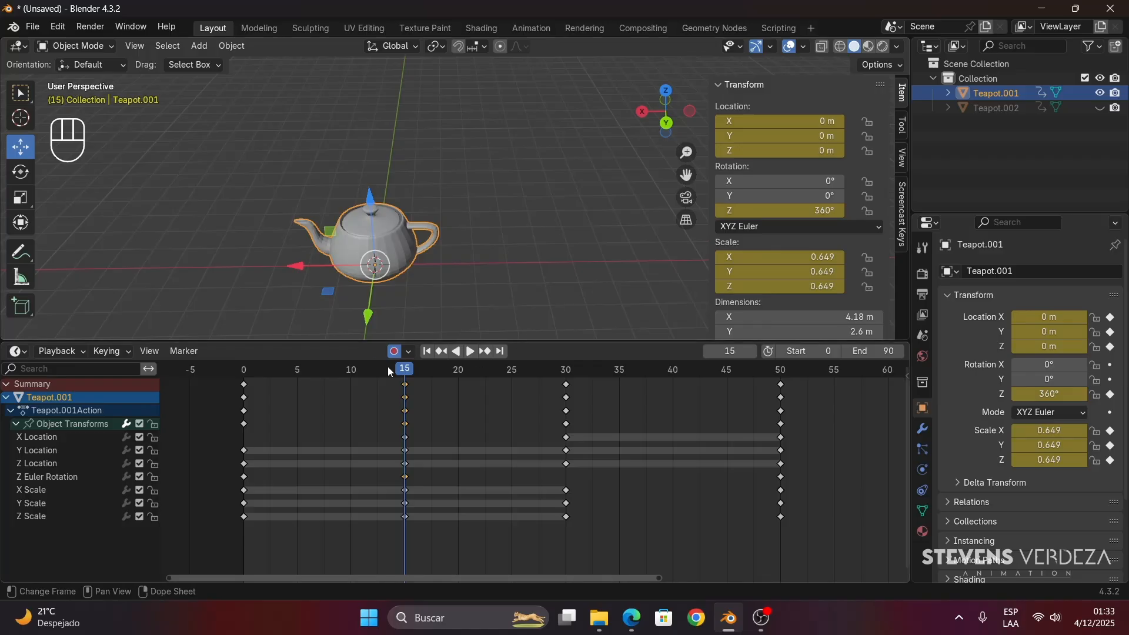
- Play Teapot.001's animation from the beginning of the timeline and stop at frame 29
drag(386, 367, 213, 373)
key(space)
key(space)
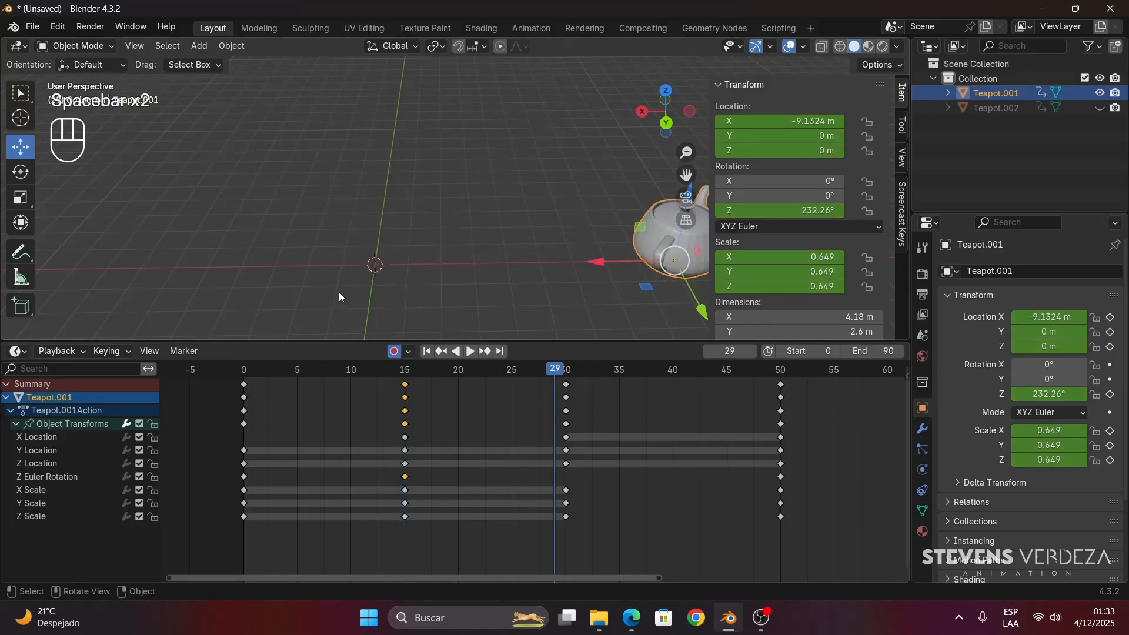
- Unhide Teapot.002 and return the playhead to frame 15
scroll(368, 262, down, 6)
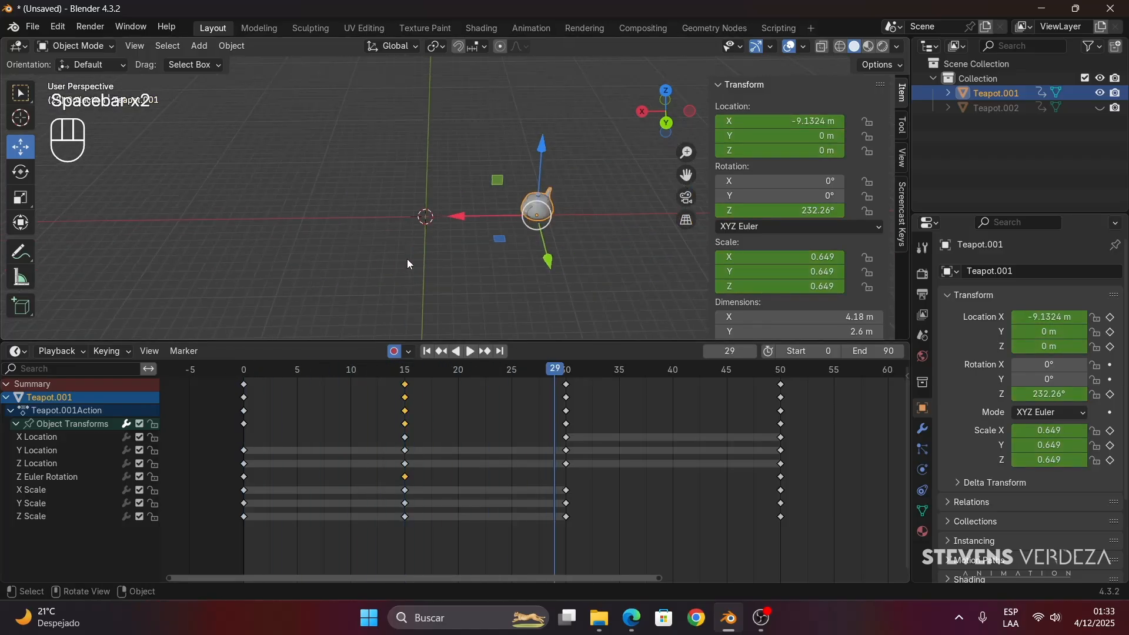
key(alt+h)
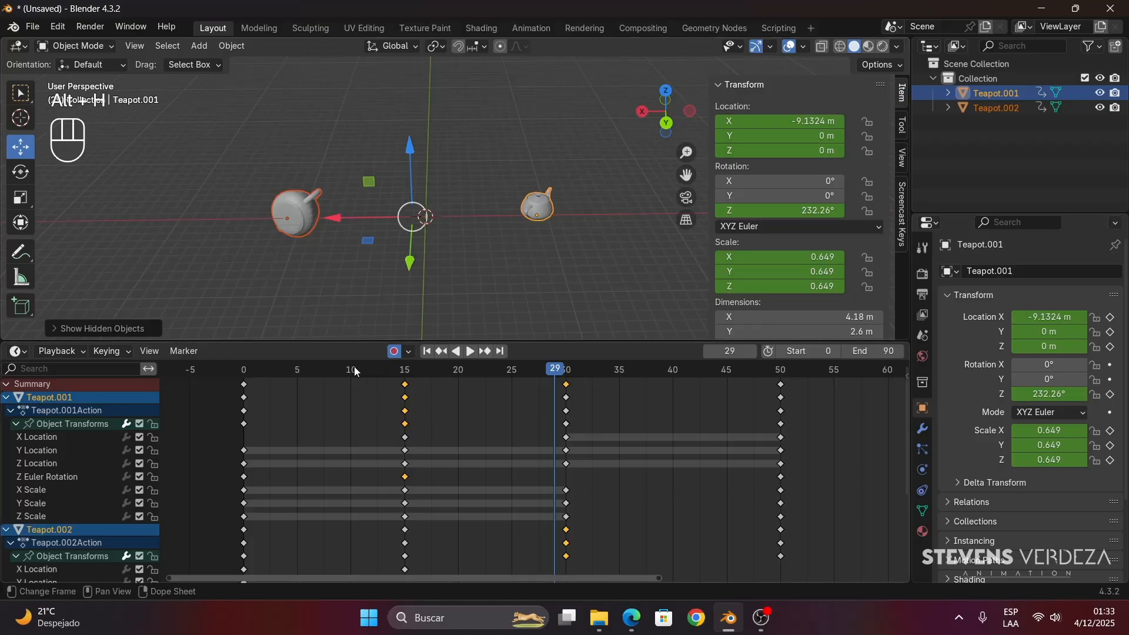
drag(354, 365, 404, 474)
- Select only Teapot.001 and scrub its animation to frame 21
click(348, 260)
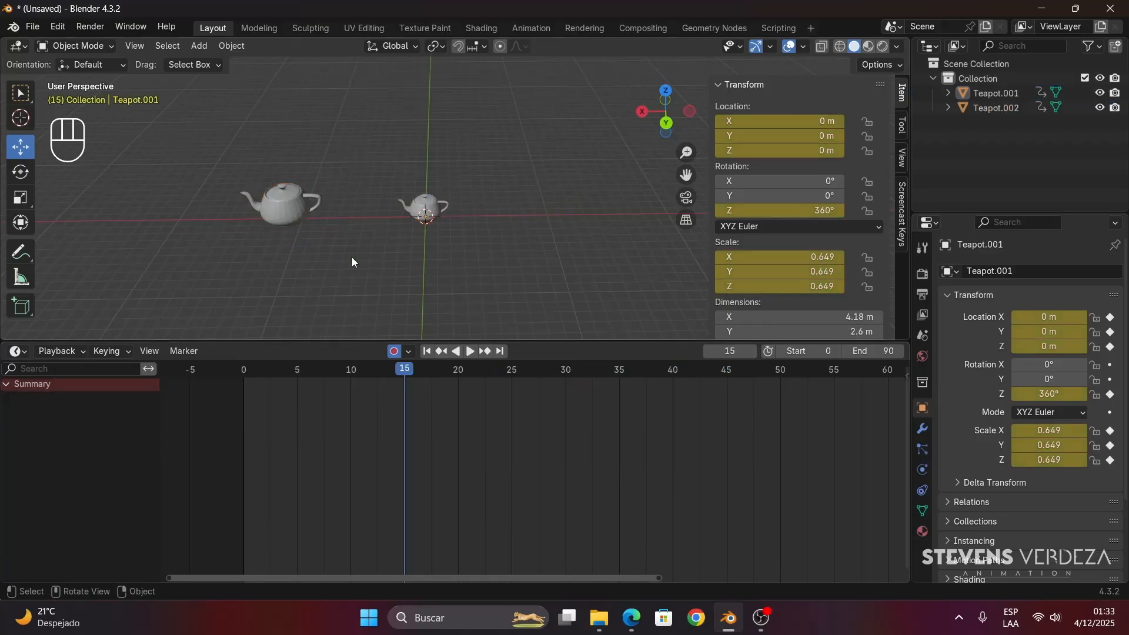
click(285, 207)
click(415, 200)
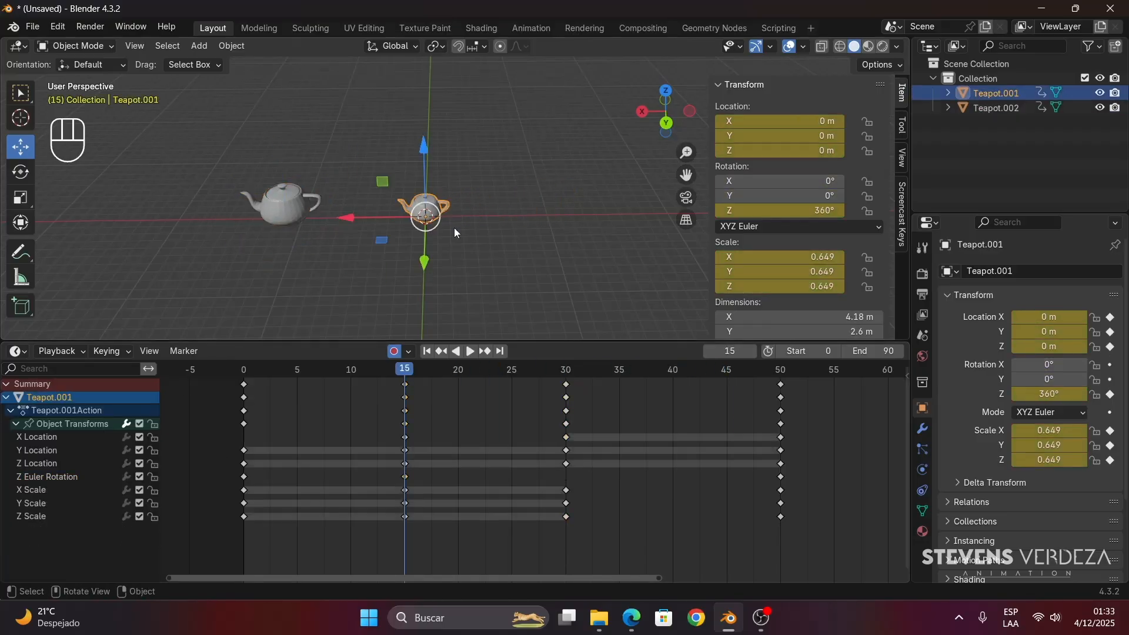
scroll(468, 255, up, 5)
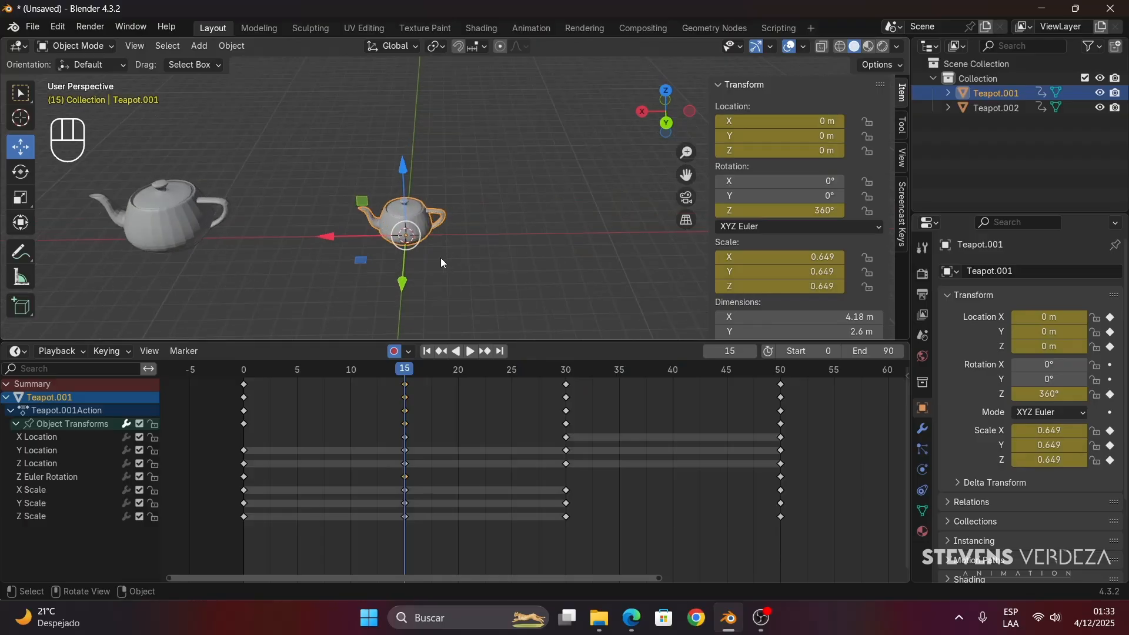
drag(401, 374, 467, 442)
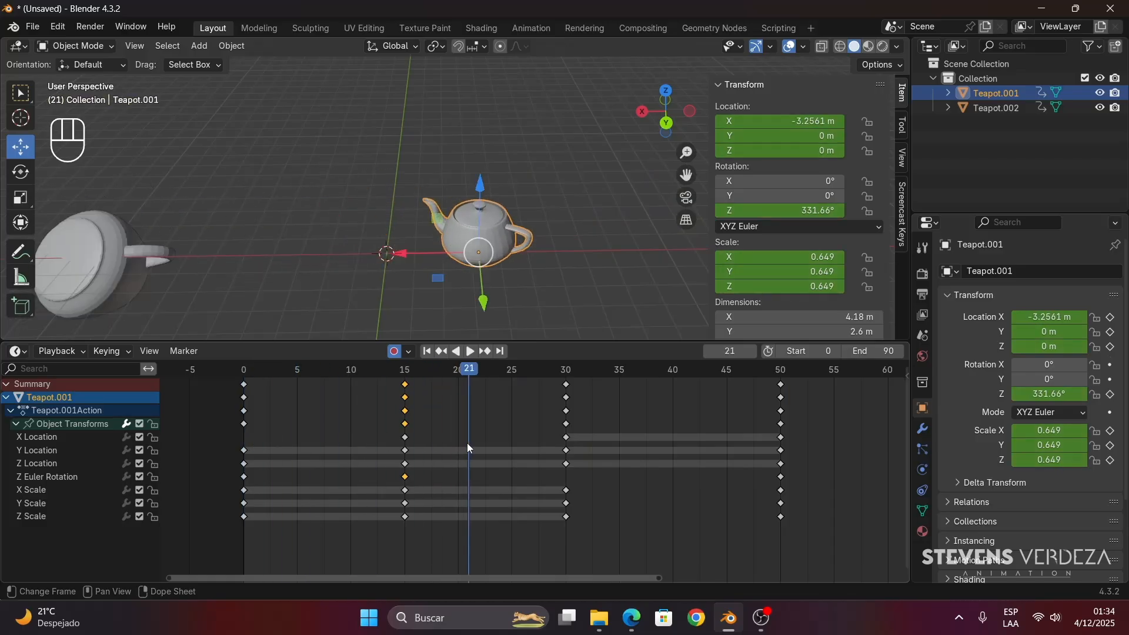